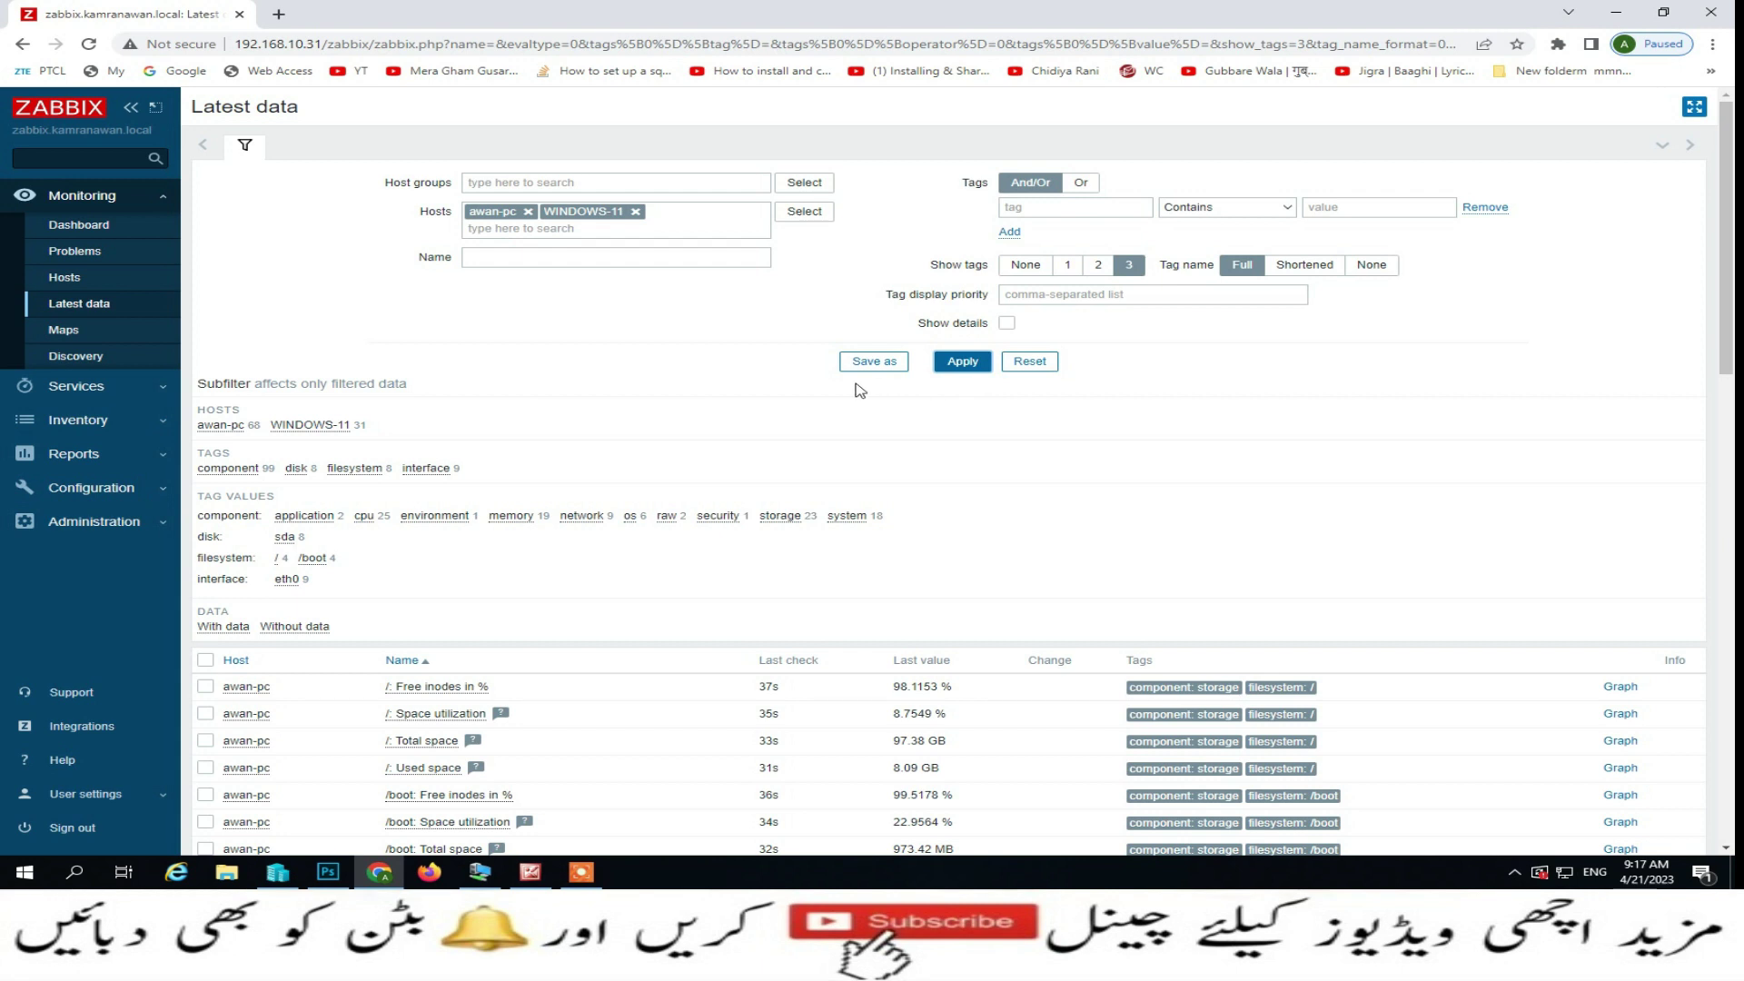
- Remove awan-pc from the latest data host filter, apply it, and look through the items listed for WINDOWS-11
{"action": "scroll", "coordinate": [712, 361], "scroll_direction": "down", "scroll_amount": 7}
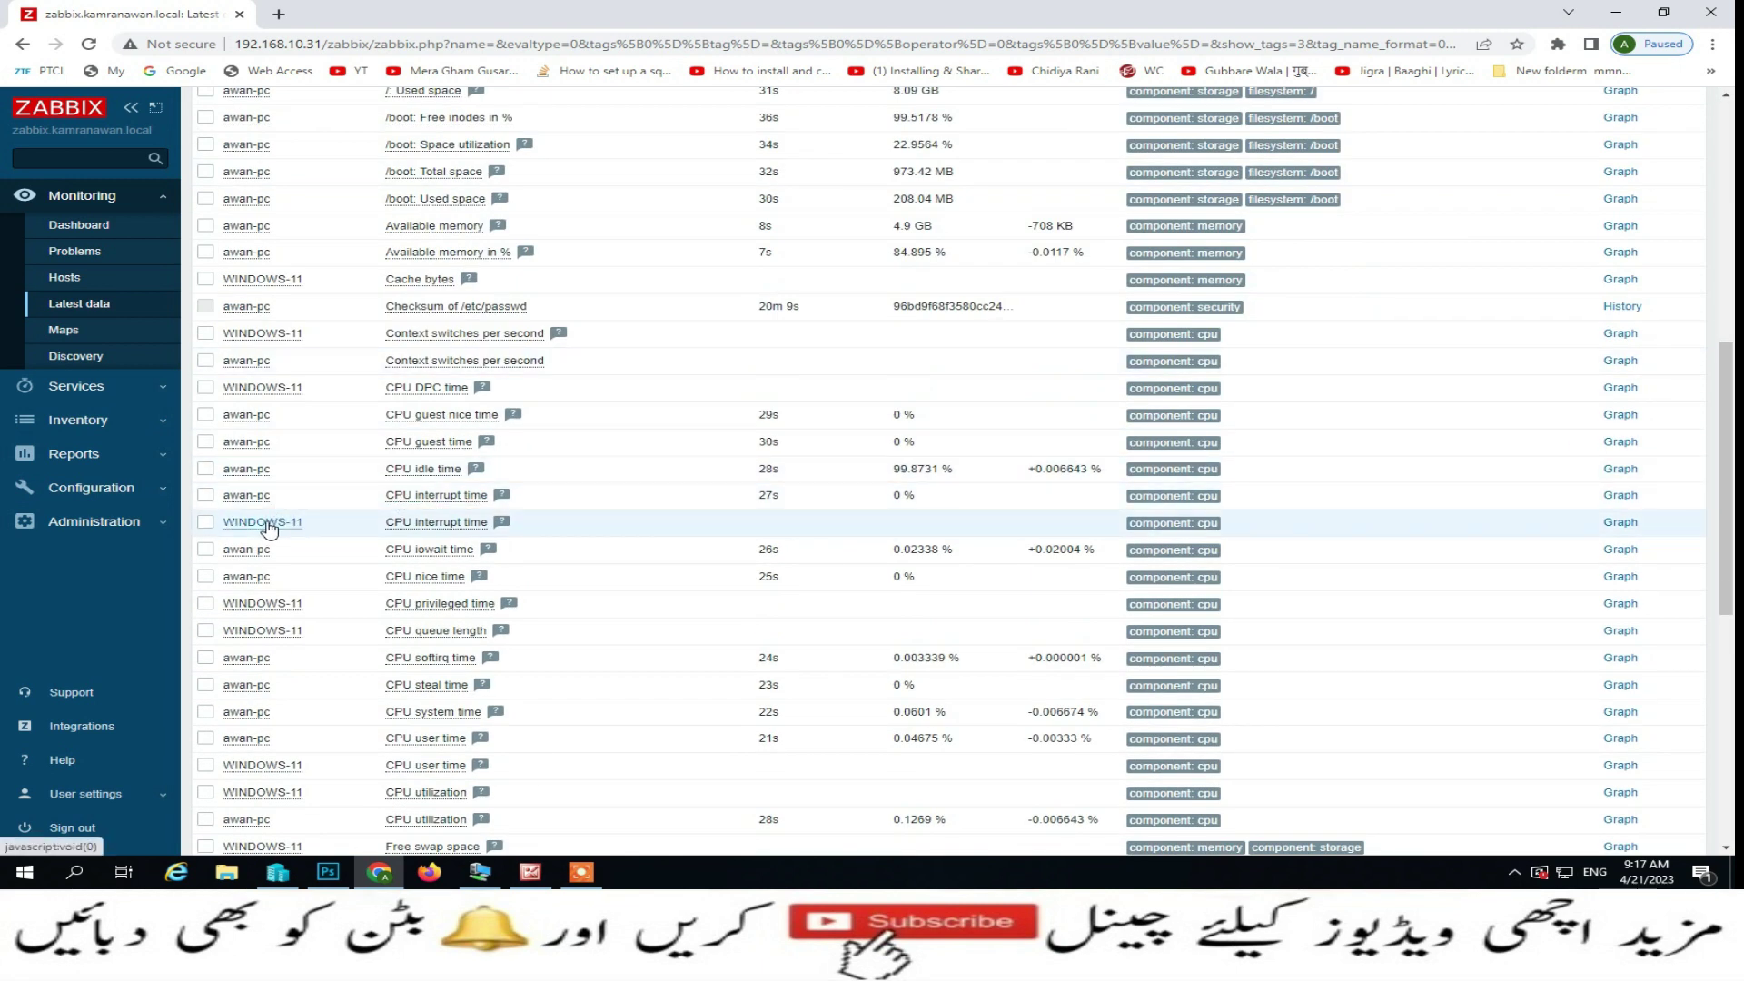
{"action": "scroll", "coordinate": [345, 427], "scroll_direction": "up", "scroll_amount": 7}
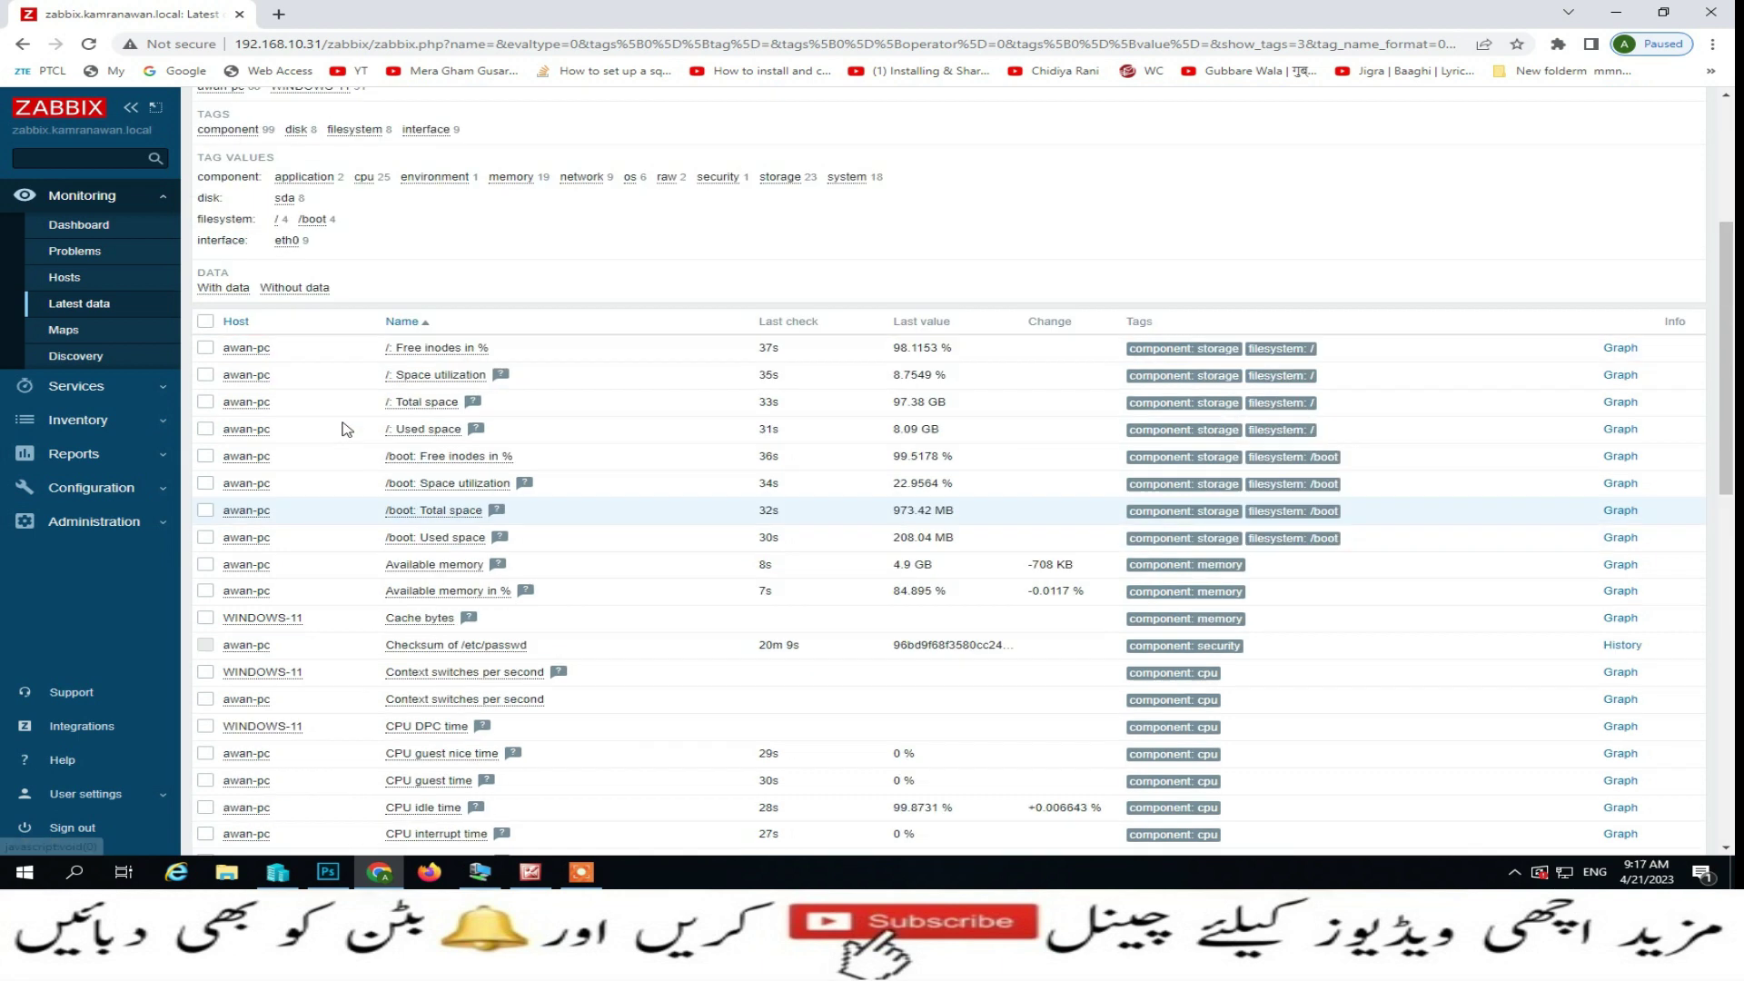
{"action": "left_click", "coordinate": [527, 212]}
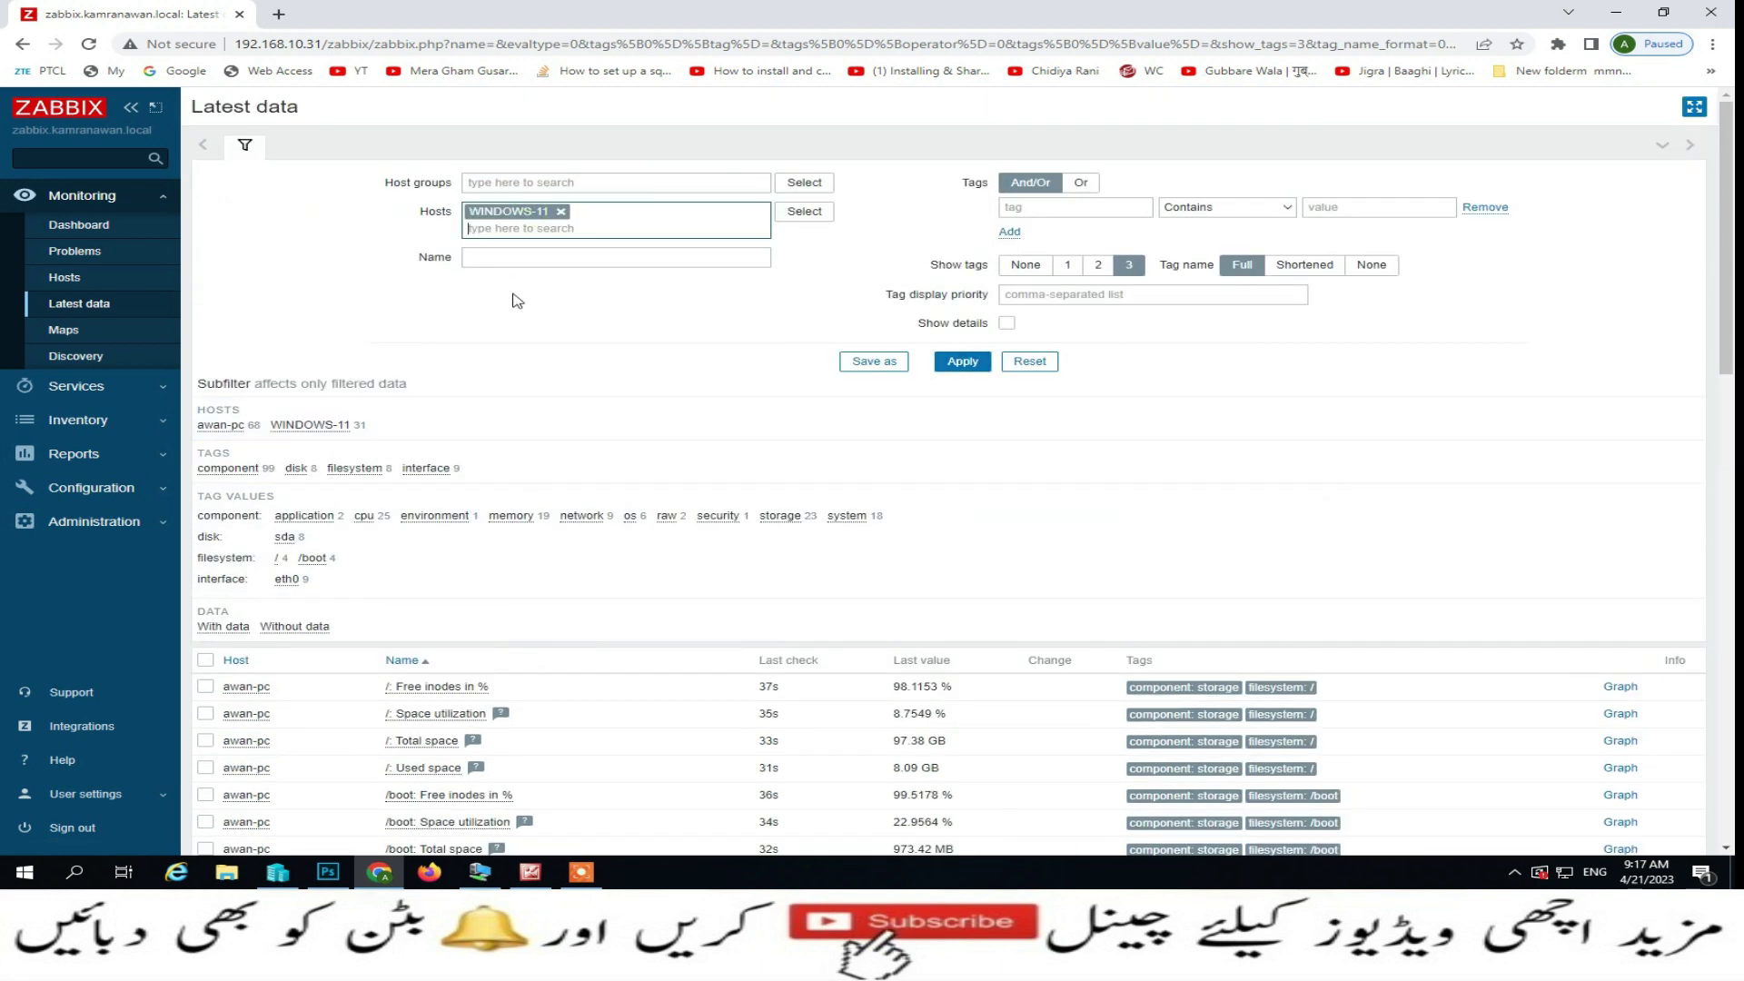
{"action": "left_click", "coordinate": [979, 360]}
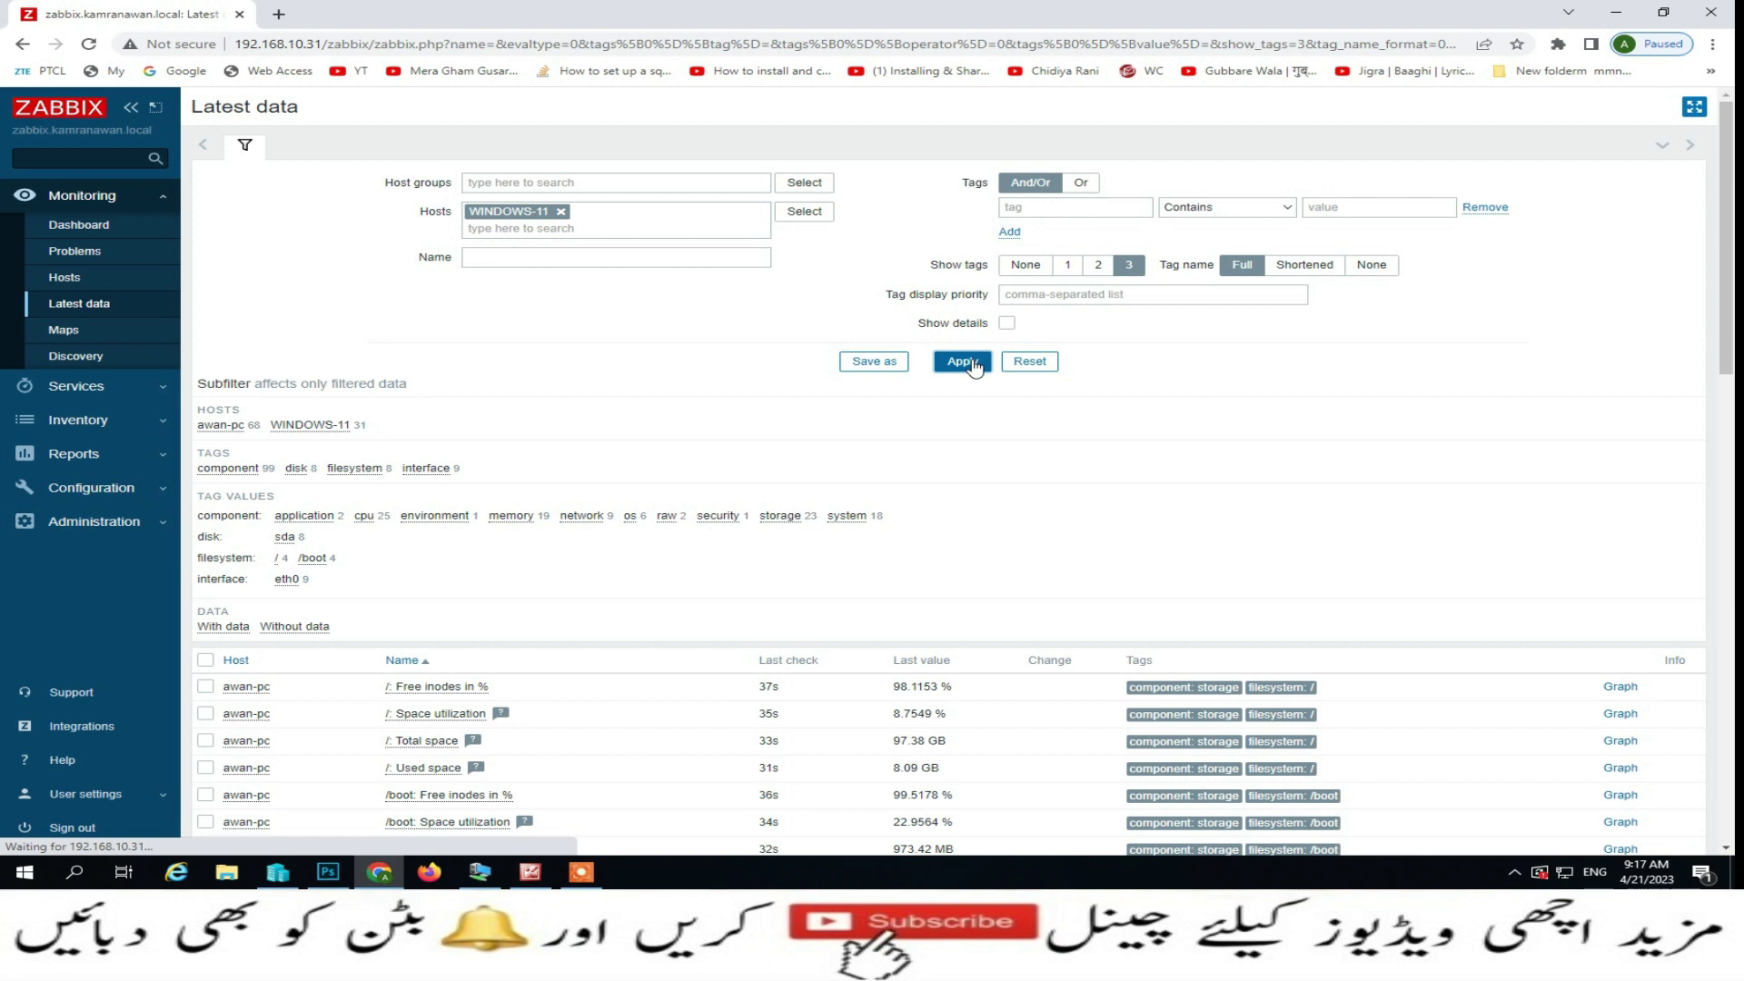
{"action": "scroll", "coordinate": [386, 563], "scroll_direction": "down", "scroll_amount": 2}
{"action": "scroll", "coordinate": [386, 563], "scroll_direction": "down", "scroll_amount": 1}
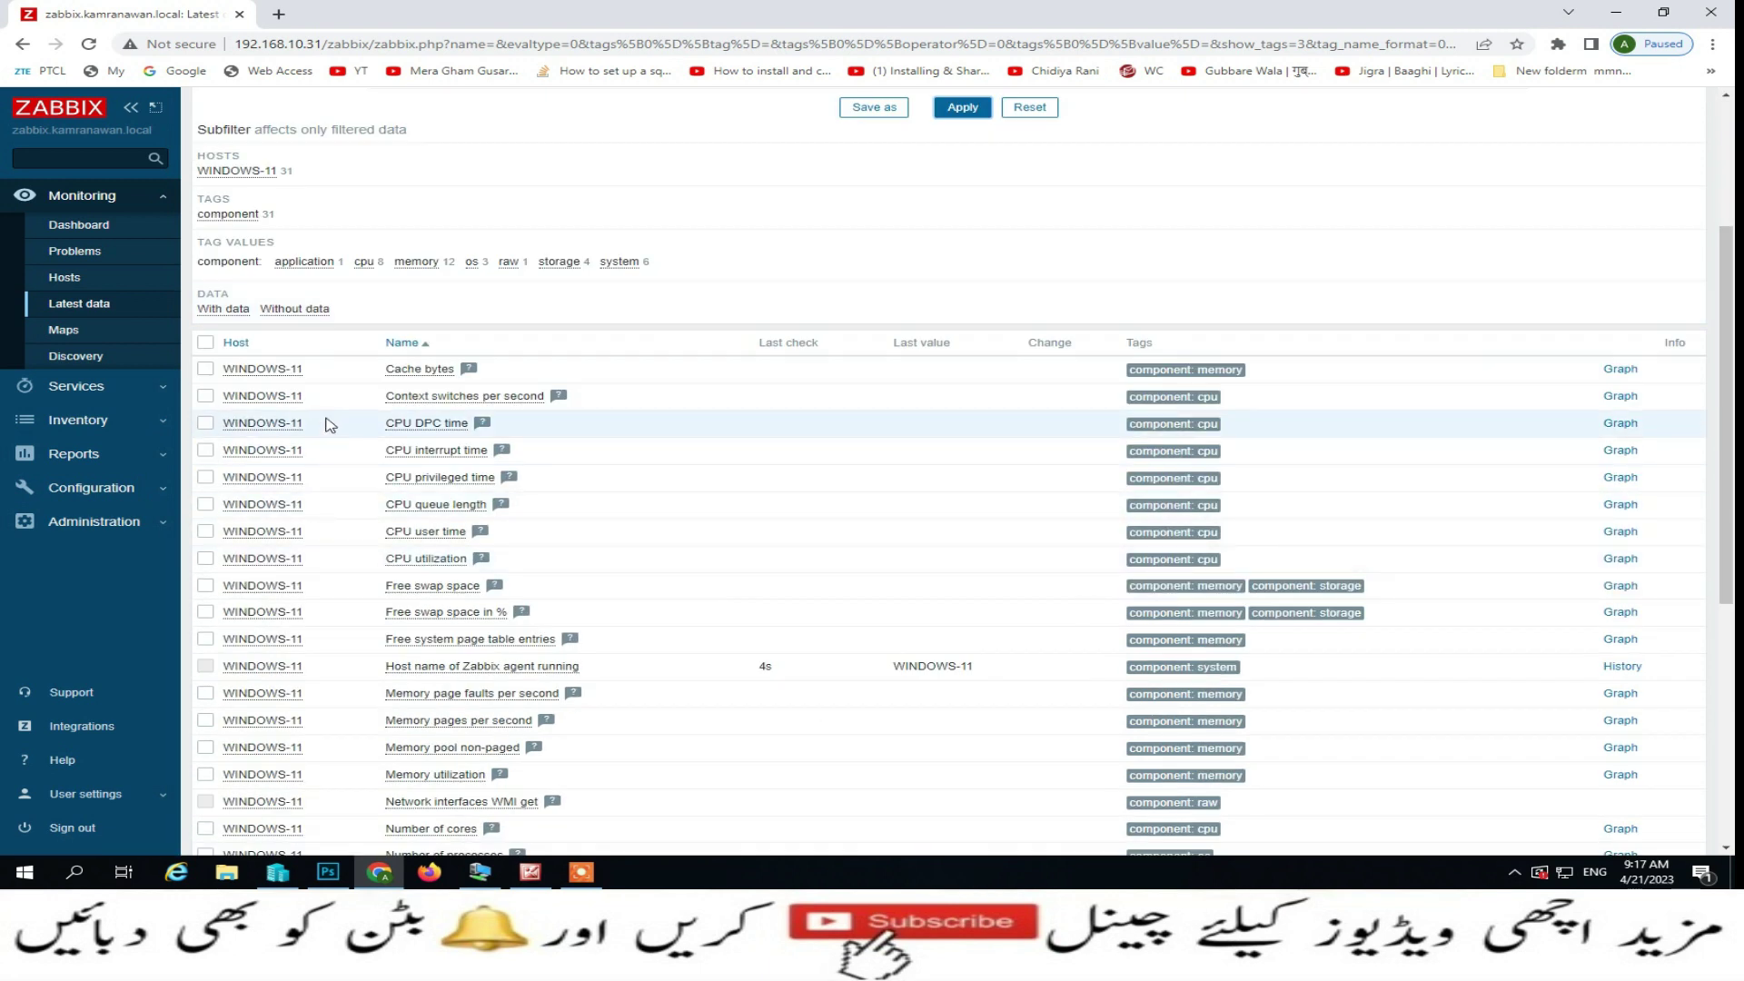
{"action": "scroll", "coordinate": [345, 695], "scroll_direction": "down", "scroll_amount": 5}
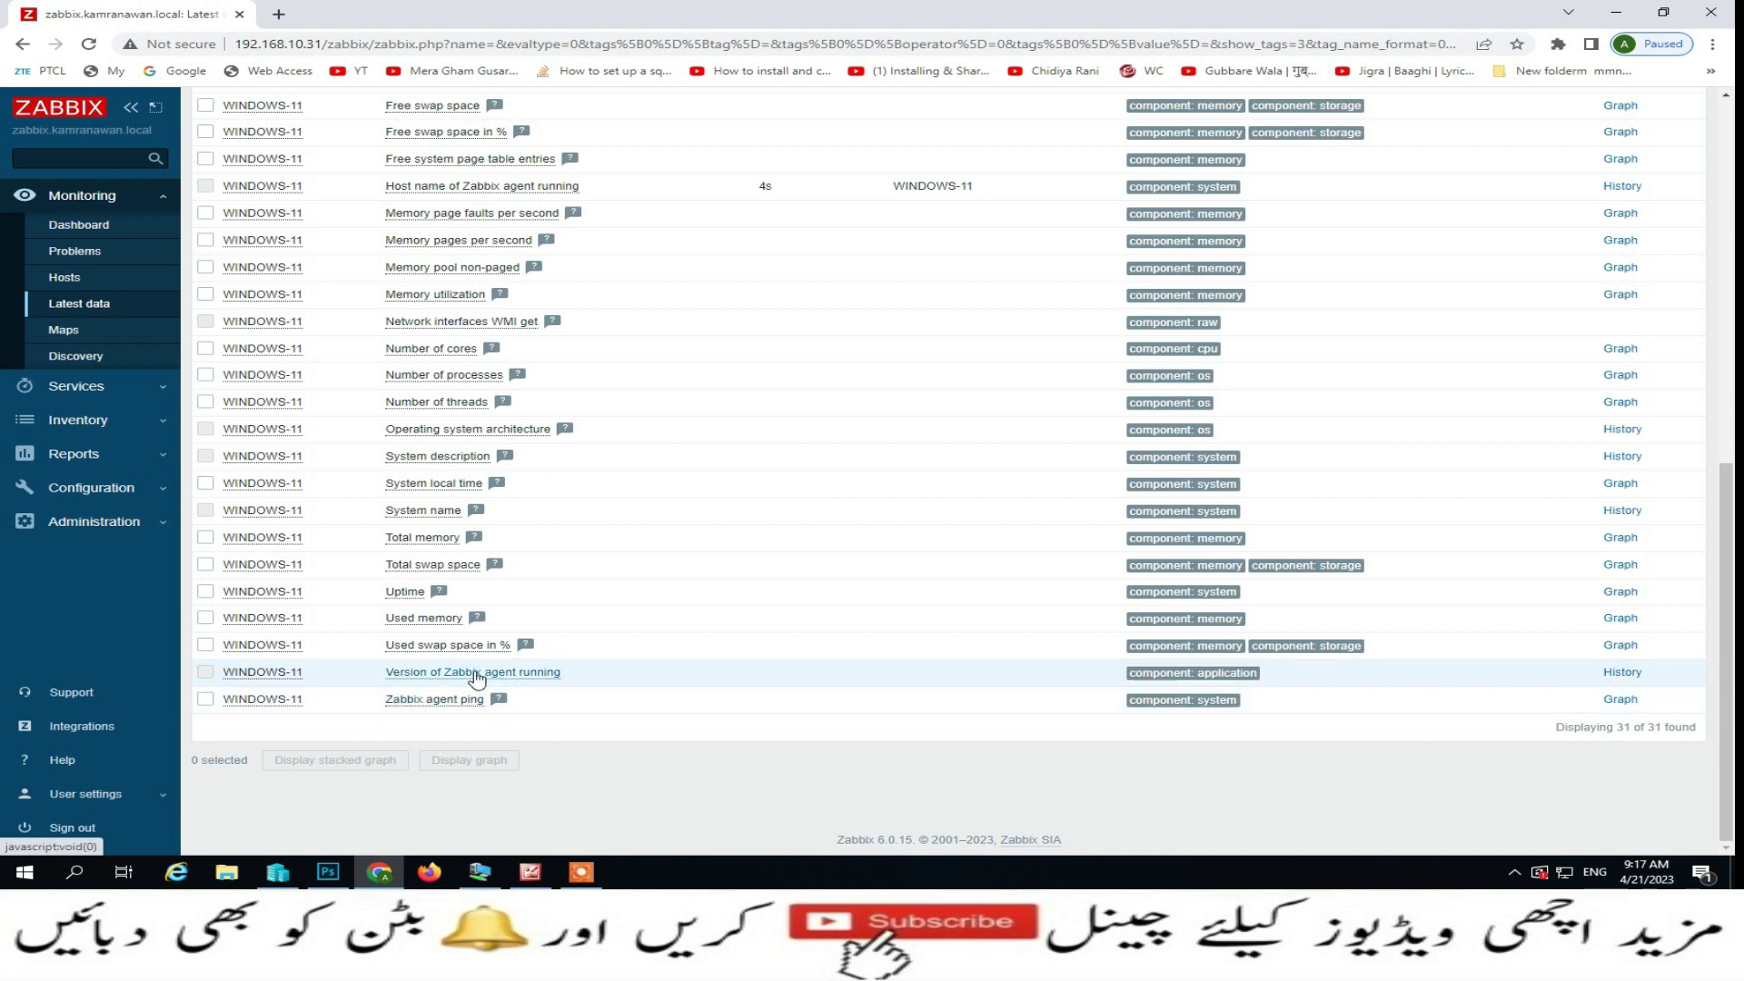
- Open the configuration of the "Version of Zabbix agent running" item on WINDOWS-11 for review, and leave it without saving
{"action": "left_click", "coordinate": [511, 675]}
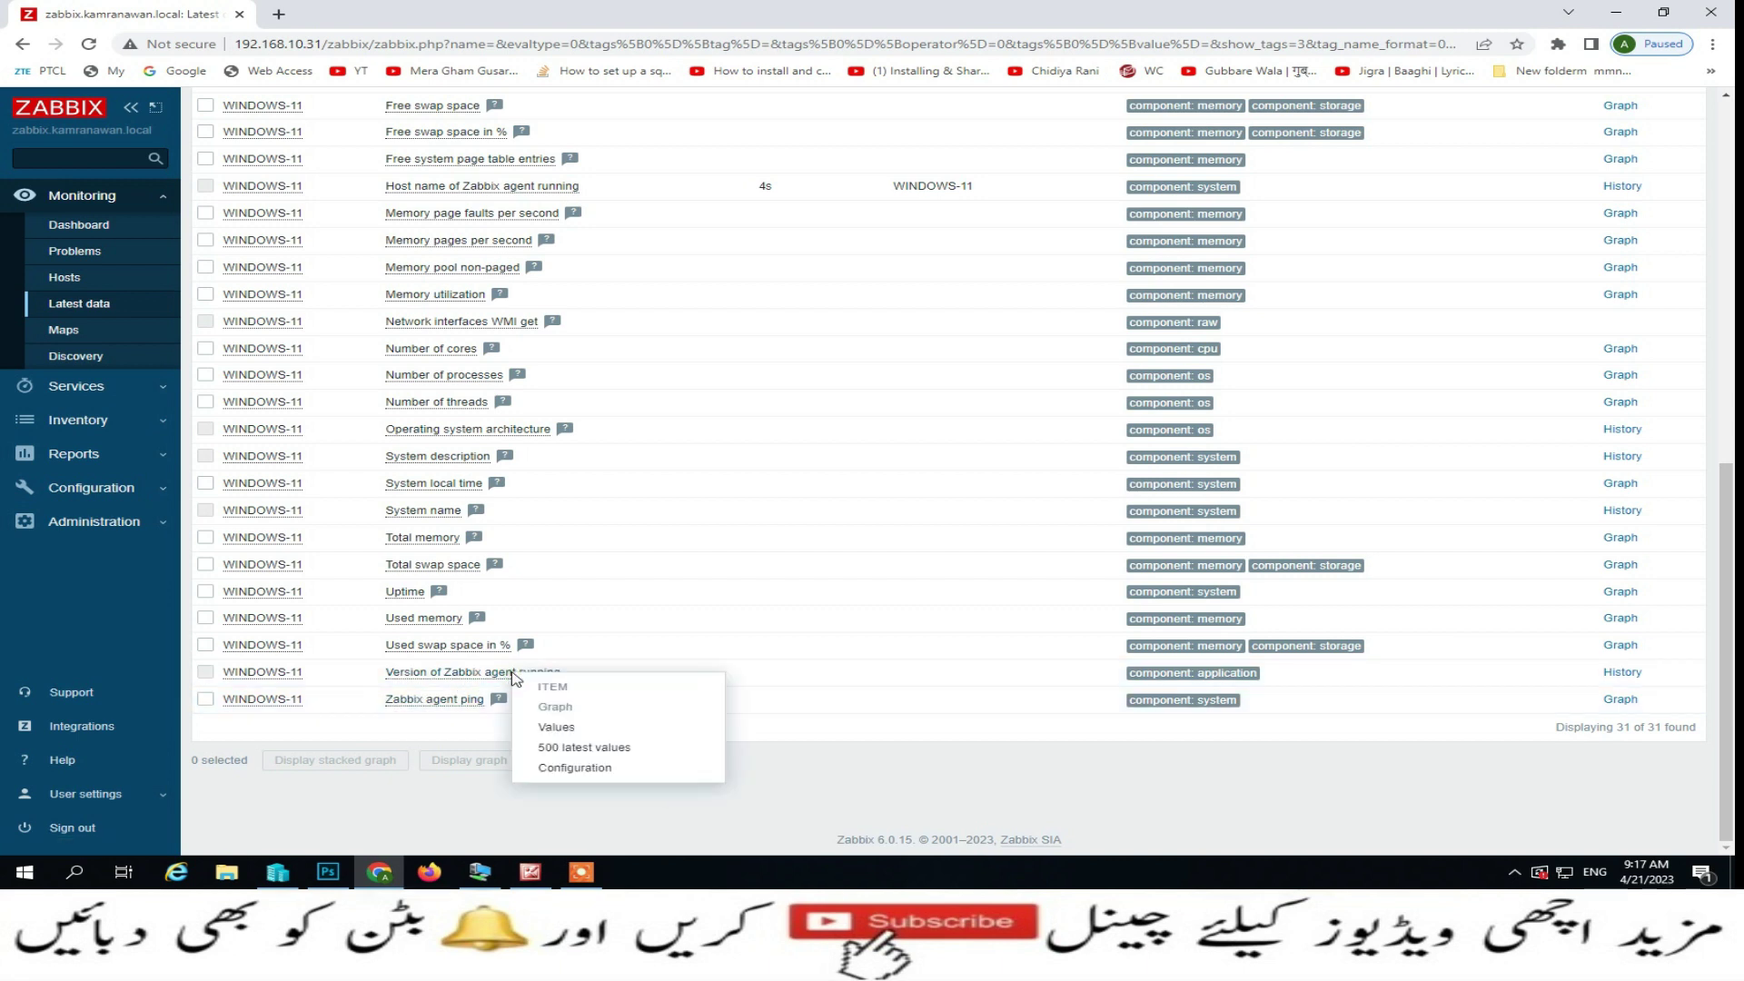
{"action": "left_click", "coordinate": [575, 768]}
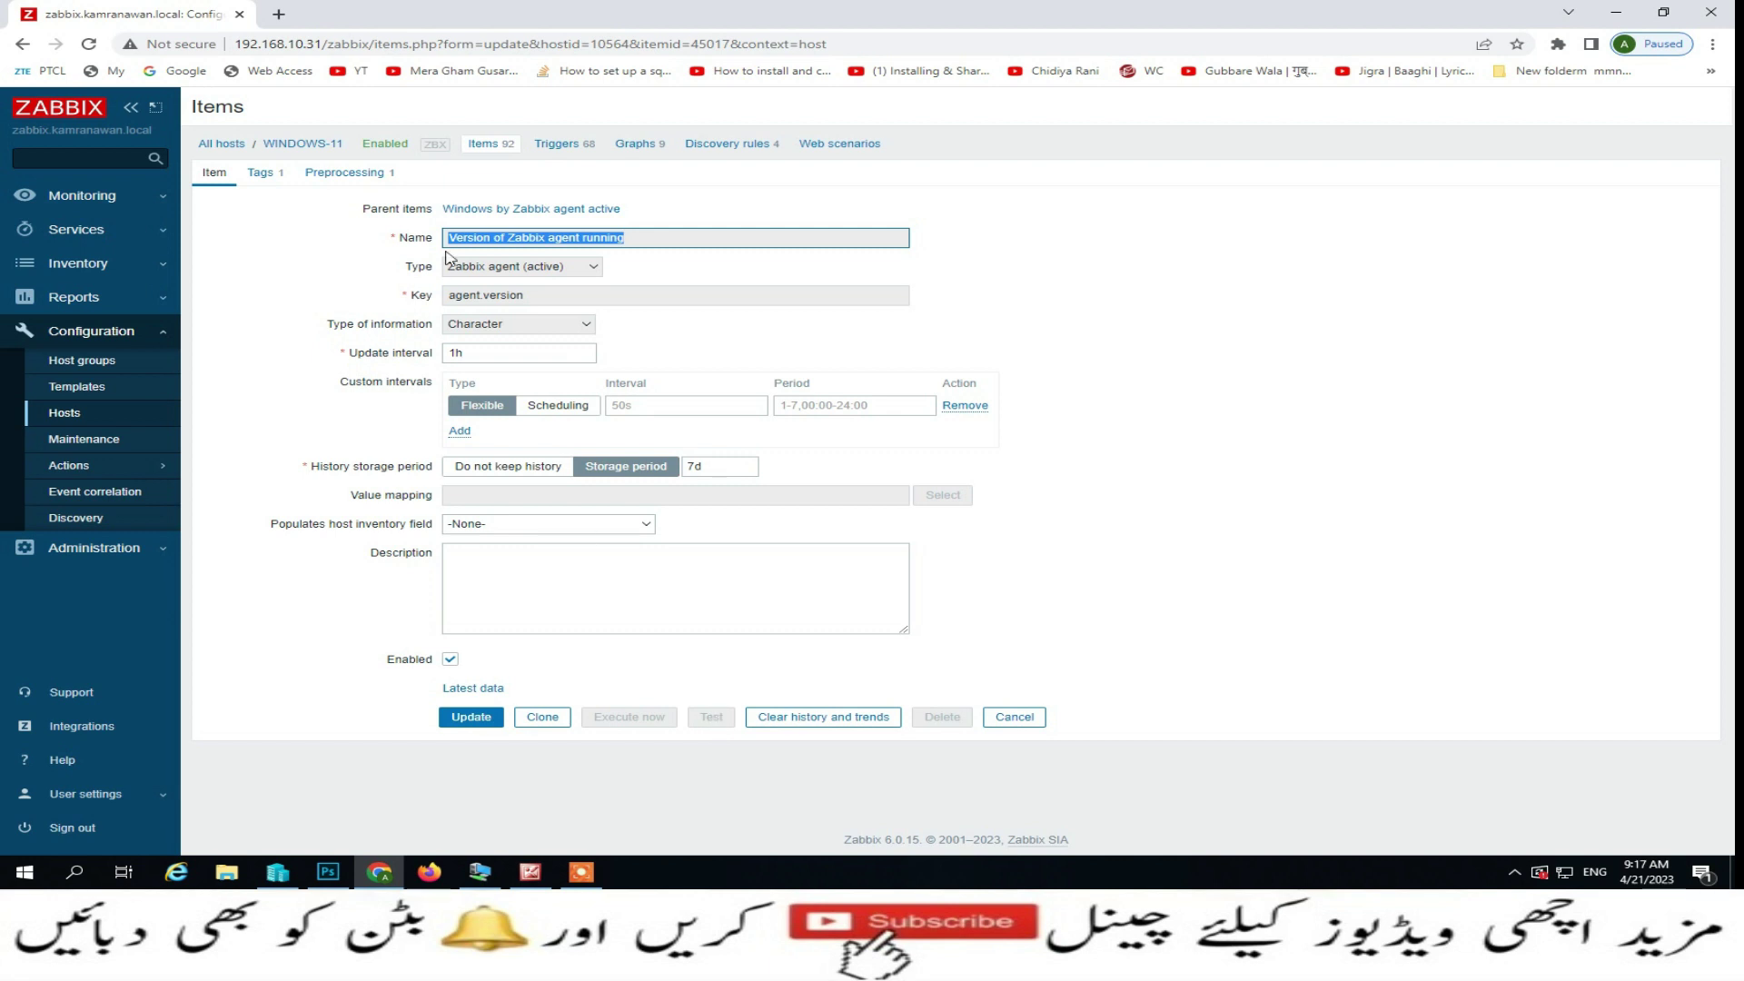
{"action": "mouse_move", "coordinate": [426, 142]}
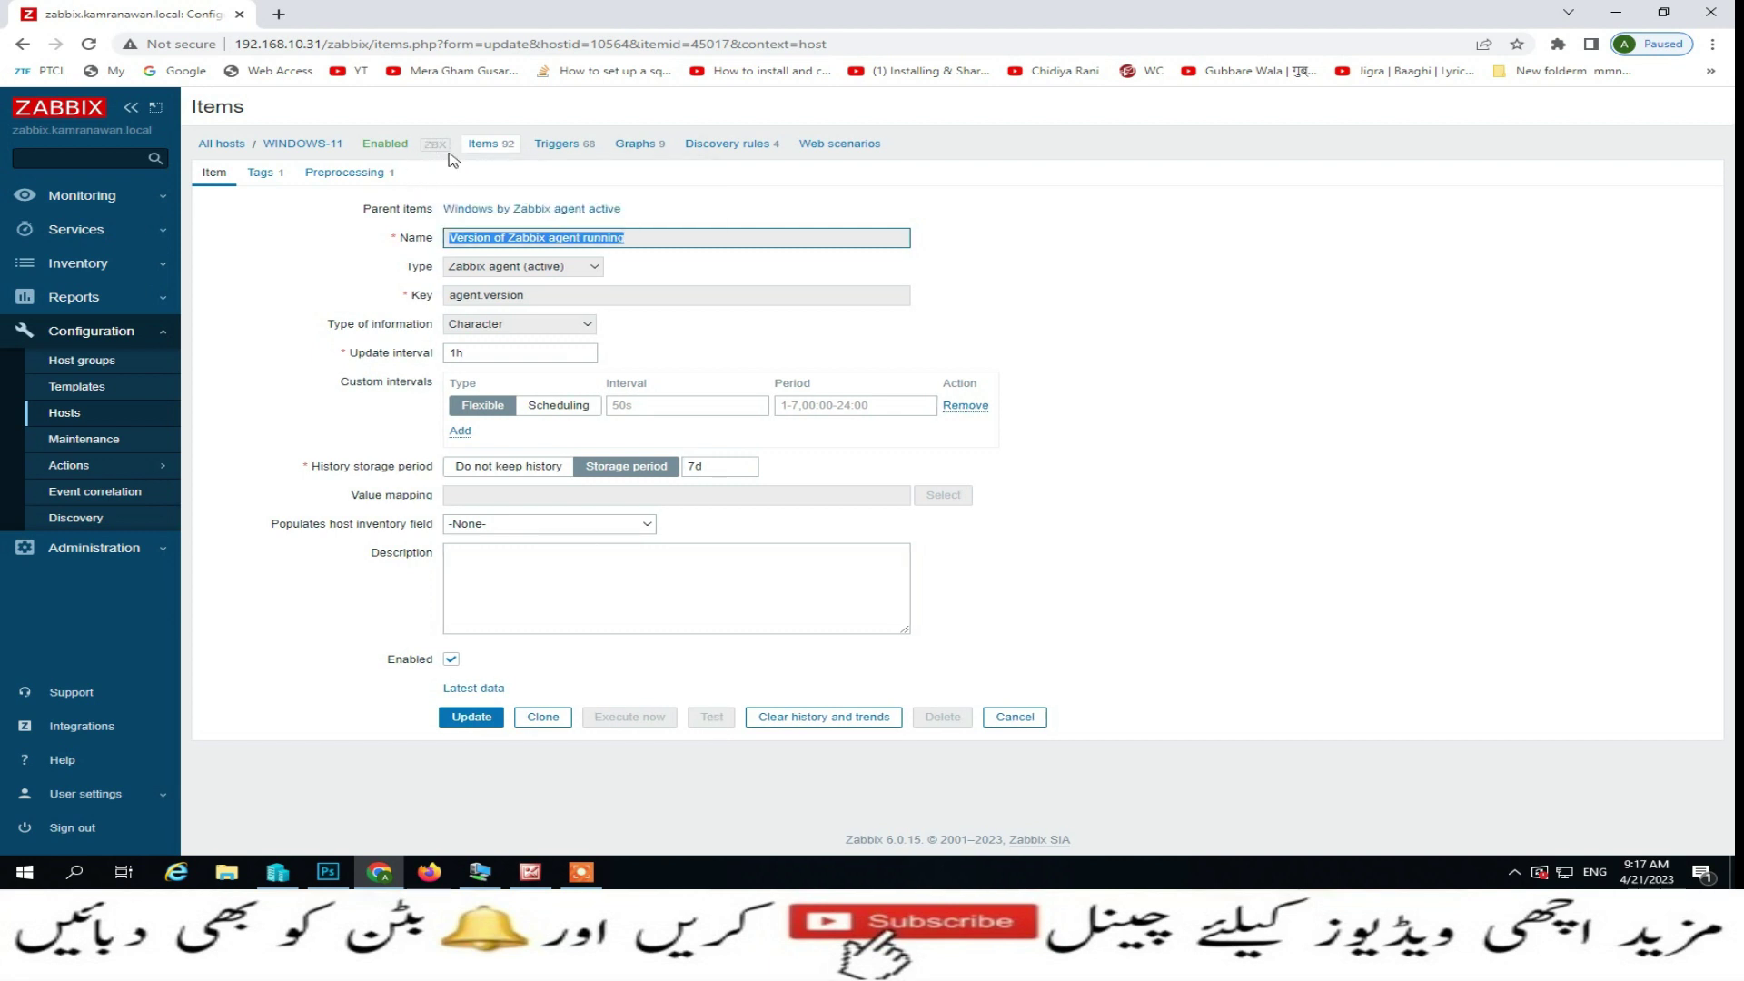
{"action": "left_click", "coordinate": [1015, 717]}
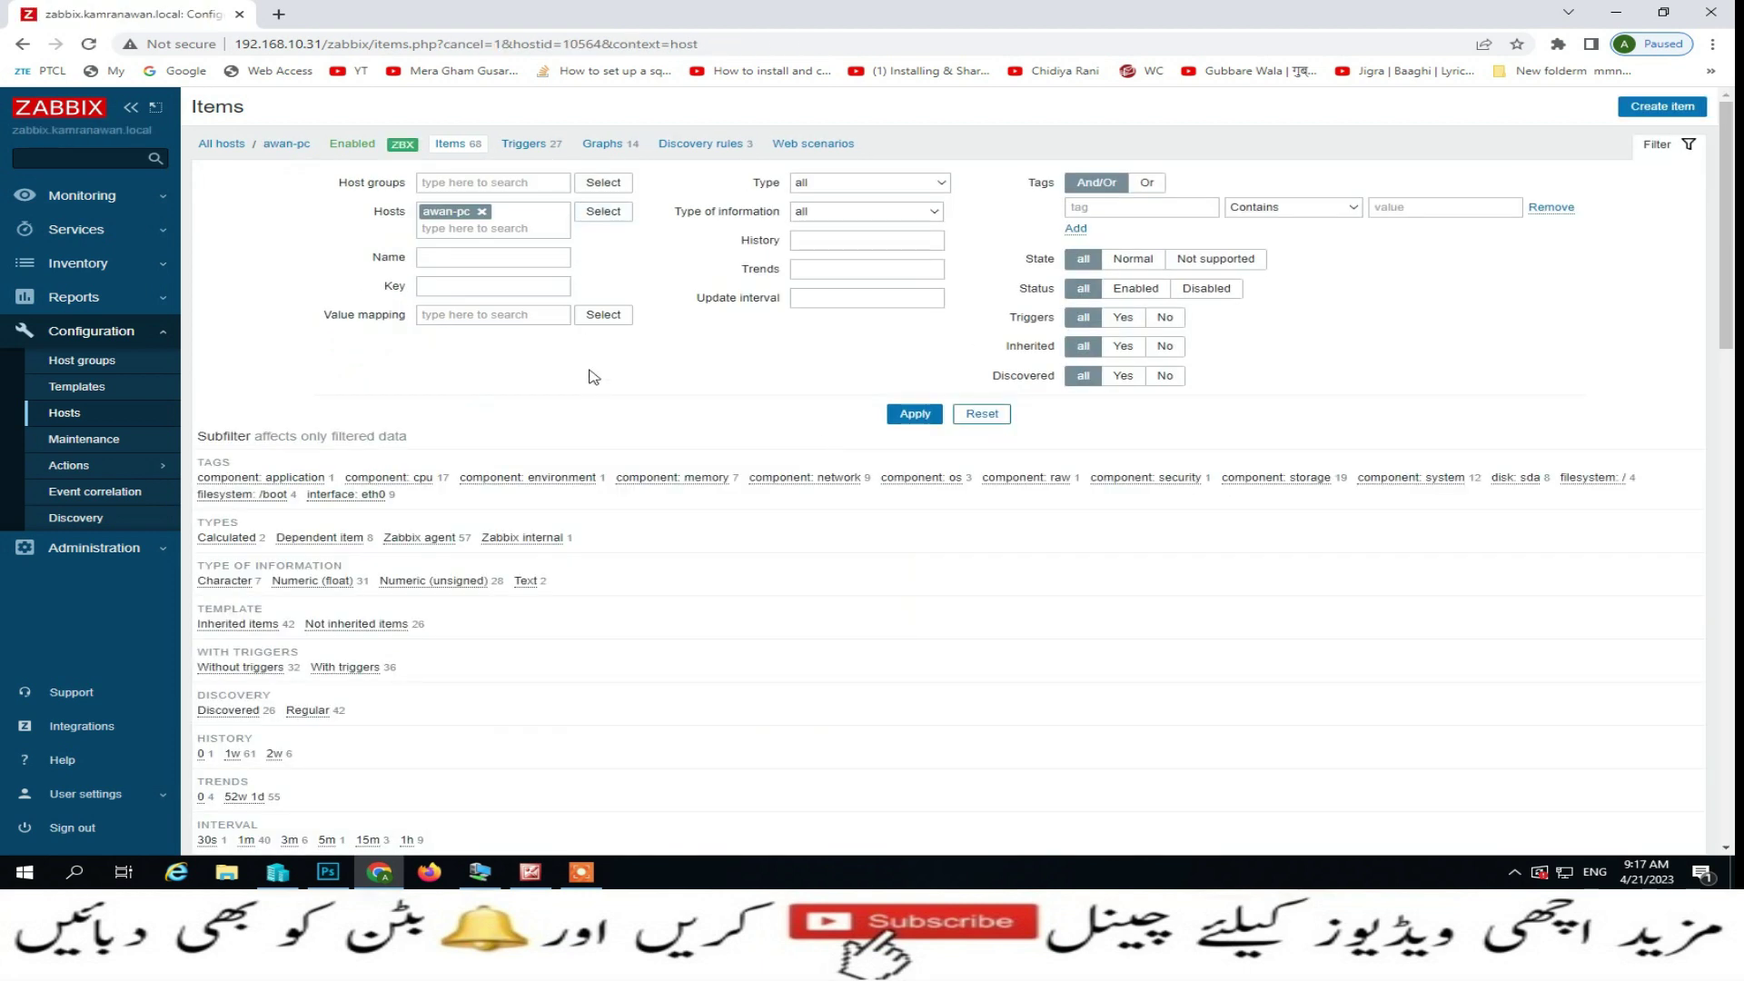
- Return to the latest data, add awan-pc from the Linux servers group to the host filter, and apply it
{"action": "left_click", "coordinate": [82, 196]}
{"action": "left_click", "coordinate": [76, 280]}
{"action": "left_click", "coordinate": [78, 309]}
{"action": "left_click", "coordinate": [800, 211]}
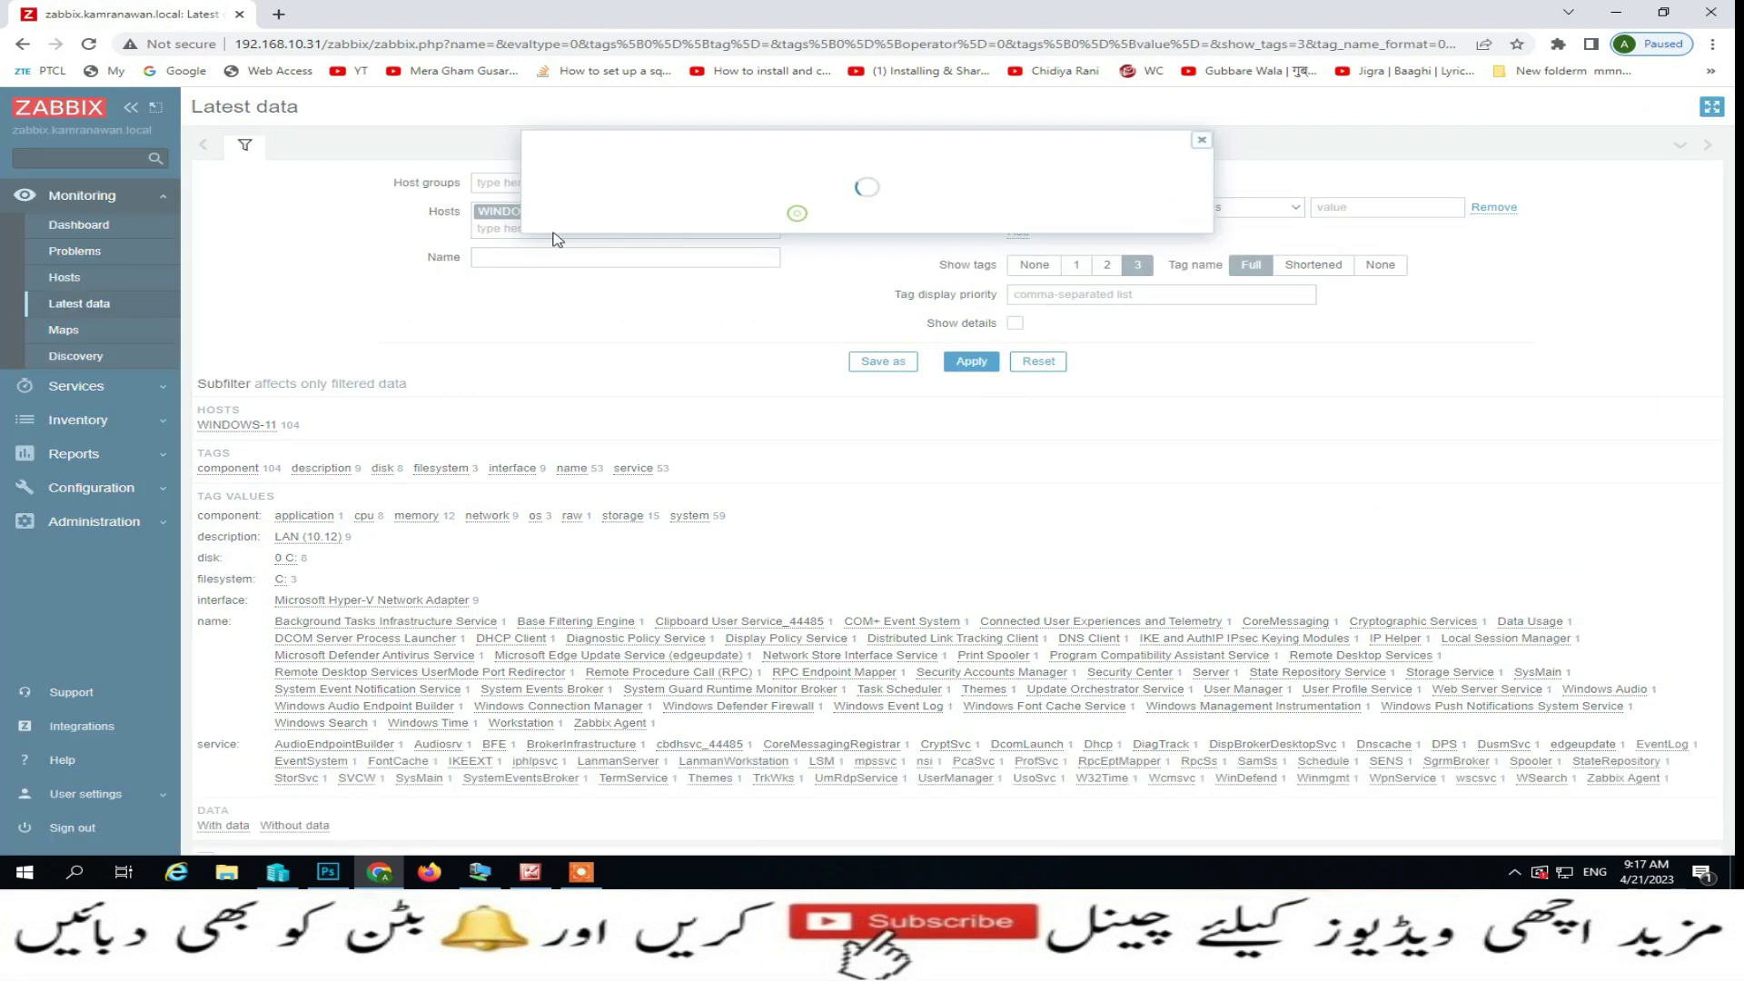
{"action": "left_click", "coordinate": [985, 182]}
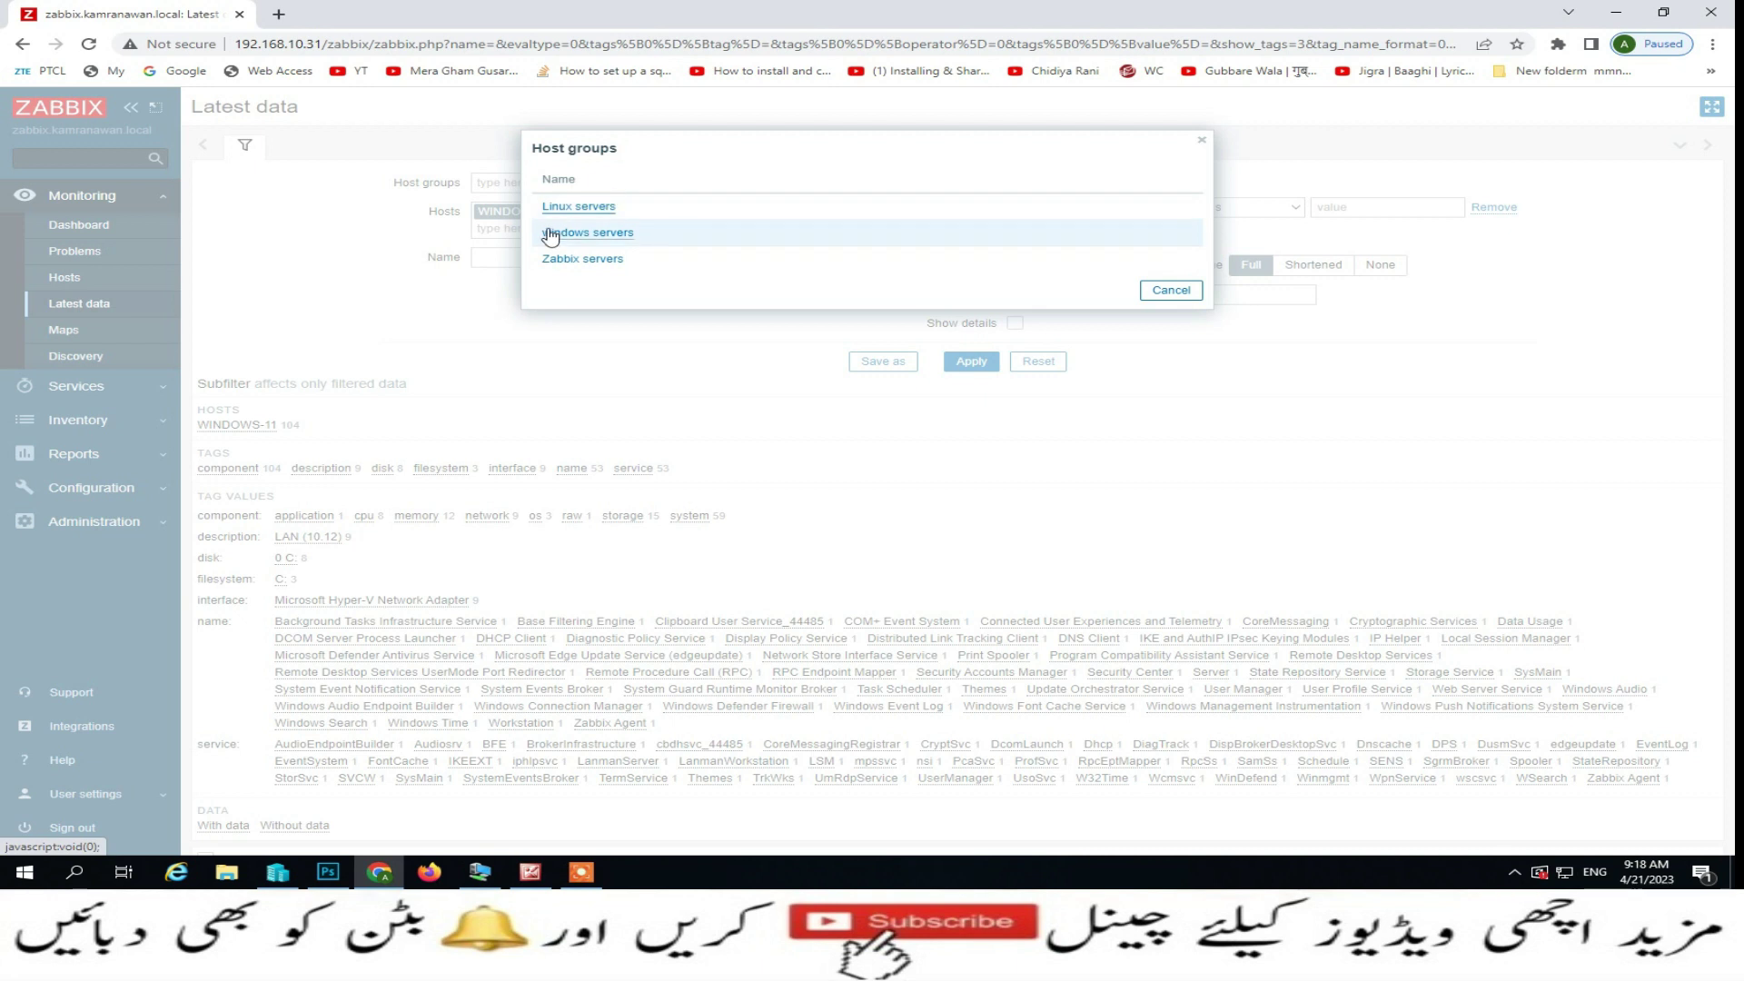
{"action": "left_click", "coordinate": [578, 207]}
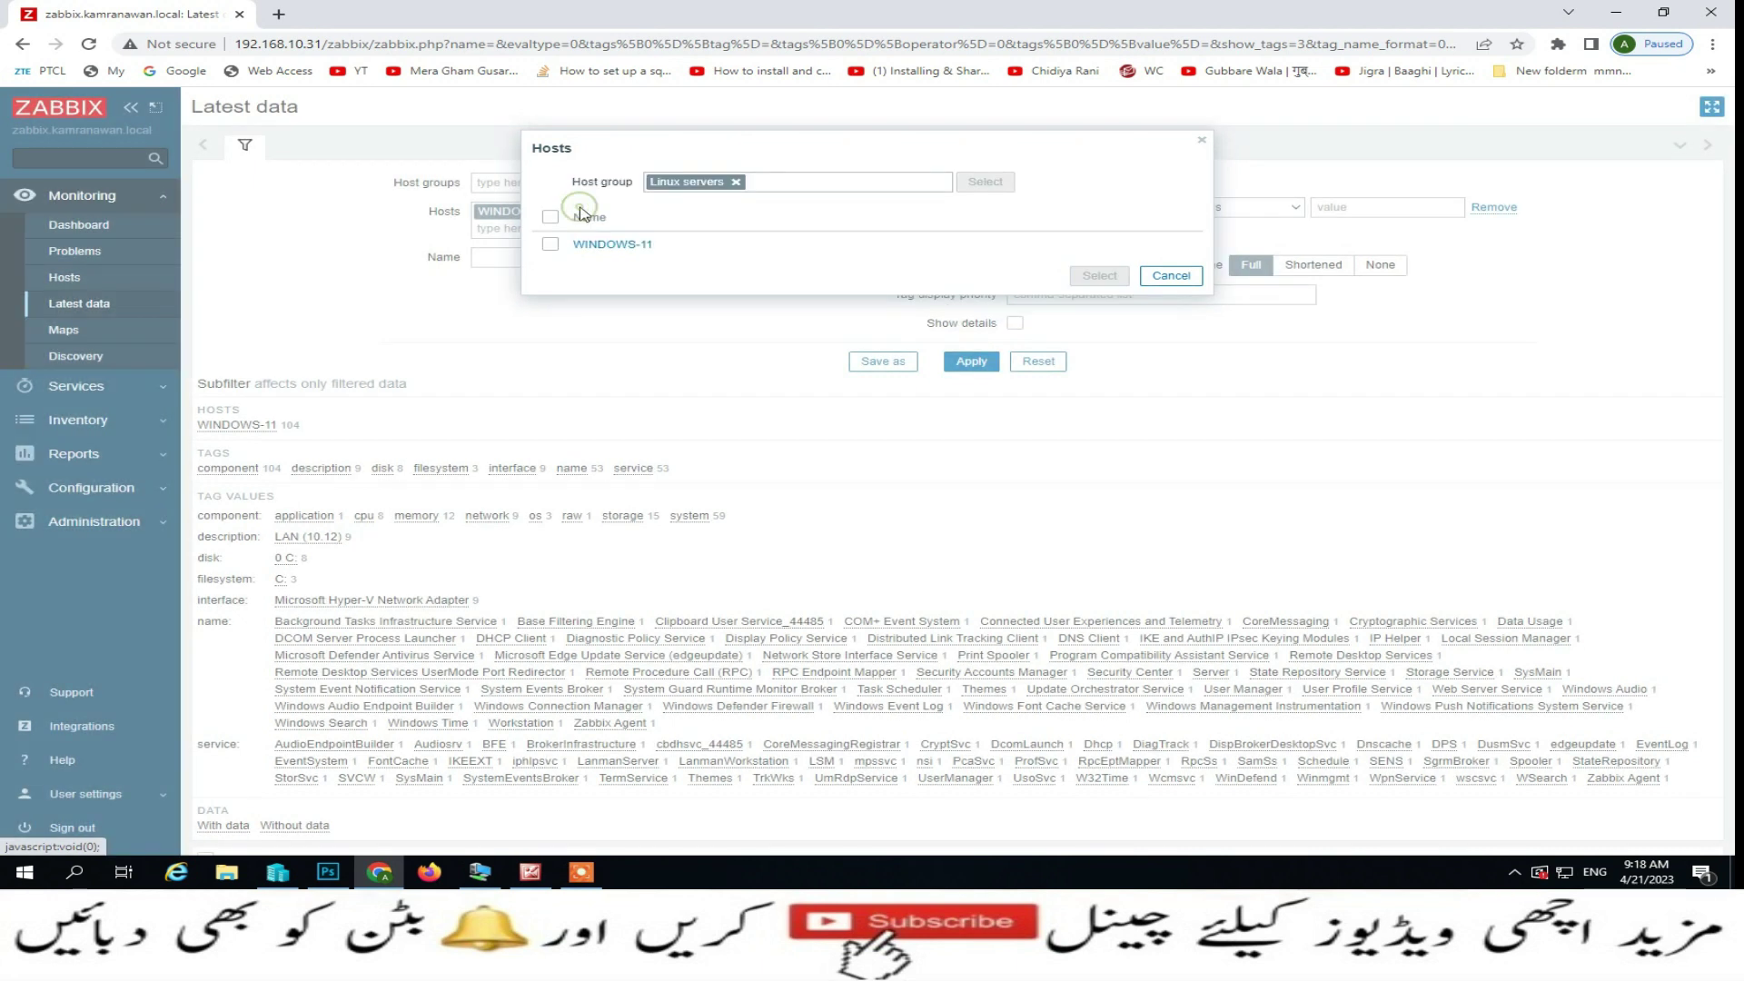
{"action": "left_click", "coordinate": [551, 244]}
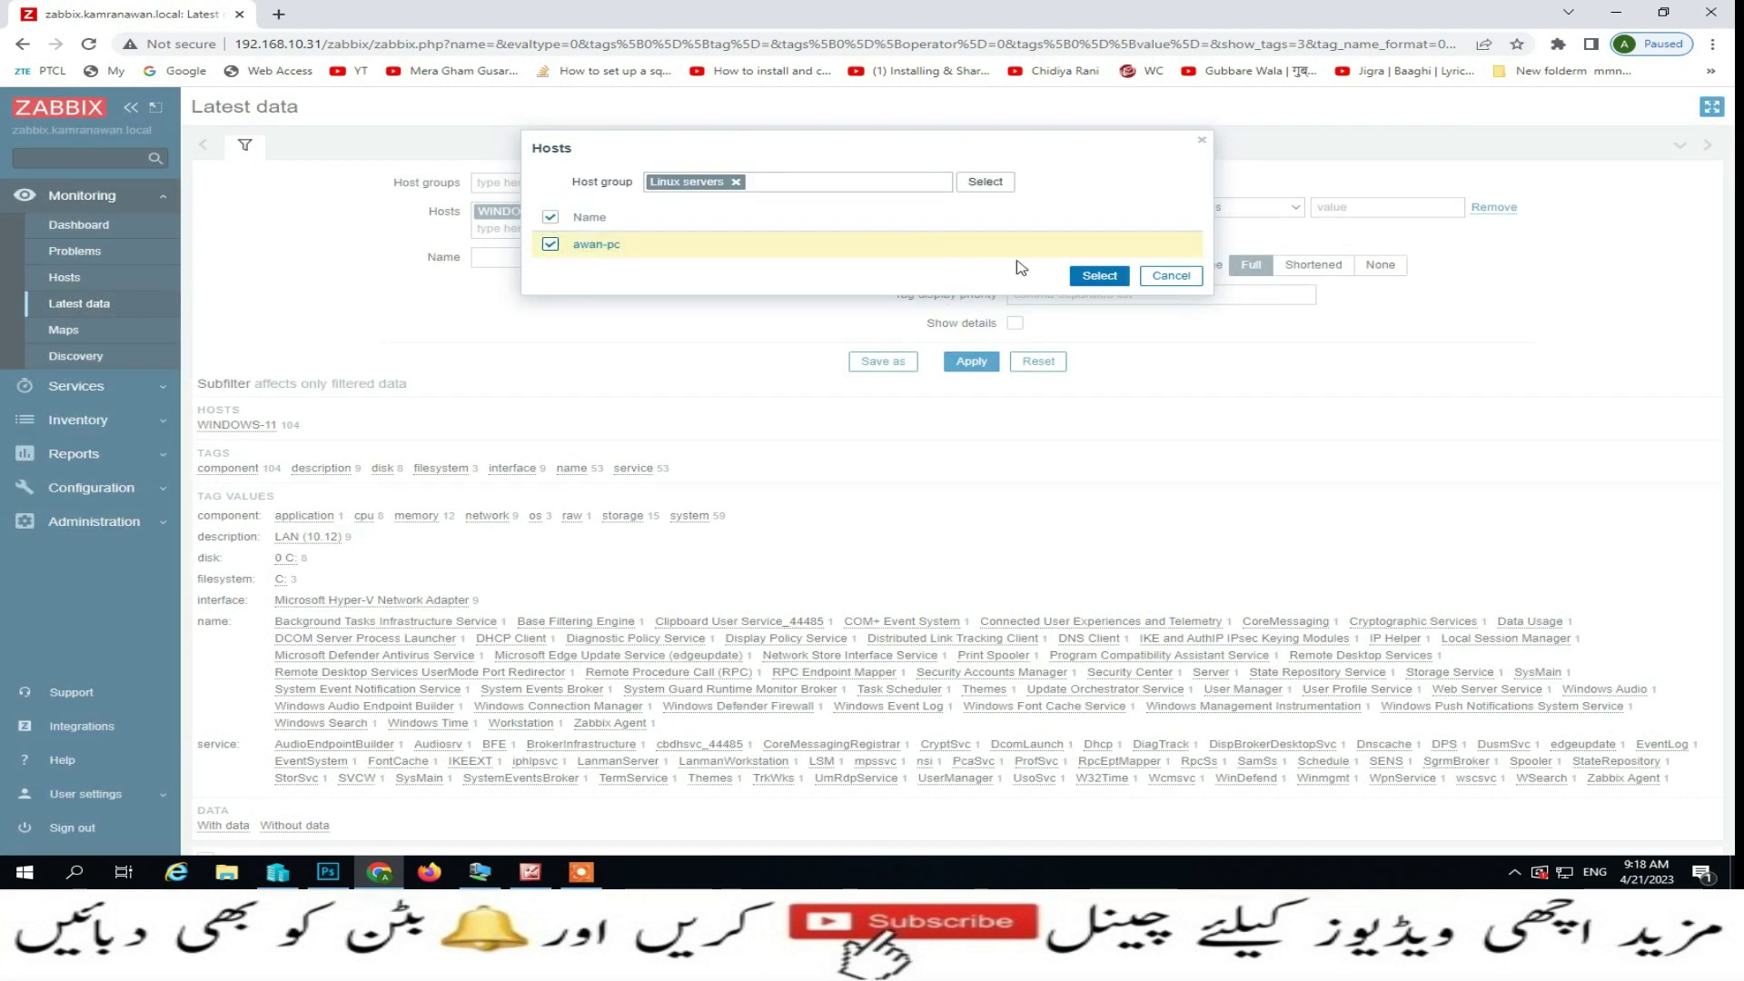
{"action": "left_click", "coordinate": [1100, 275]}
{"action": "left_click", "coordinate": [974, 371]}
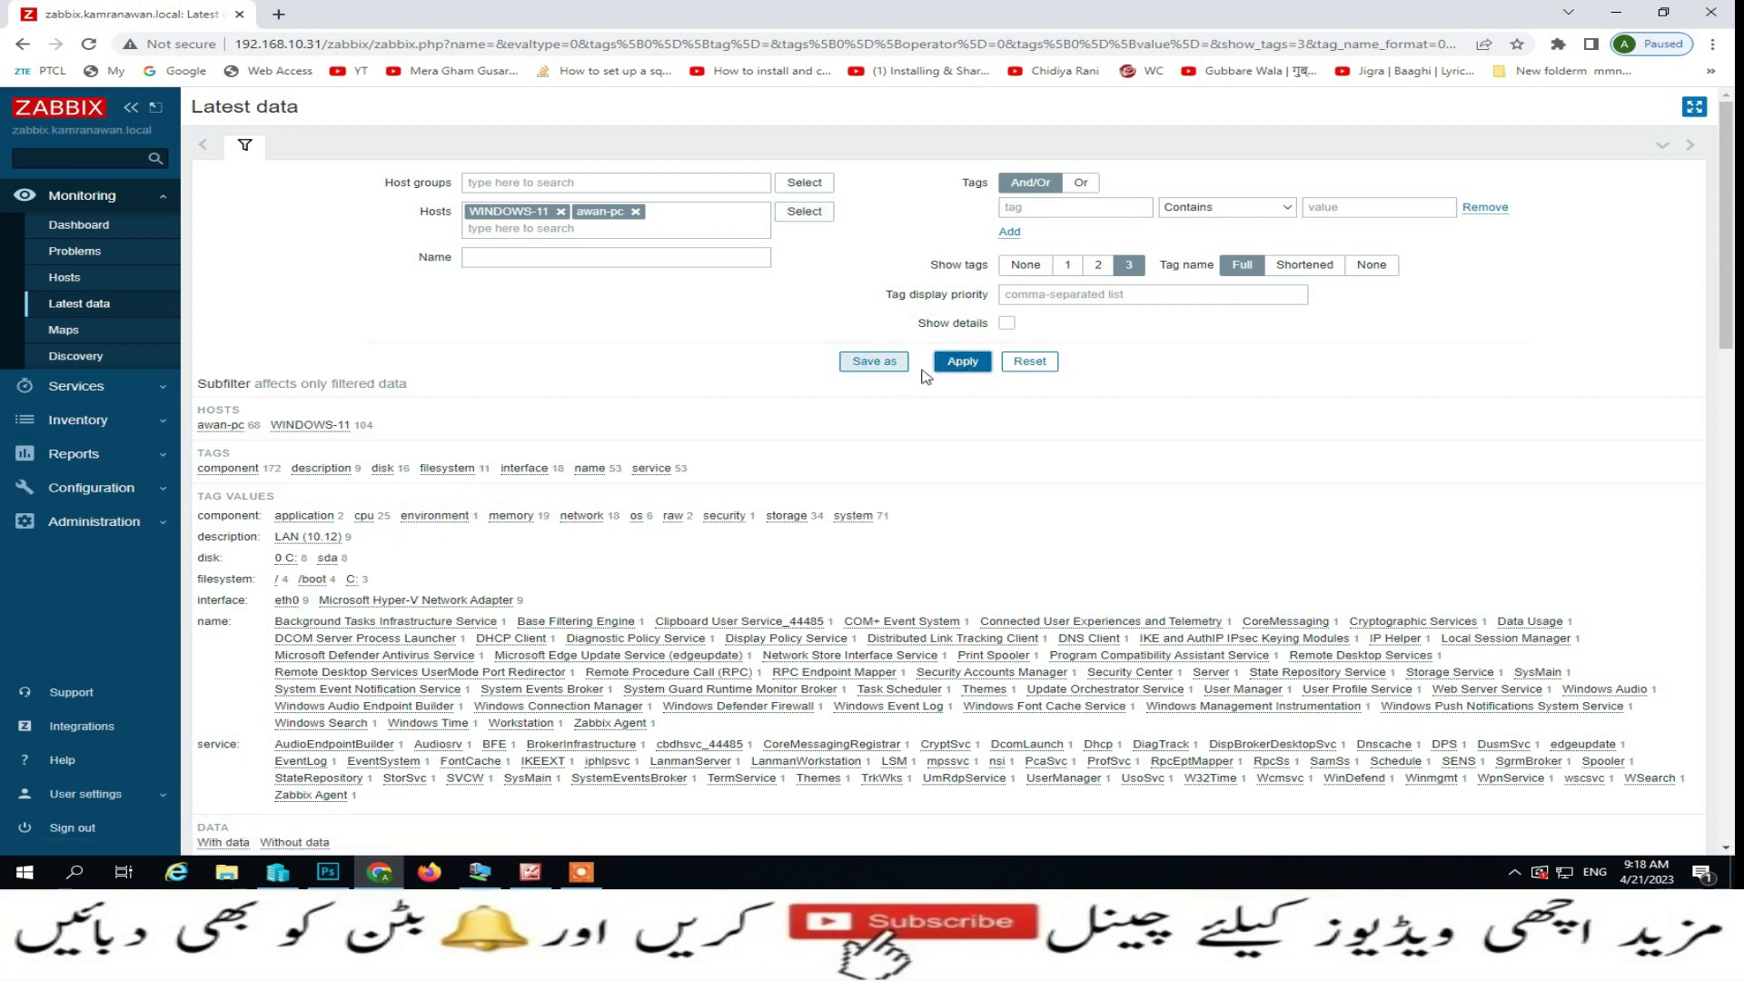
{"action": "left_click", "coordinate": [948, 375]}
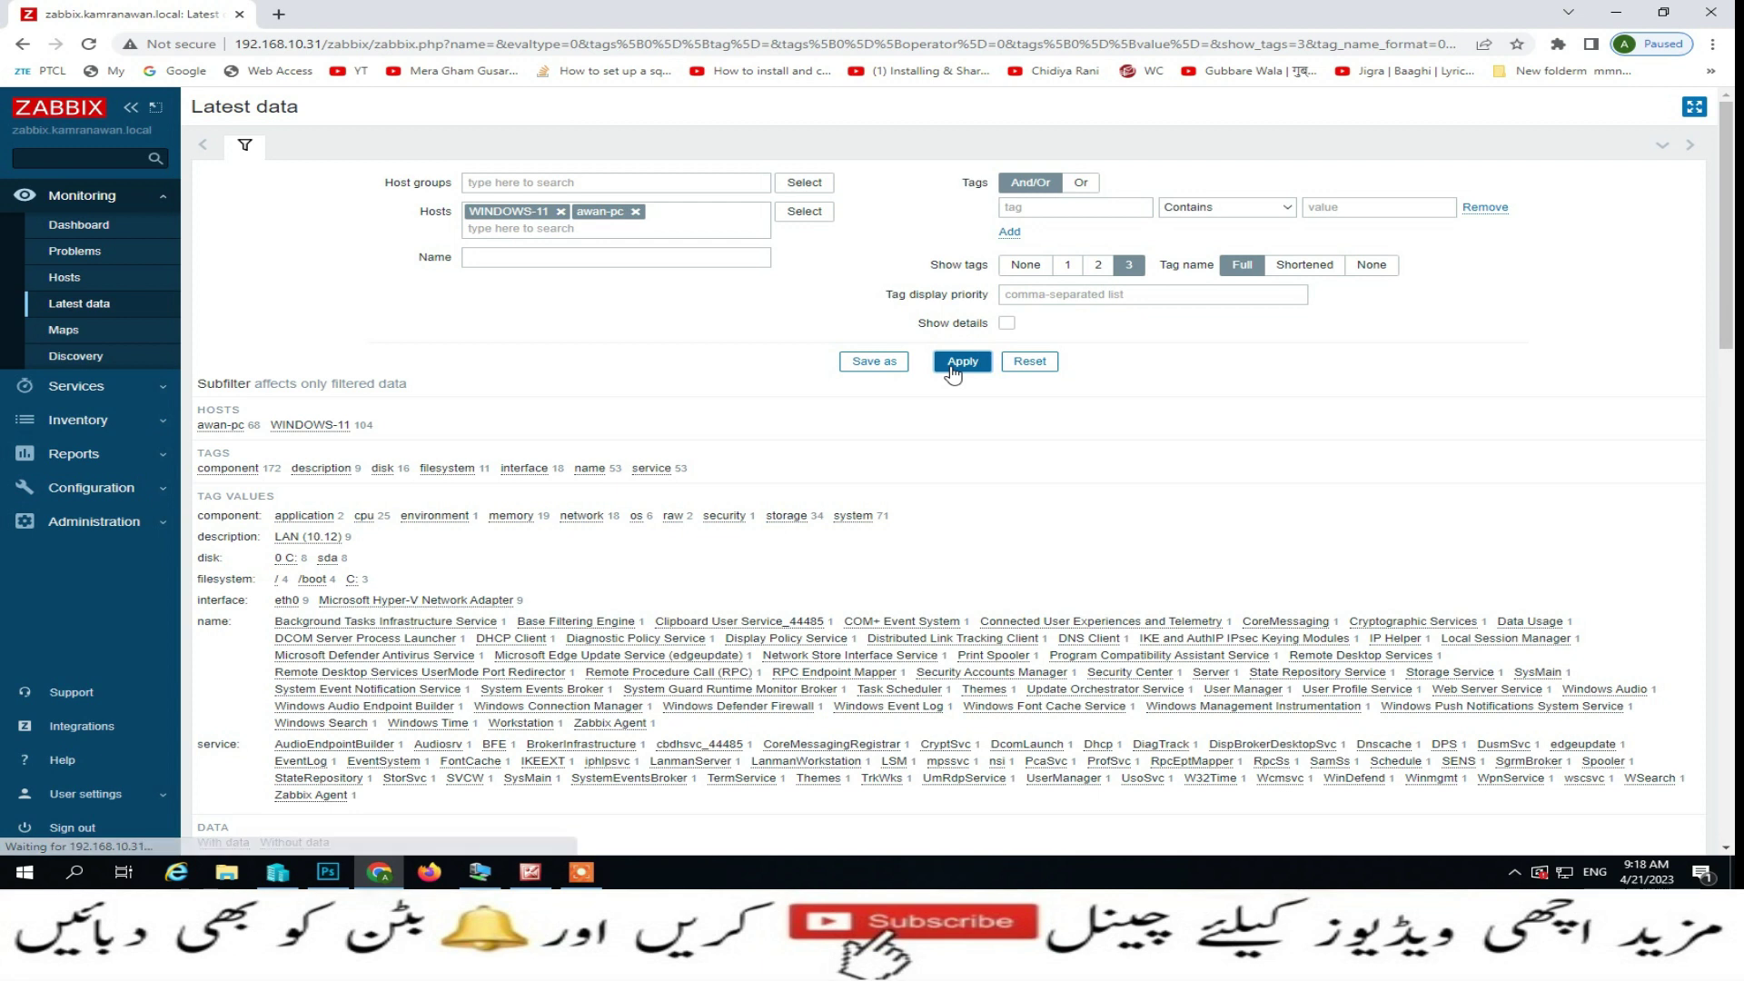
{"action": "scroll", "coordinate": [951, 372], "scroll_direction": "down", "scroll_amount": 5}
- Open the host graphs of WINDOWS-11 from the monitored hosts and examine its disk and CPU charts
{"action": "left_click", "coordinate": [65, 279]}
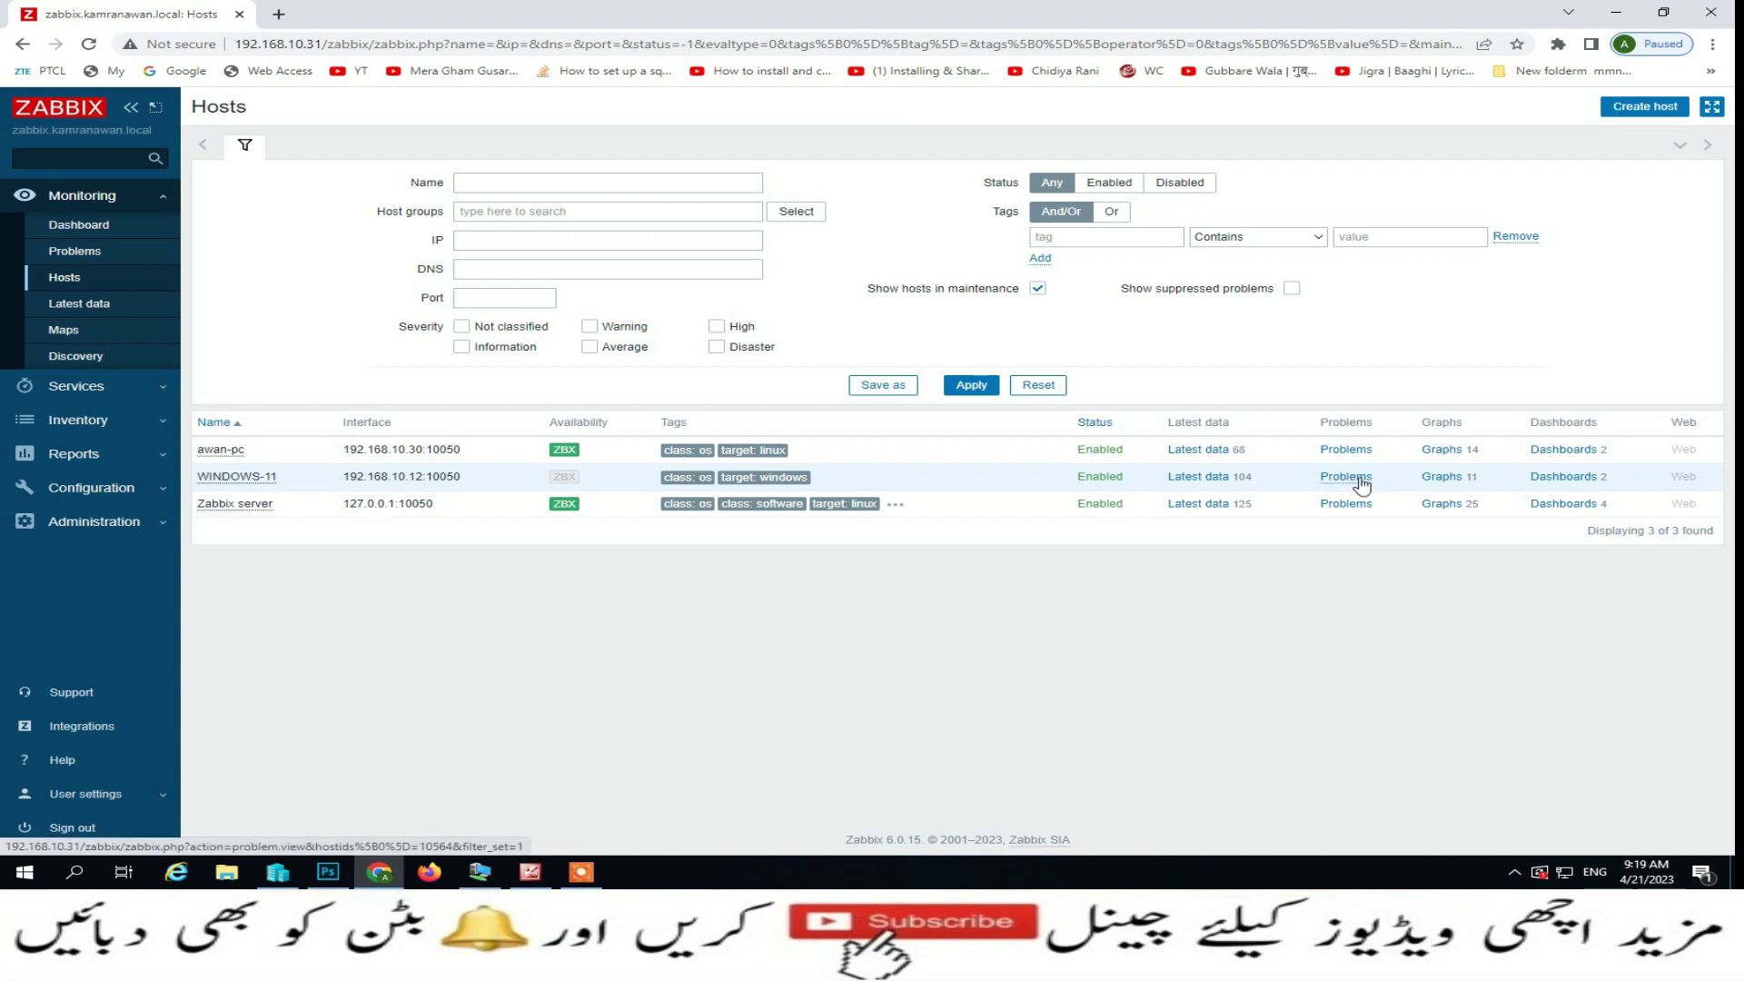
{"action": "left_click", "coordinate": [1448, 479]}
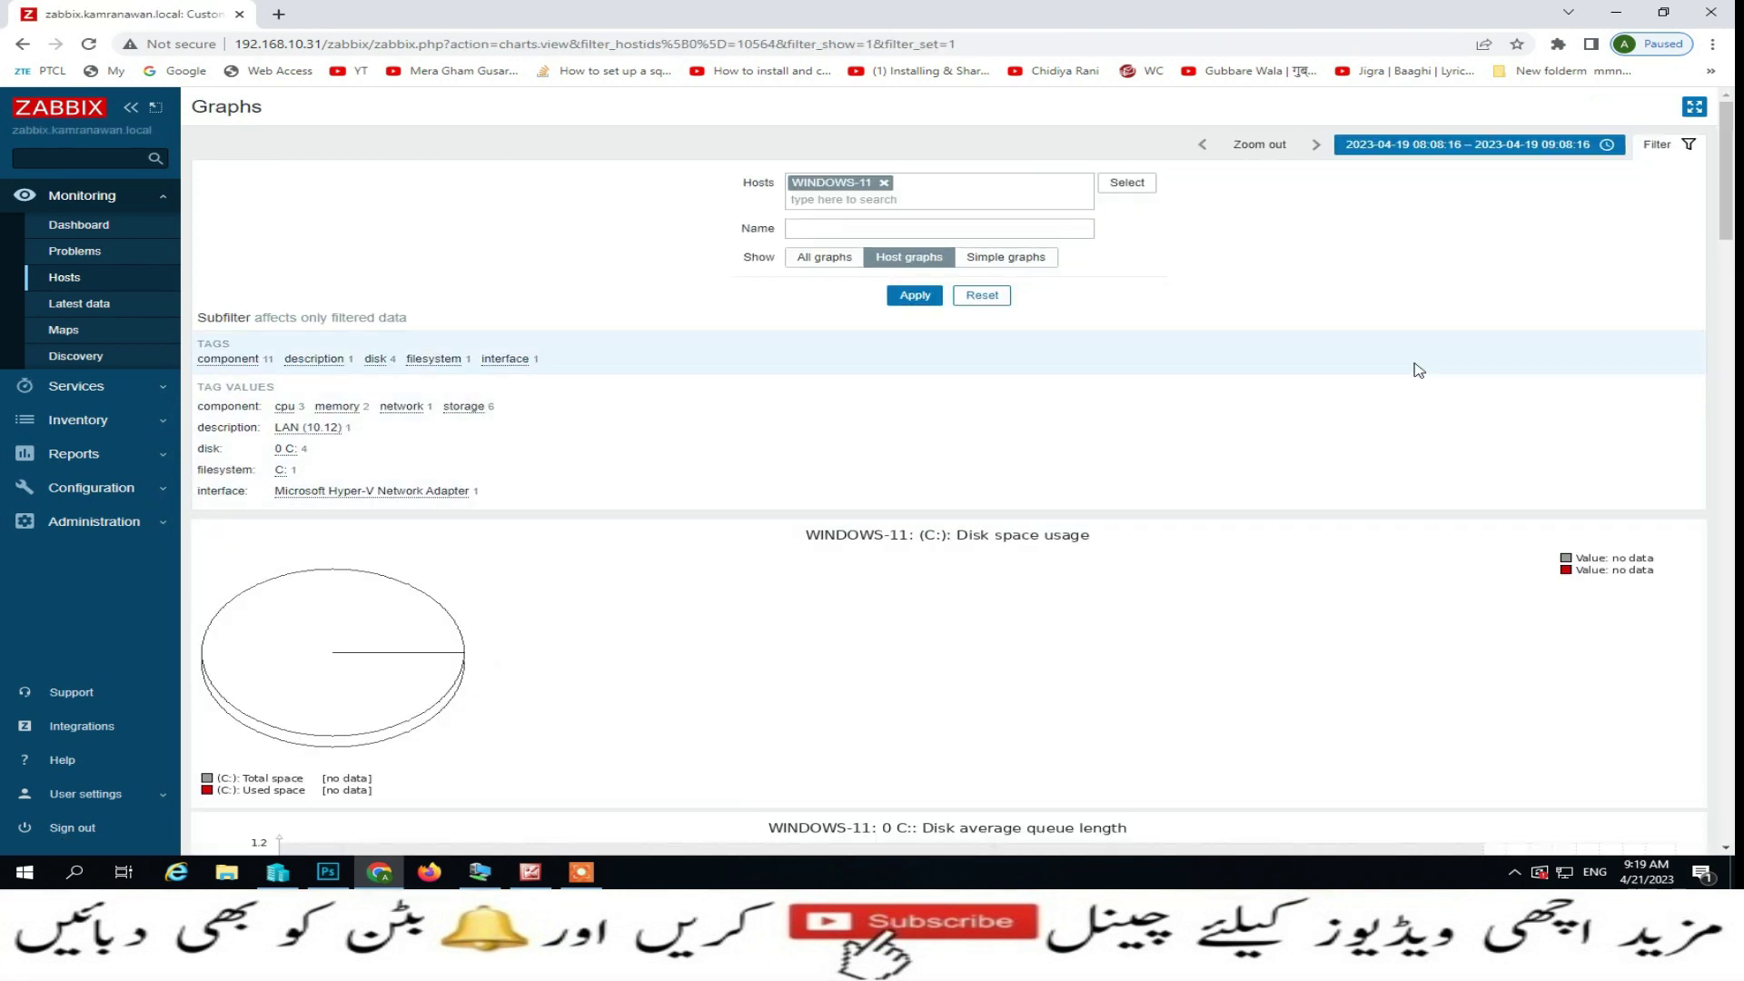
{"action": "scroll", "coordinate": [1417, 369], "scroll_direction": "down", "scroll_amount": 3}
{"action": "scroll", "coordinate": [1420, 370], "scroll_direction": "down", "scroll_amount": 9}
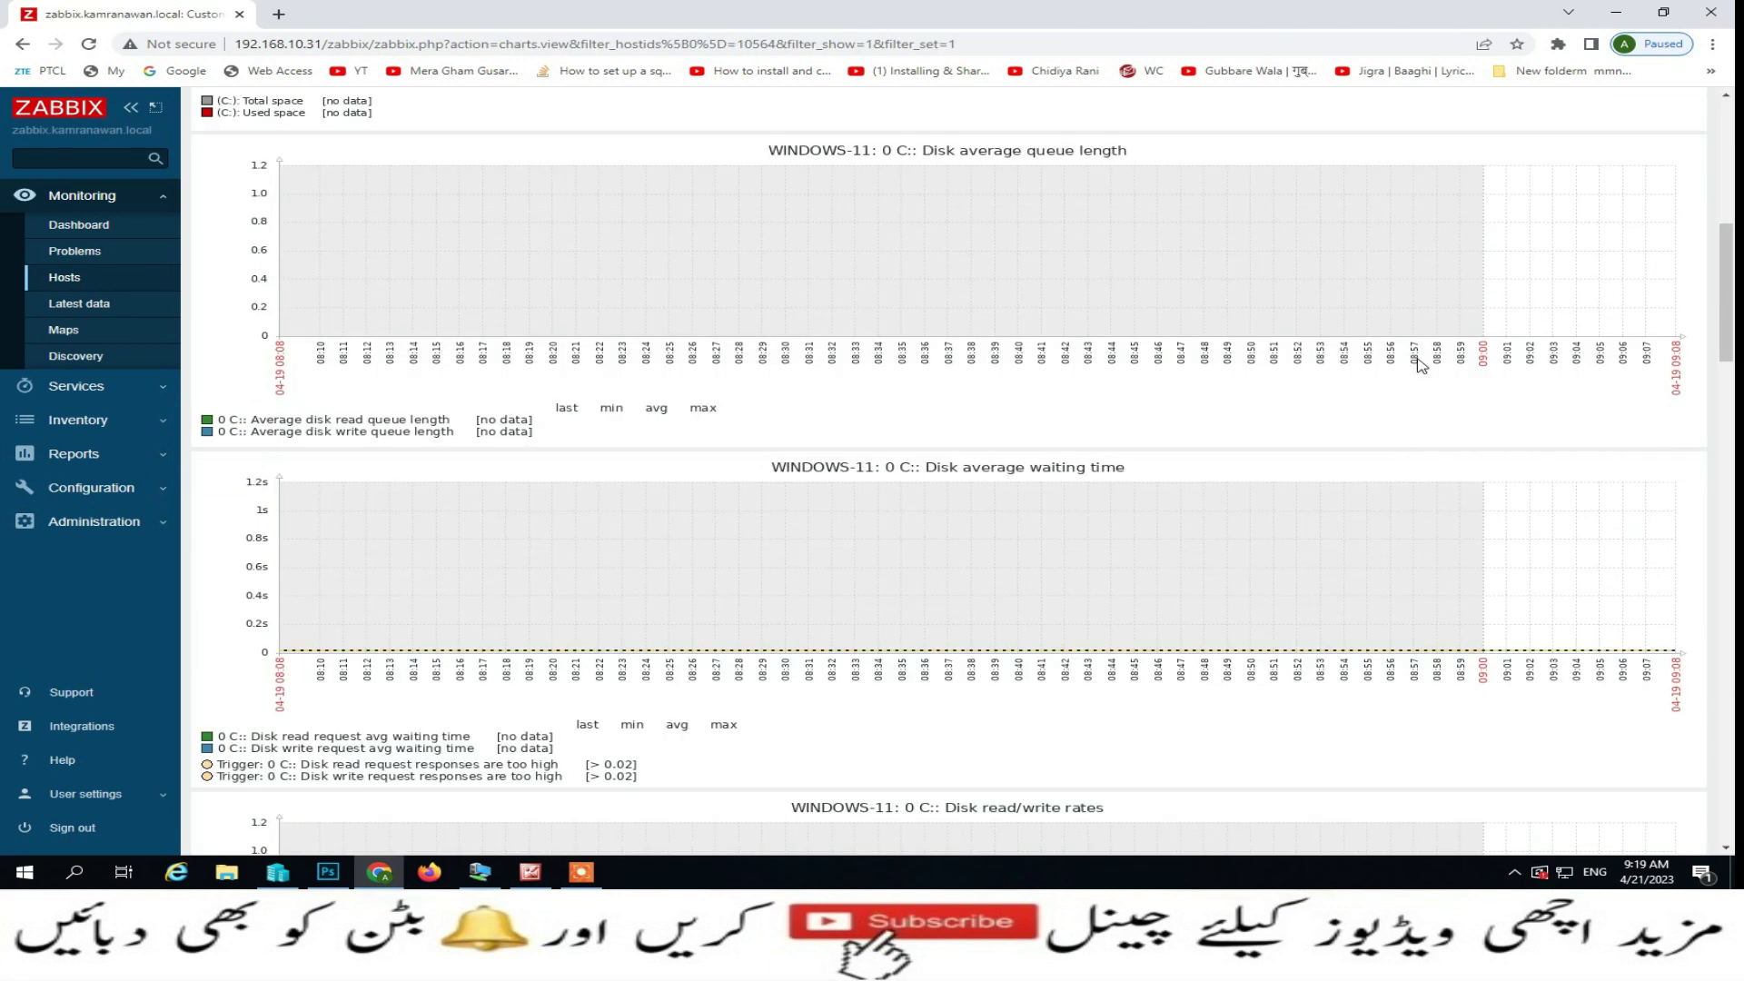
{"action": "scroll", "coordinate": [1421, 365], "scroll_direction": "down", "scroll_amount": 12}
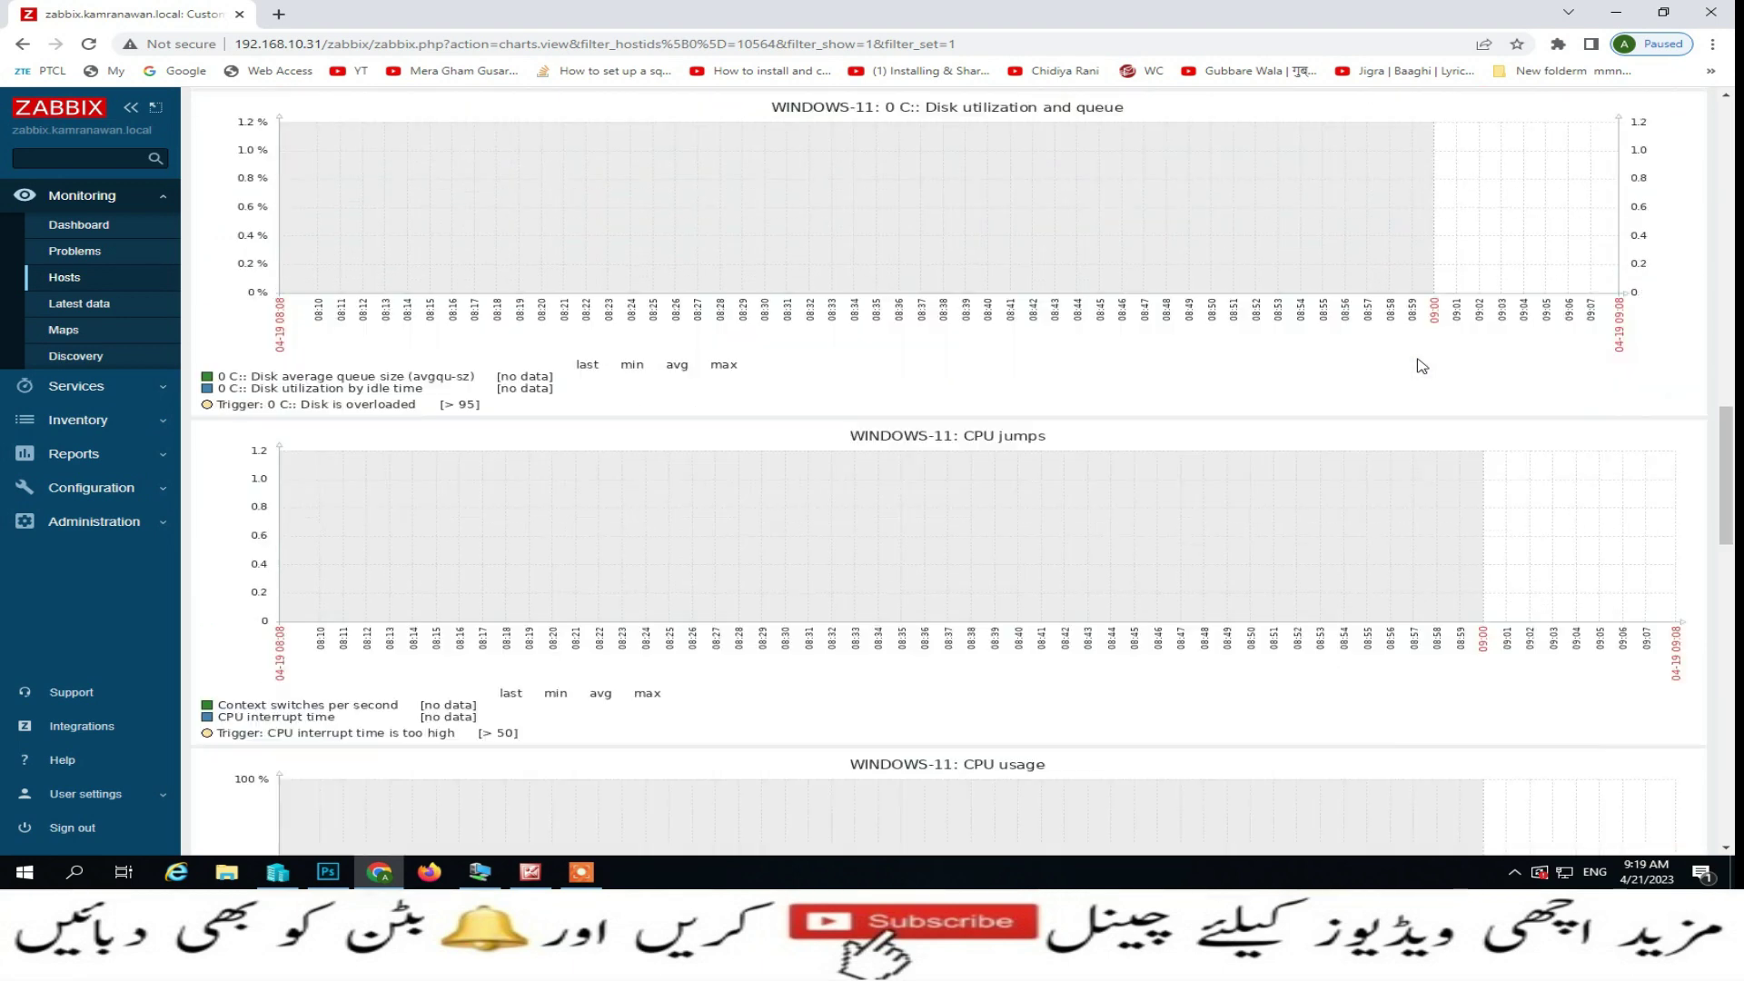
{"action": "scroll", "coordinate": [1422, 365], "scroll_direction": "up", "scroll_amount": 20}
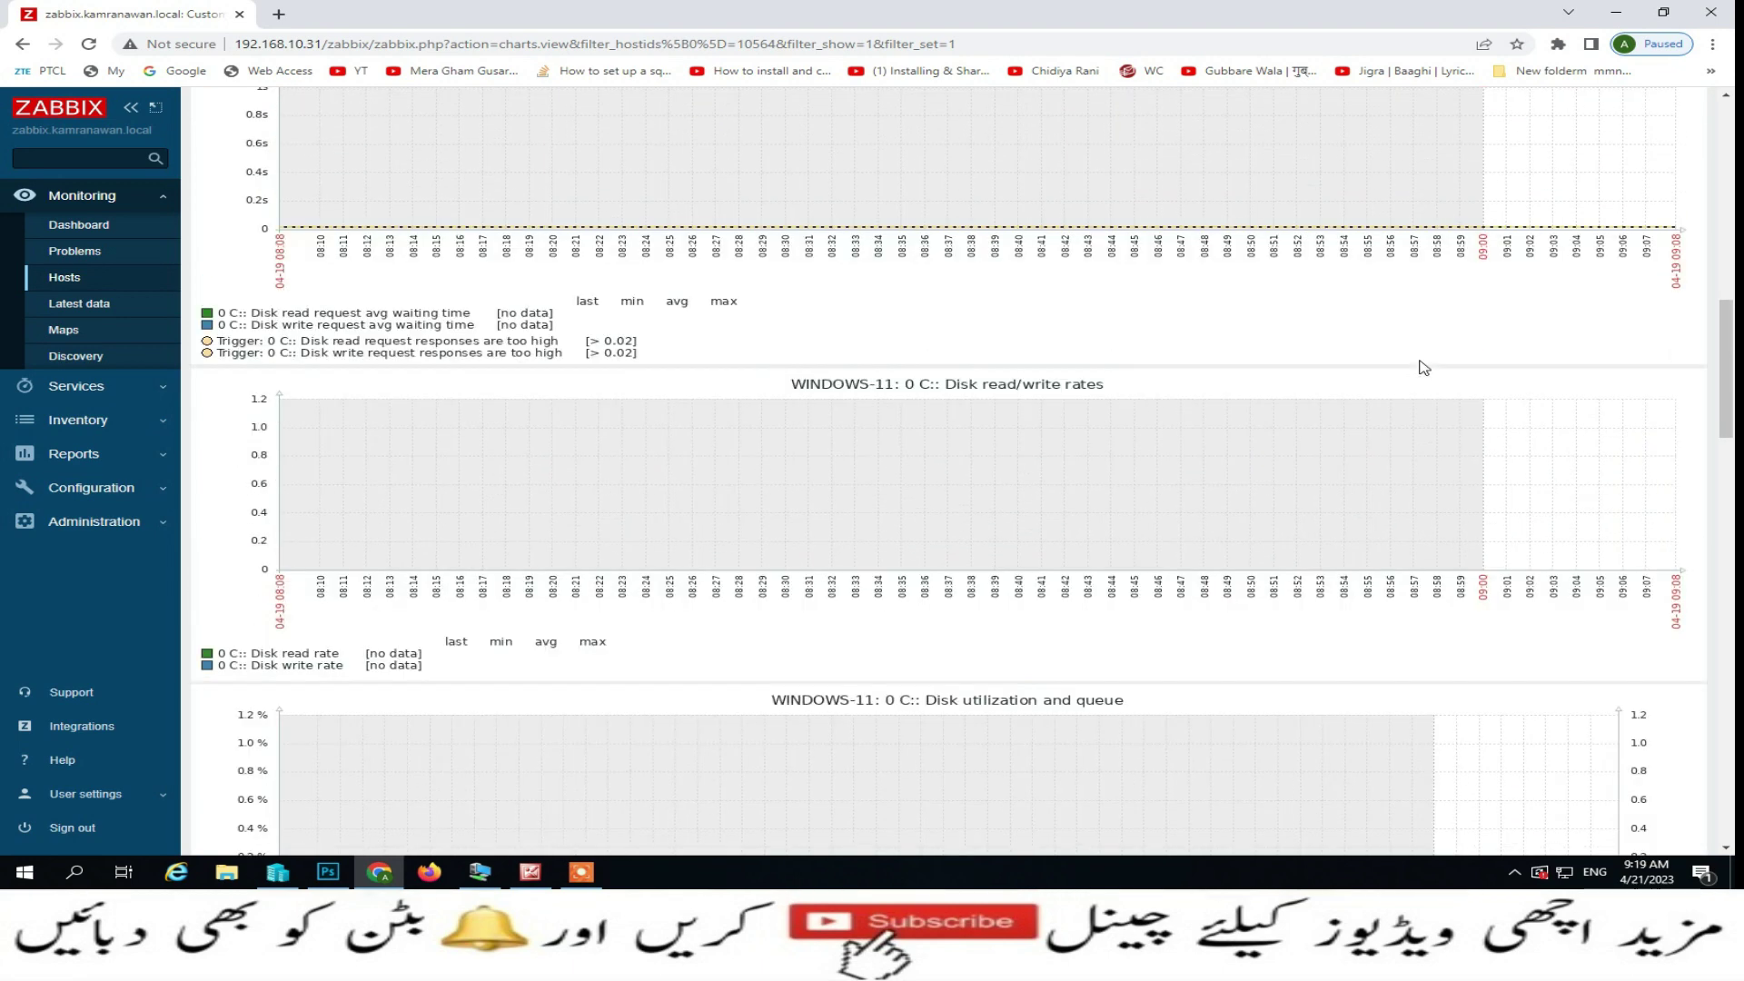
{"action": "scroll", "coordinate": [1422, 365], "scroll_direction": "up", "scroll_amount": 1}
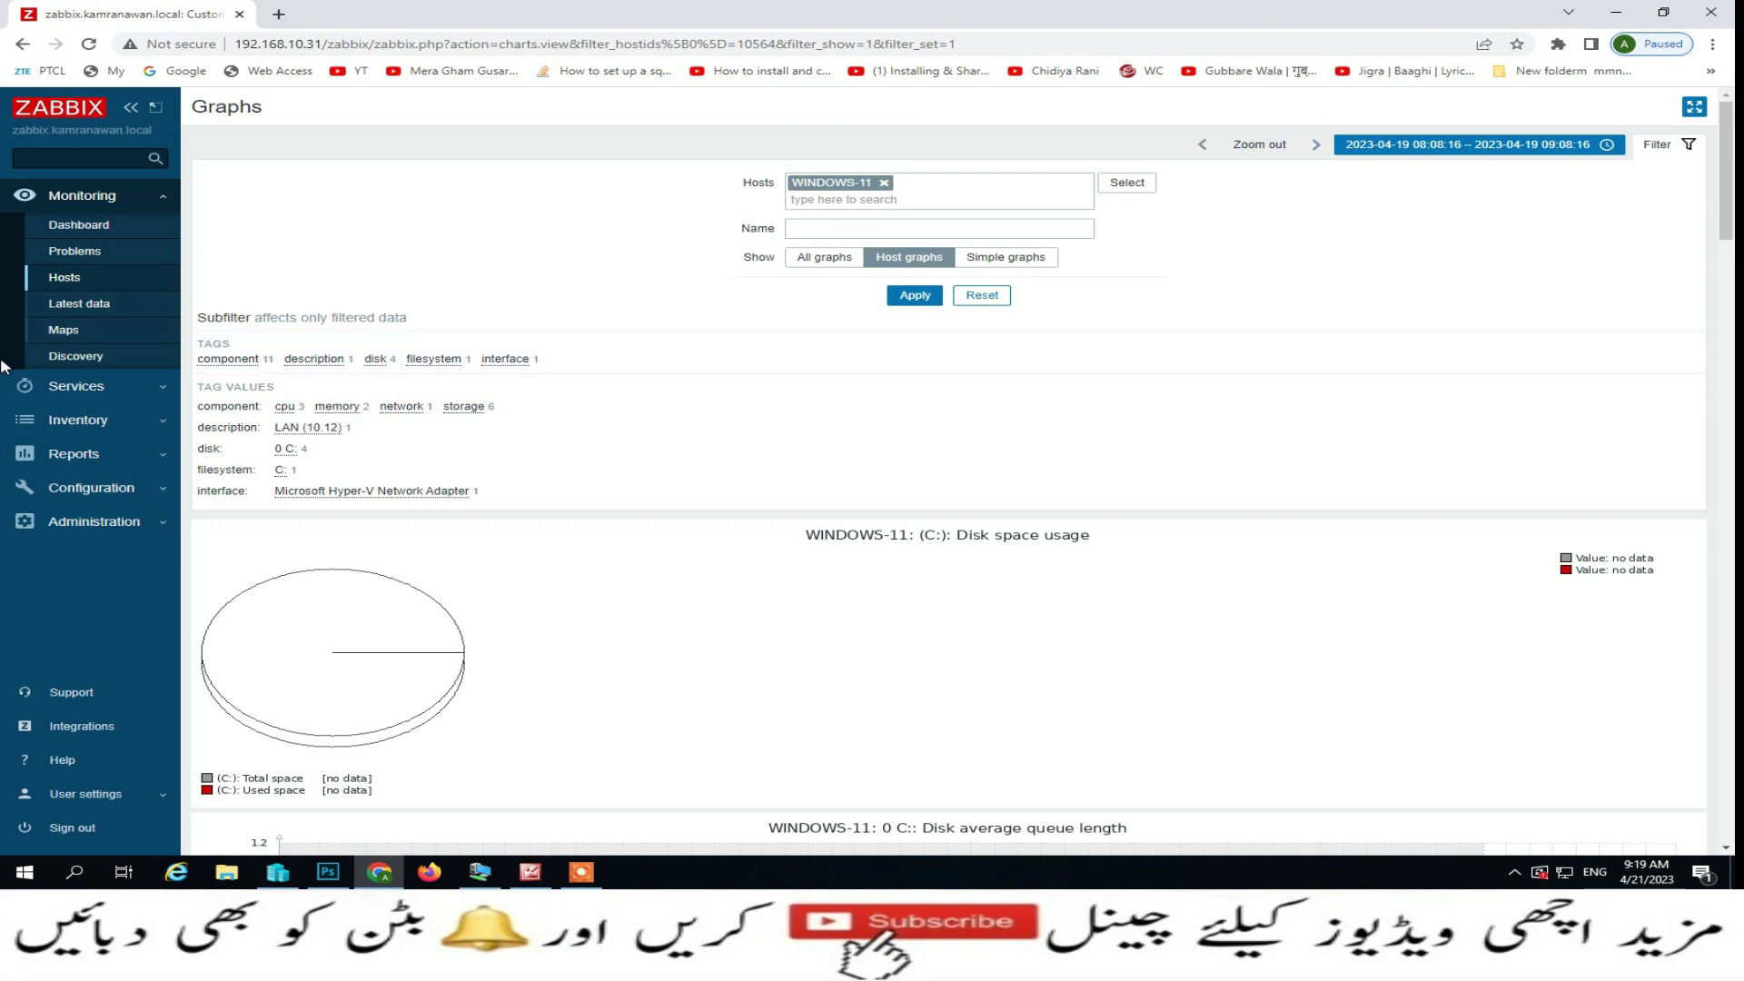
- Go back to the monitored hosts and open the list of problems for WINDOWS-11
{"action": "left_click", "coordinate": [64, 277]}
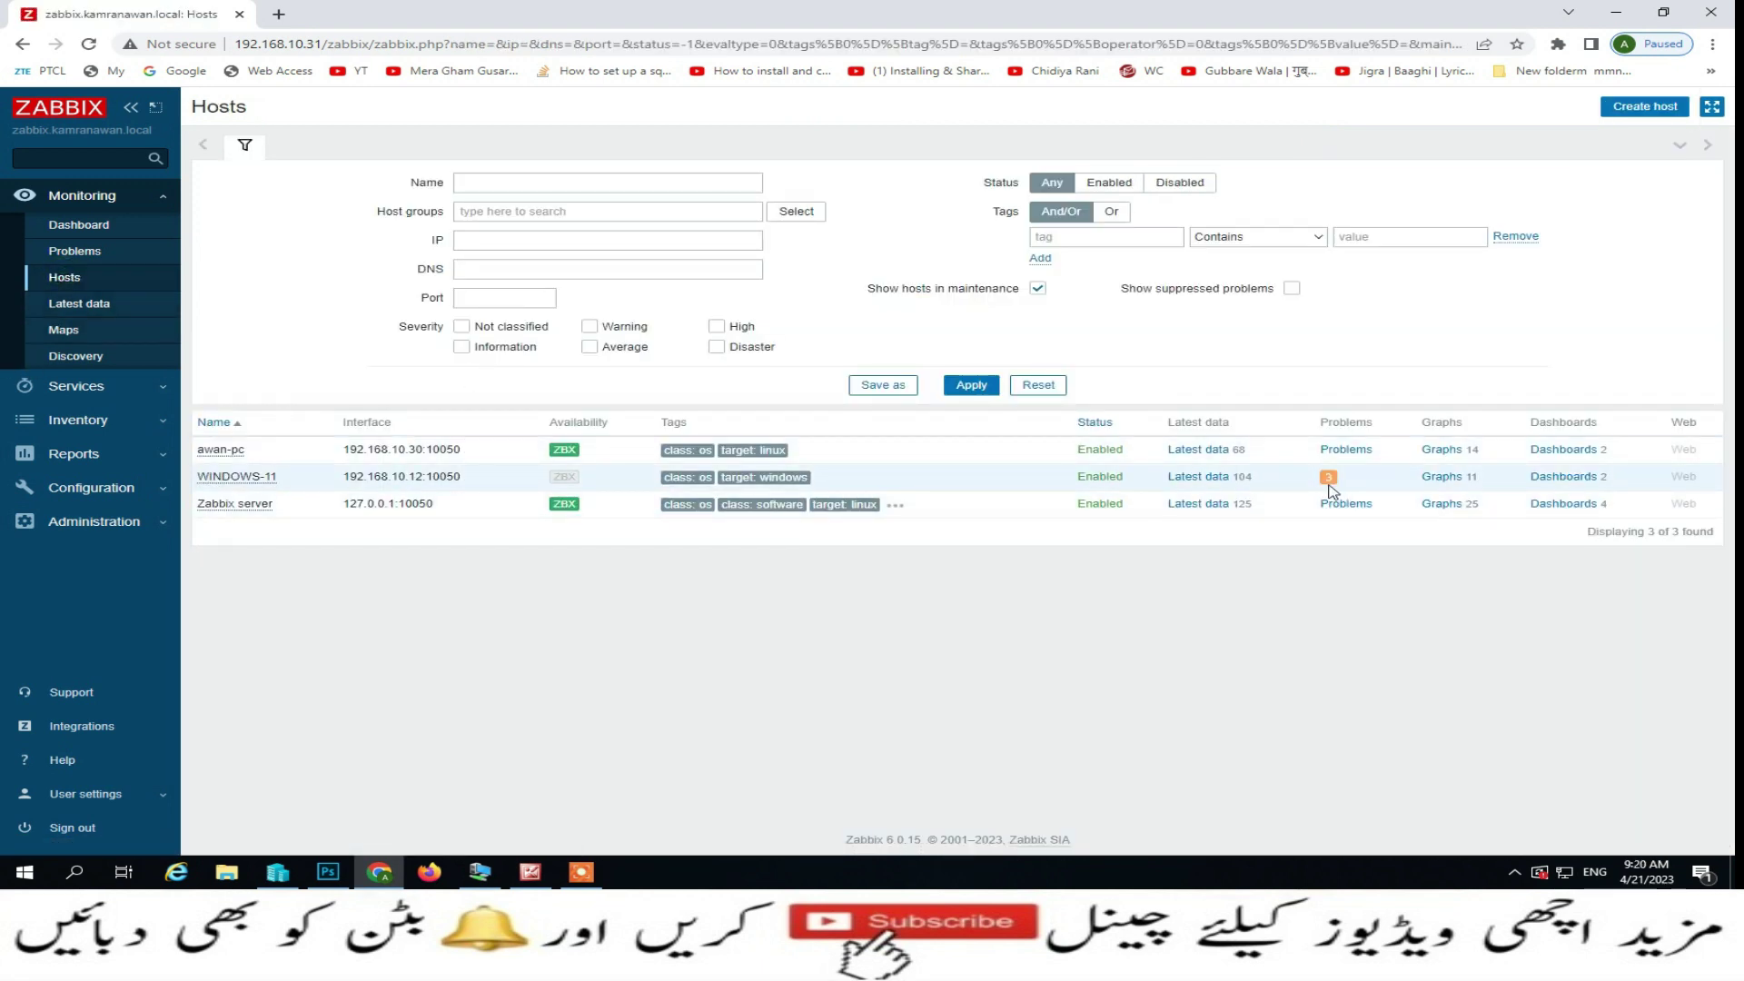
{"action": "left_click", "coordinate": [1327, 480]}
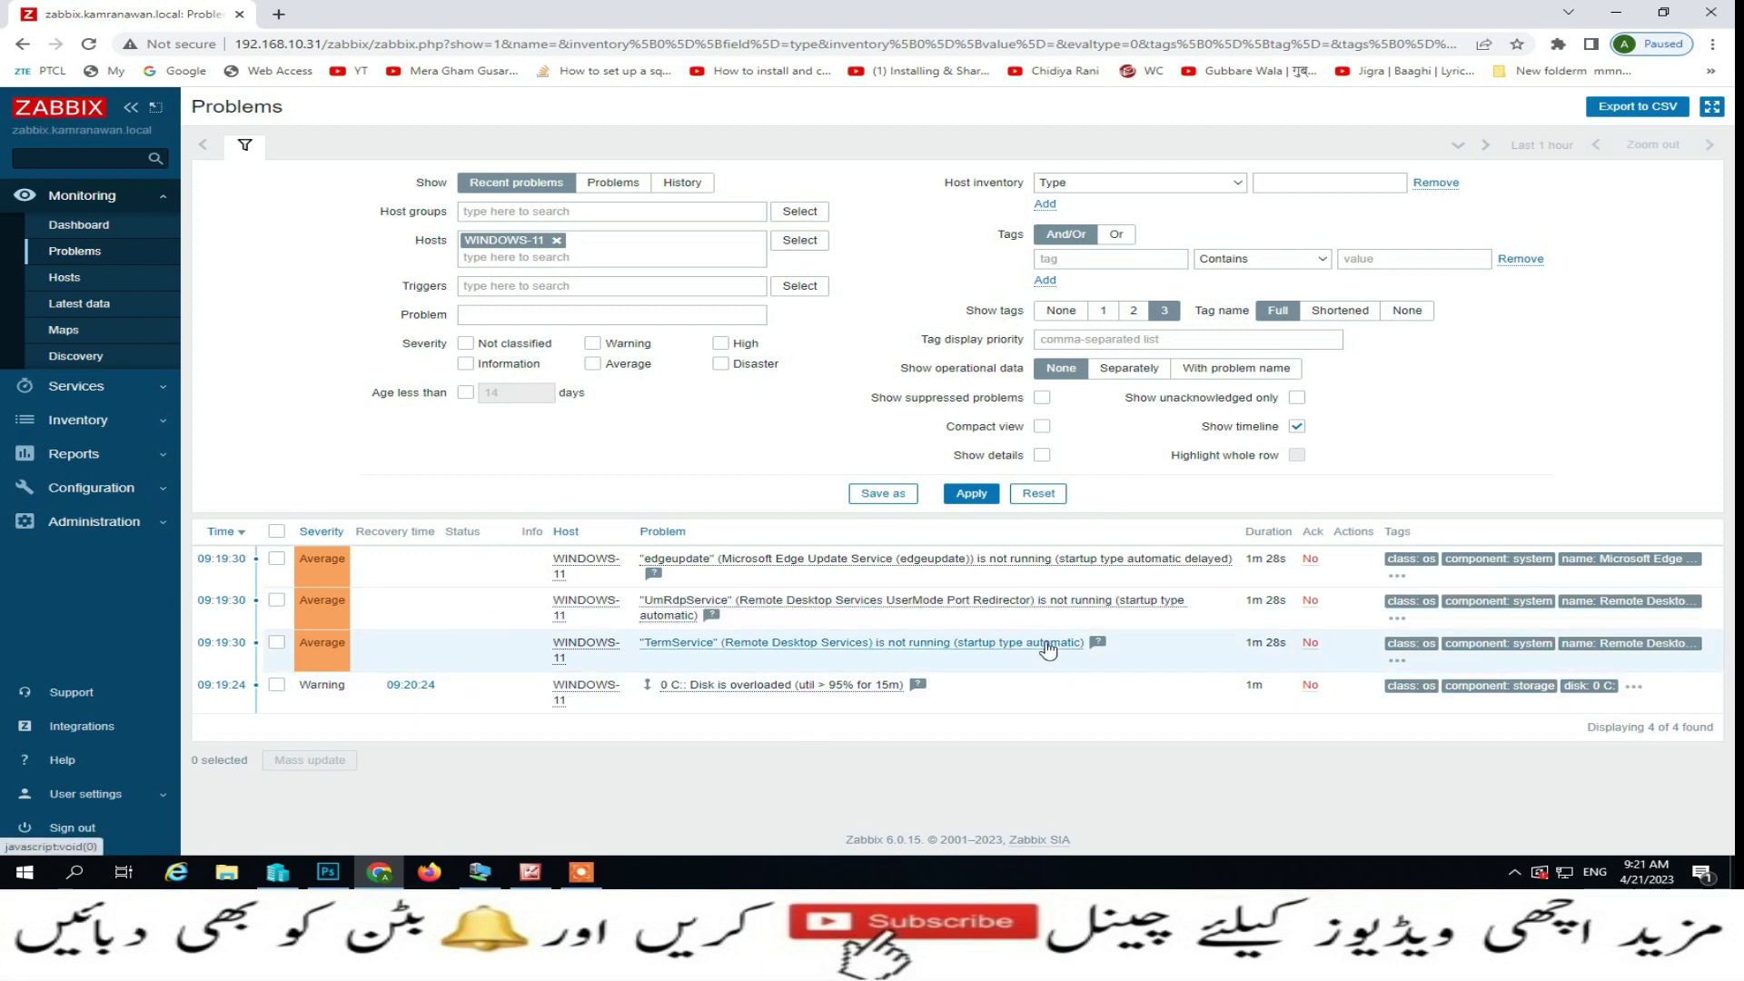
- Switch to the Windows-11 virtual machine, disable Remote Desktop in its system settings, and return to the Zabbix problems list
{"action": "left_click", "coordinate": [479, 872]}
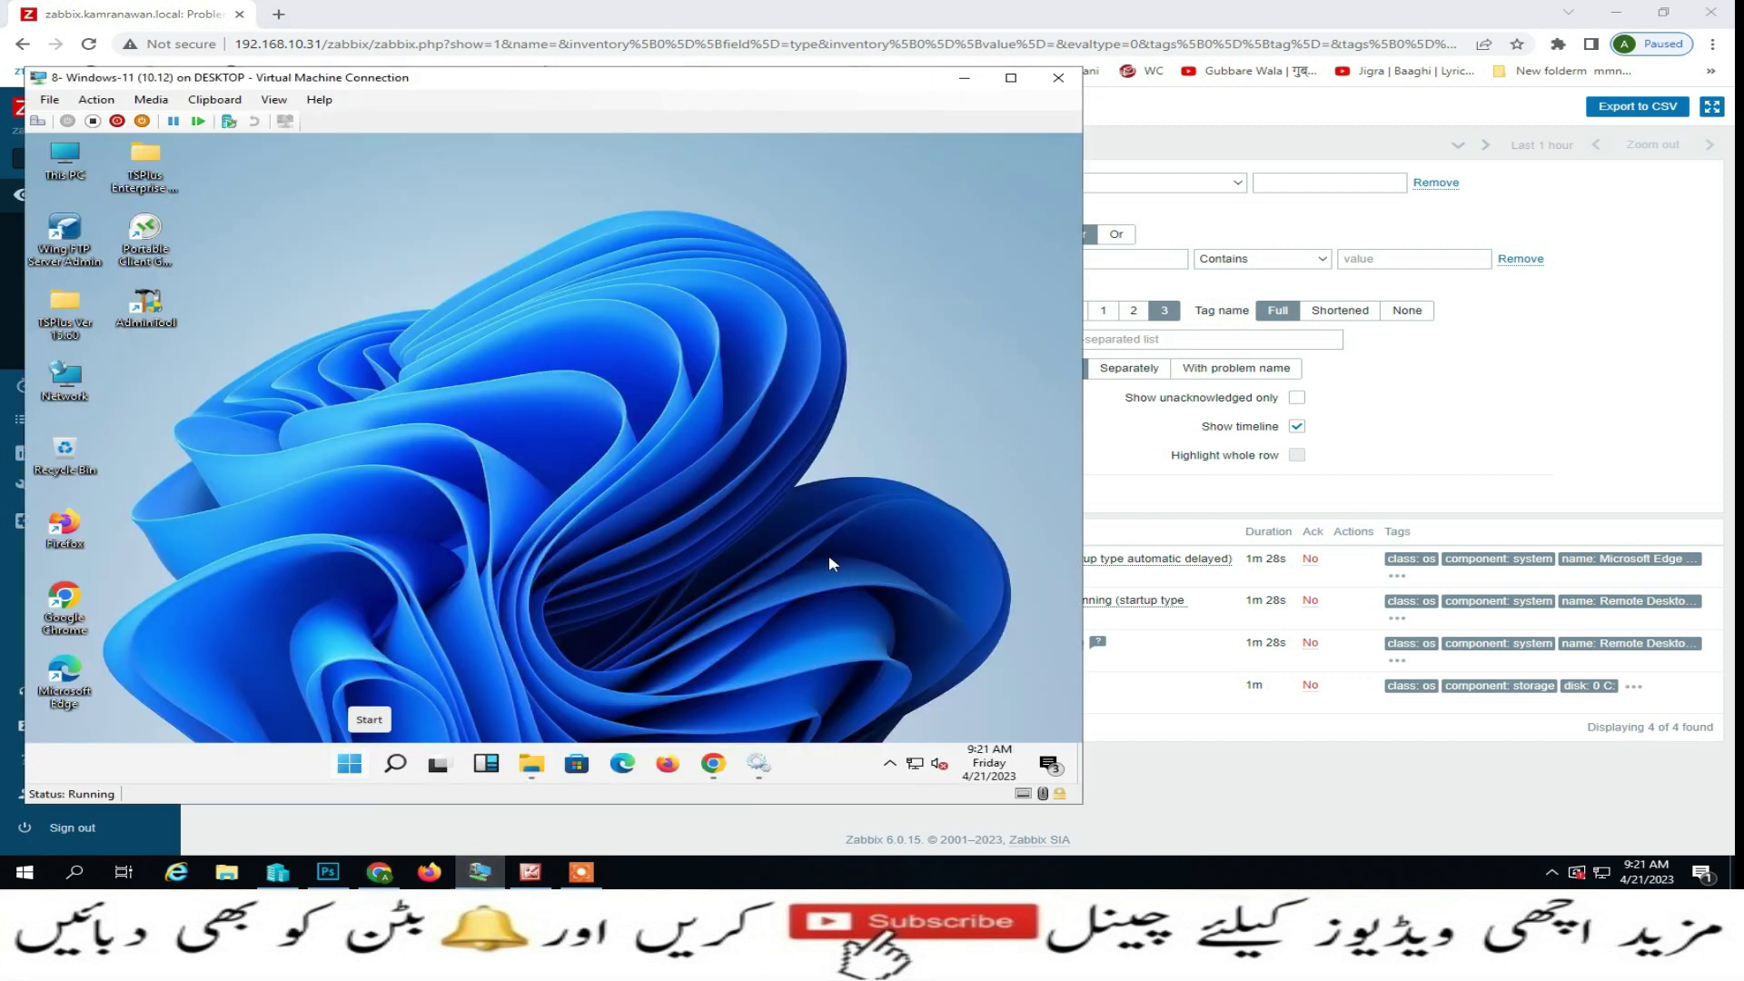
{"action": "right_click", "coordinate": [72, 173]}
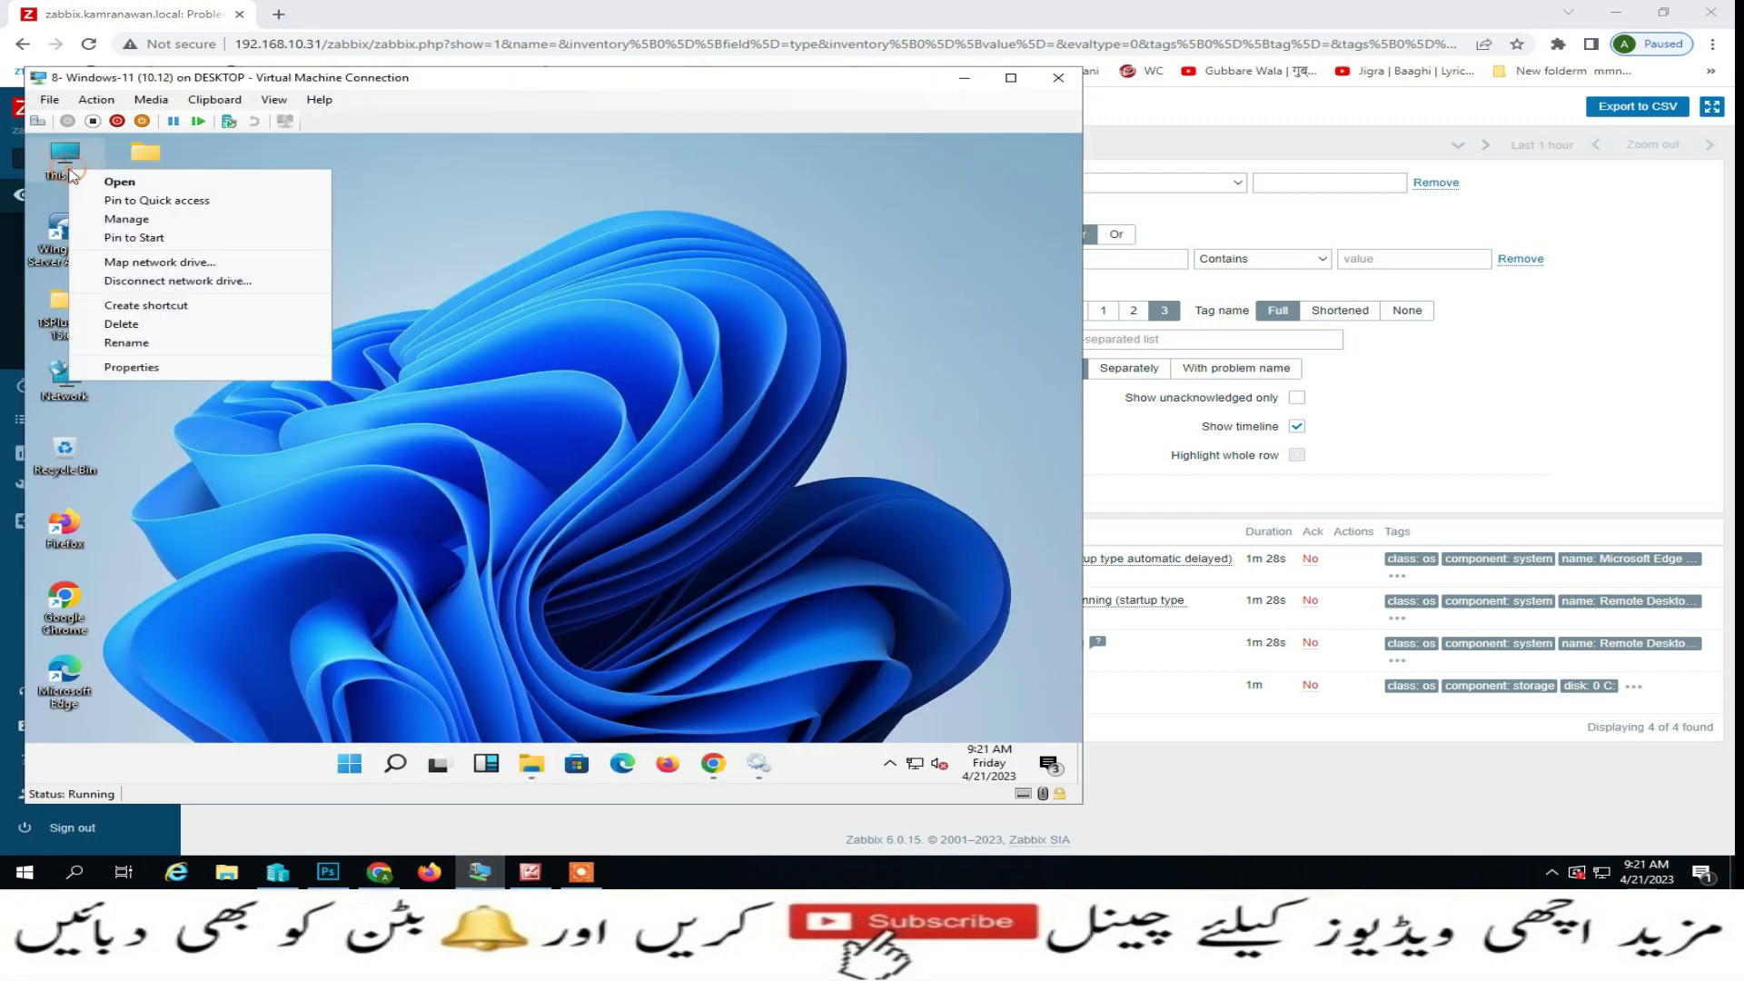
{"action": "left_click", "coordinate": [181, 368]}
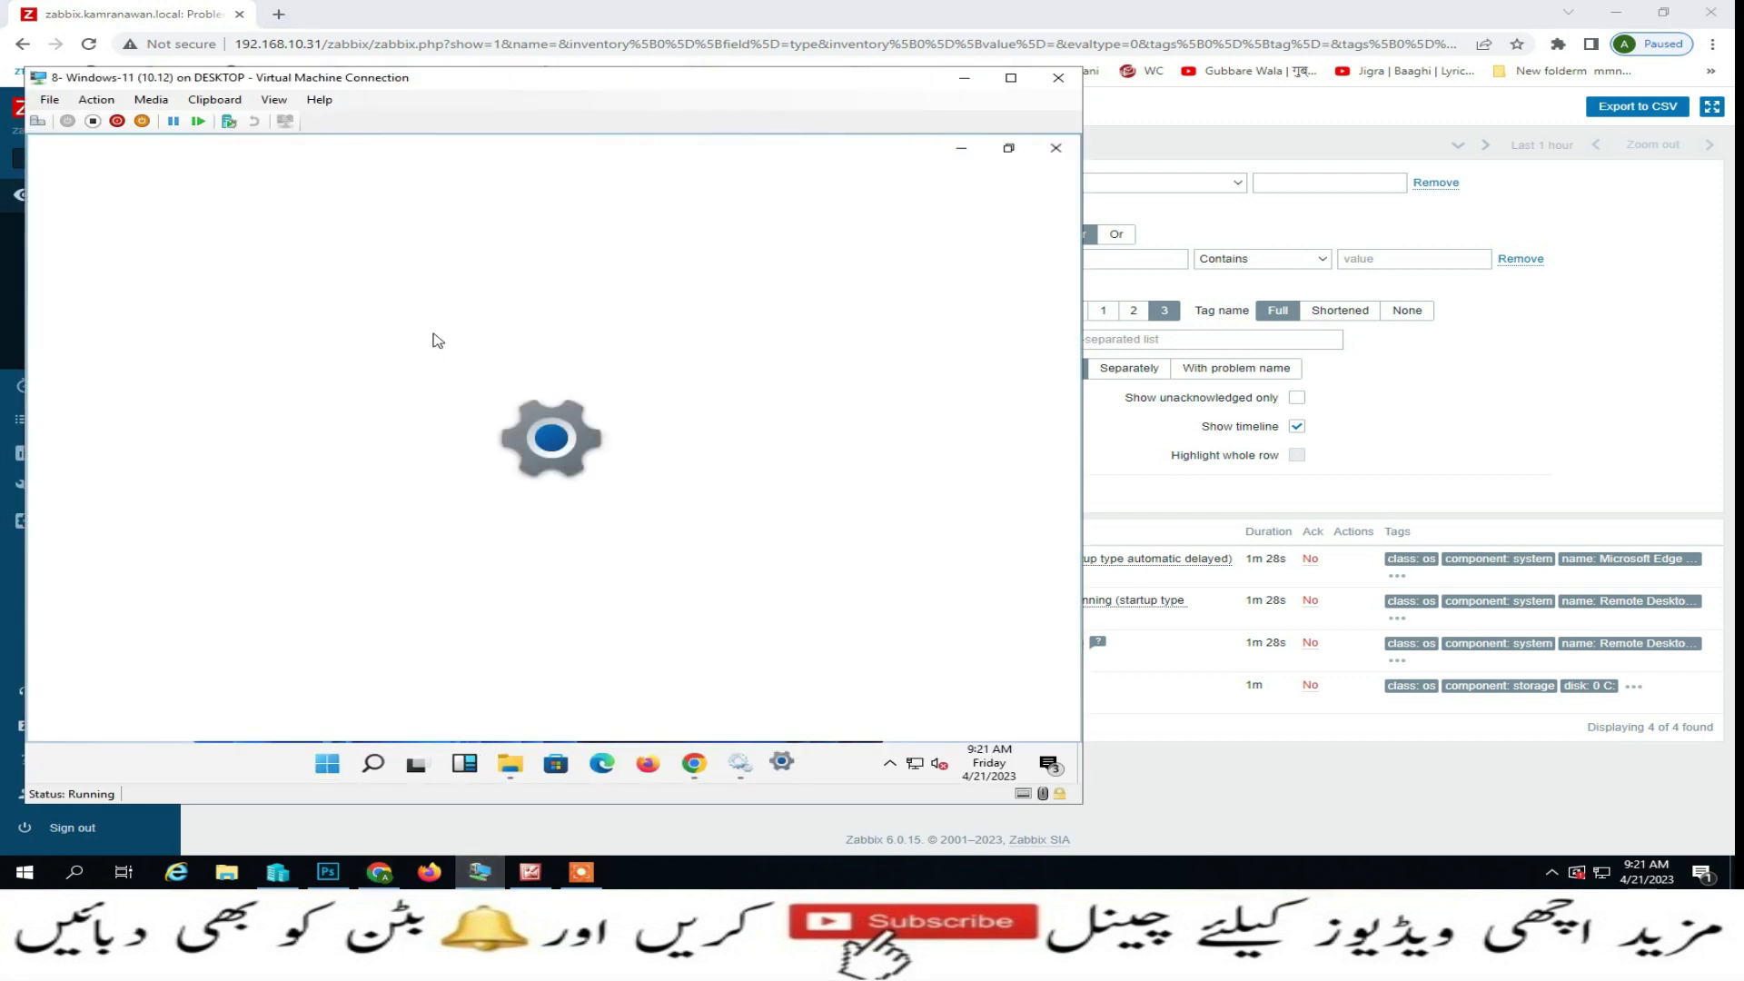
{"action": "scroll", "coordinate": [136, 590], "scroll_direction": "down", "scroll_amount": 3}
{"action": "left_click", "coordinate": [181, 610]}
{"action": "left_click", "coordinate": [402, 350]}
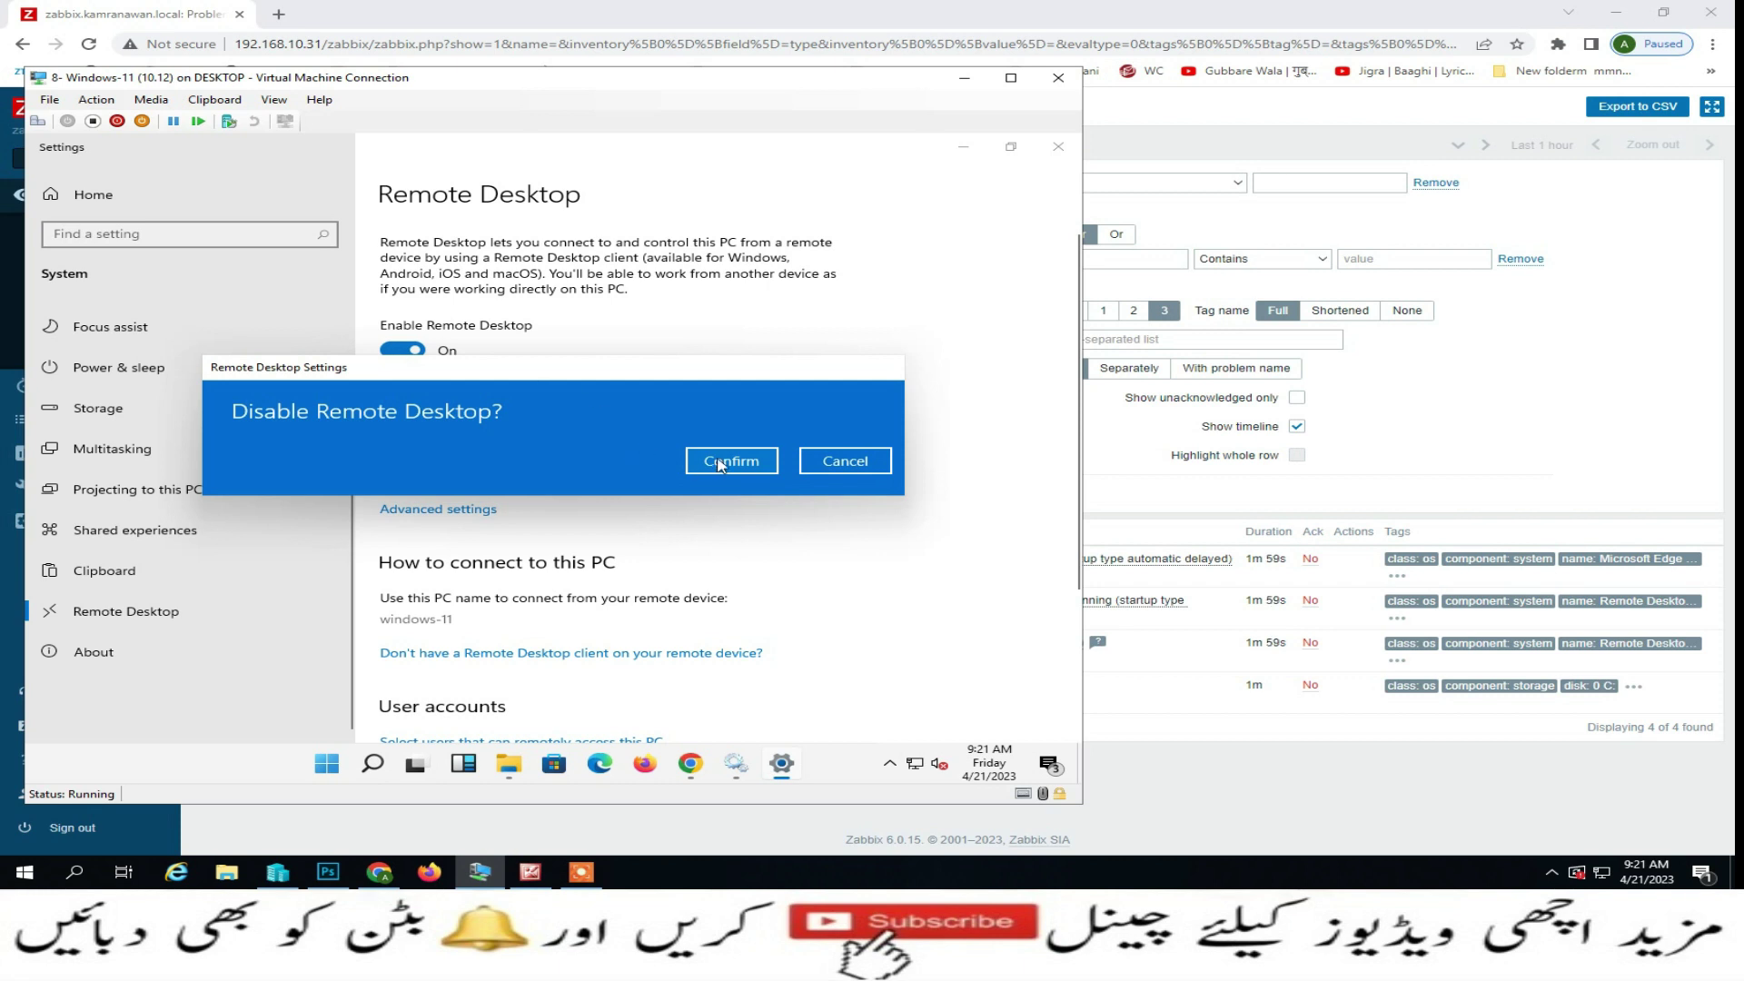
{"action": "left_click", "coordinate": [719, 463]}
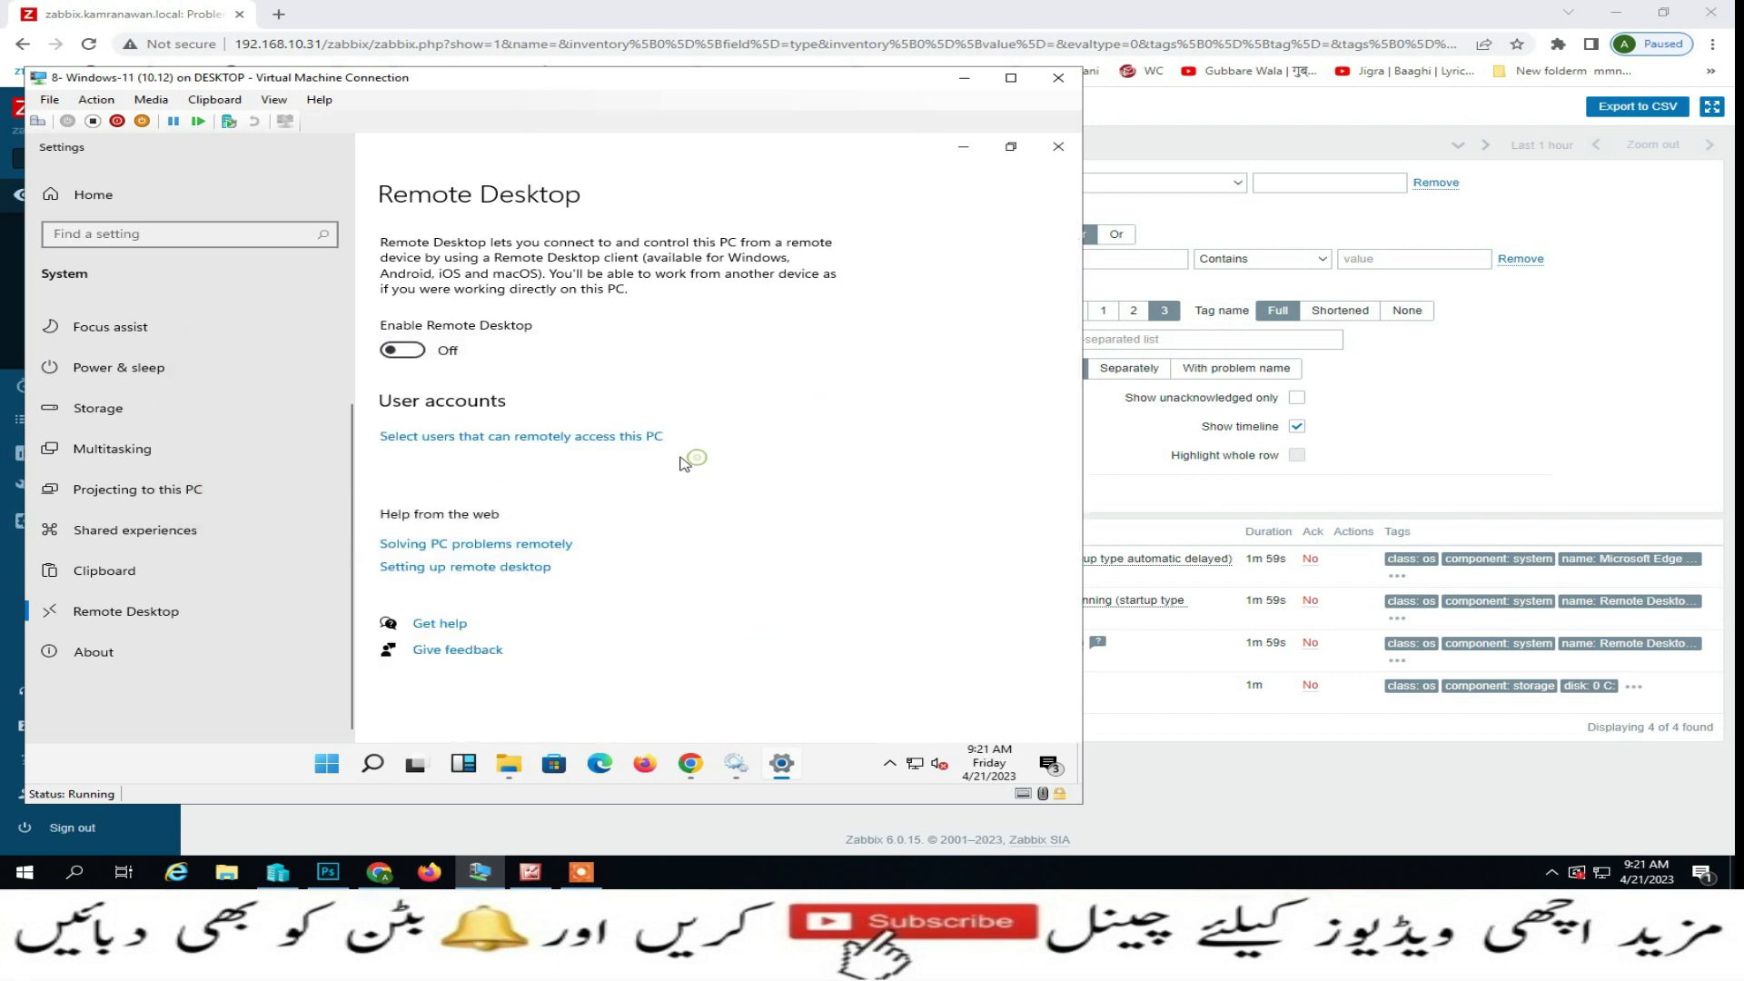
{"action": "left_click", "coordinate": [1059, 147]}
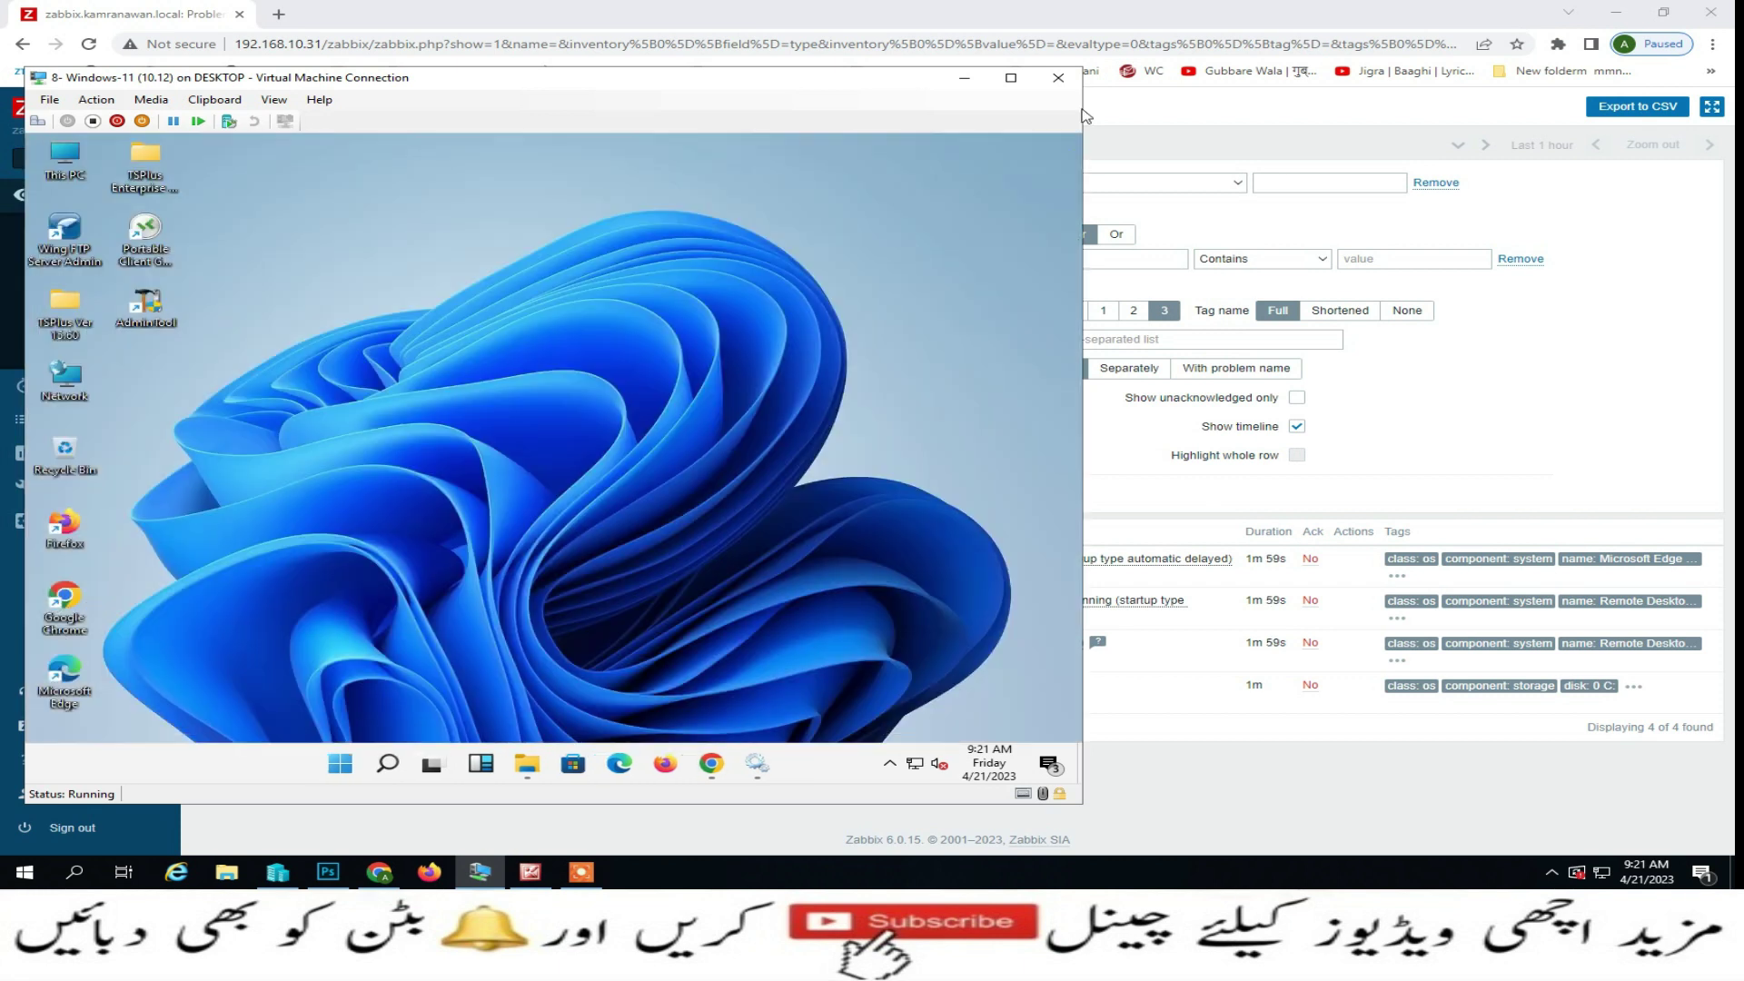
{"action": "left_click", "coordinate": [967, 78]}
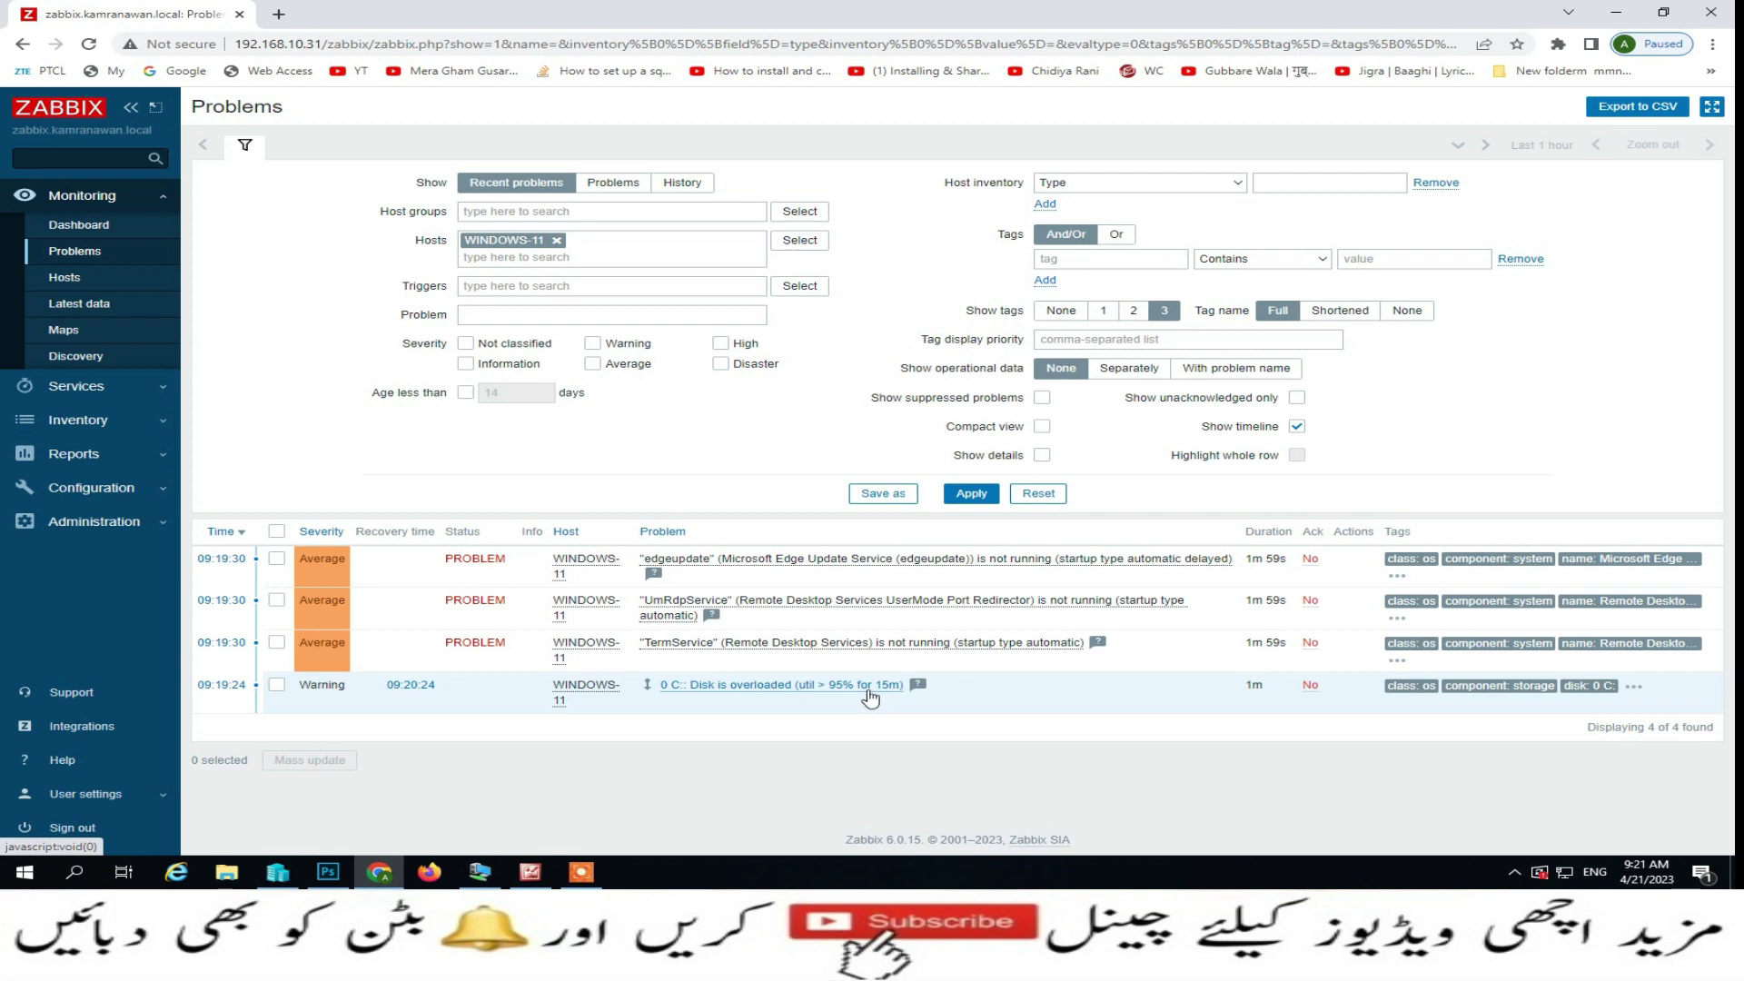
- Check the space on Local Disk (C:) in the Windows-11 virtual machine, and return to the Zabbix problems list
{"action": "left_click", "coordinate": [479, 872]}
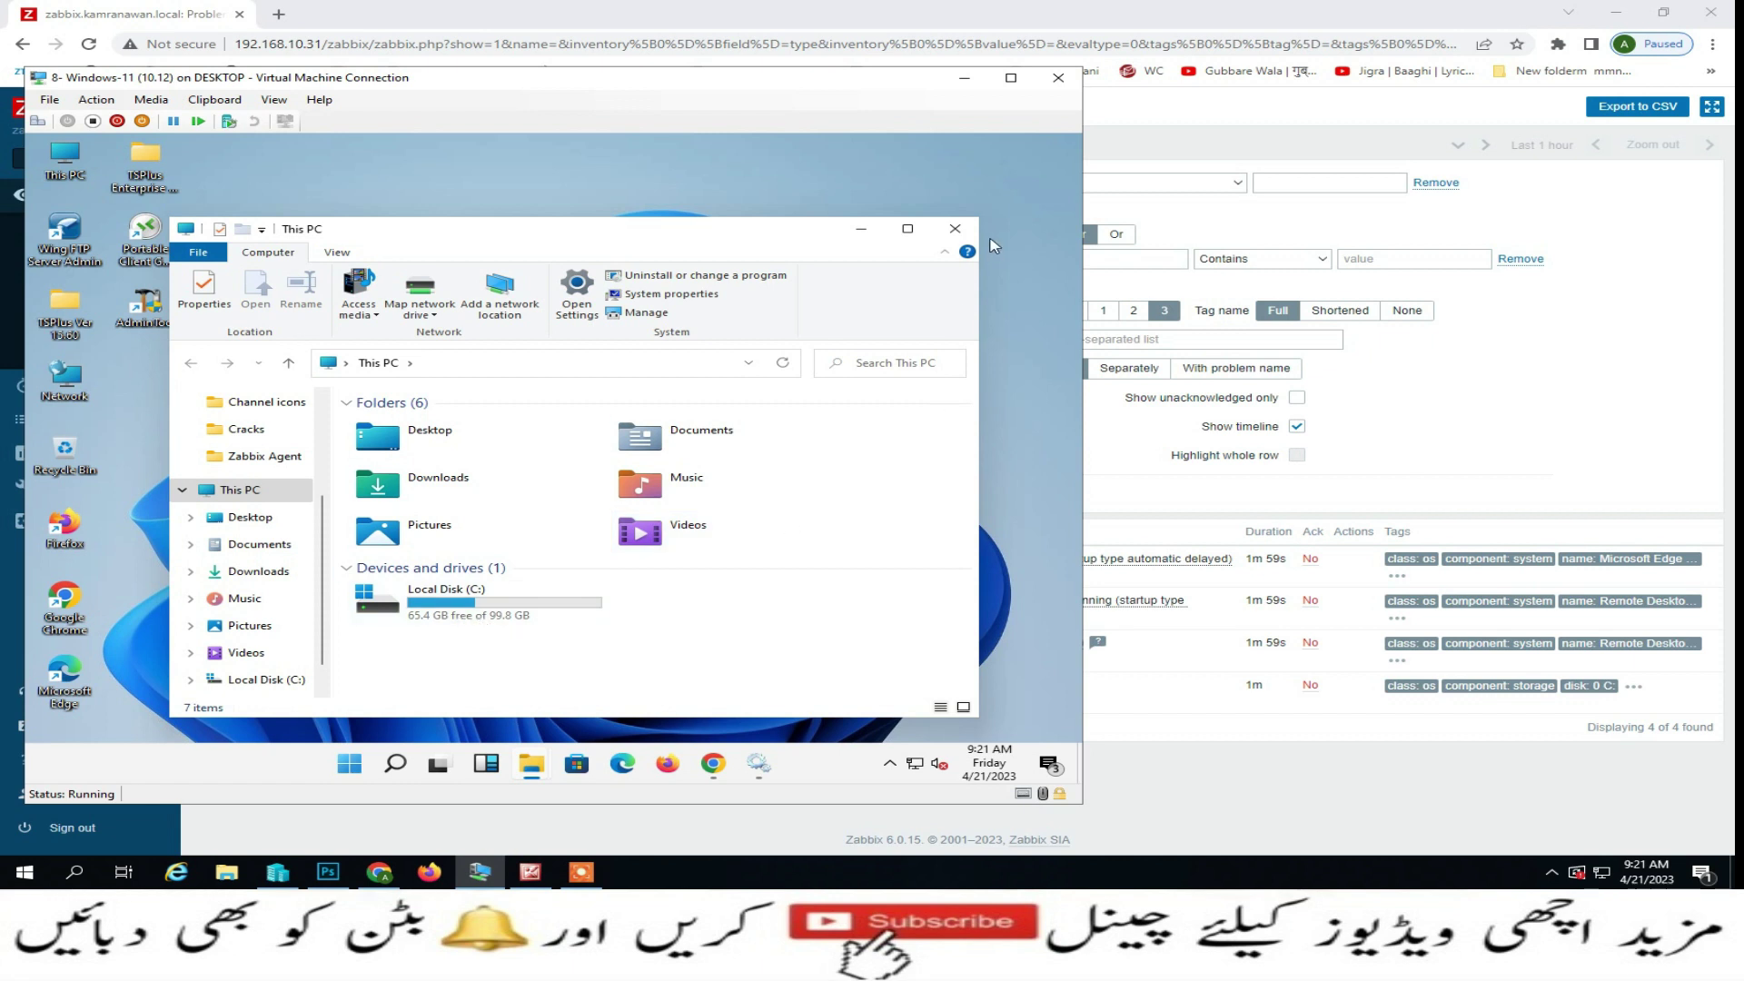
{"action": "left_click", "coordinate": [955, 228]}
{"action": "left_click", "coordinate": [964, 80]}
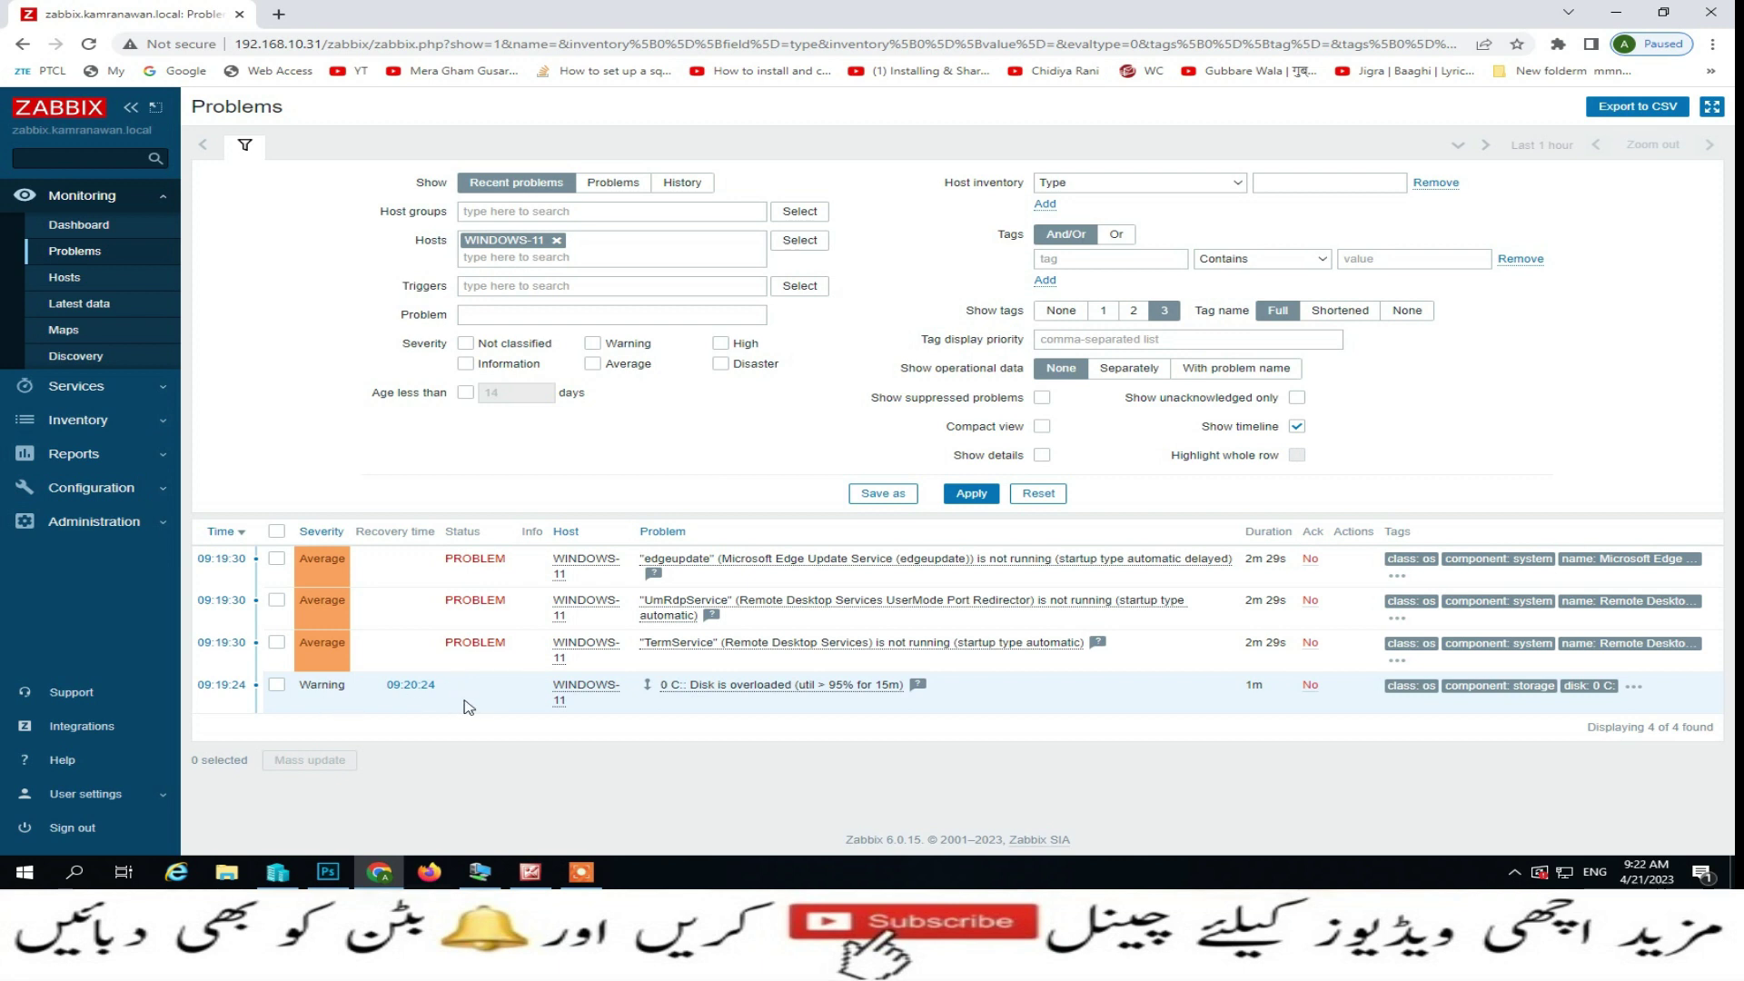
- Mass update the three Average-severity service problems of WINDOWS-11 with the message "update", and reapply the problem filter
{"action": "left_click", "coordinate": [275, 559]}
{"action": "left_click", "coordinate": [276, 602]}
{"action": "left_click", "coordinate": [276, 643]}
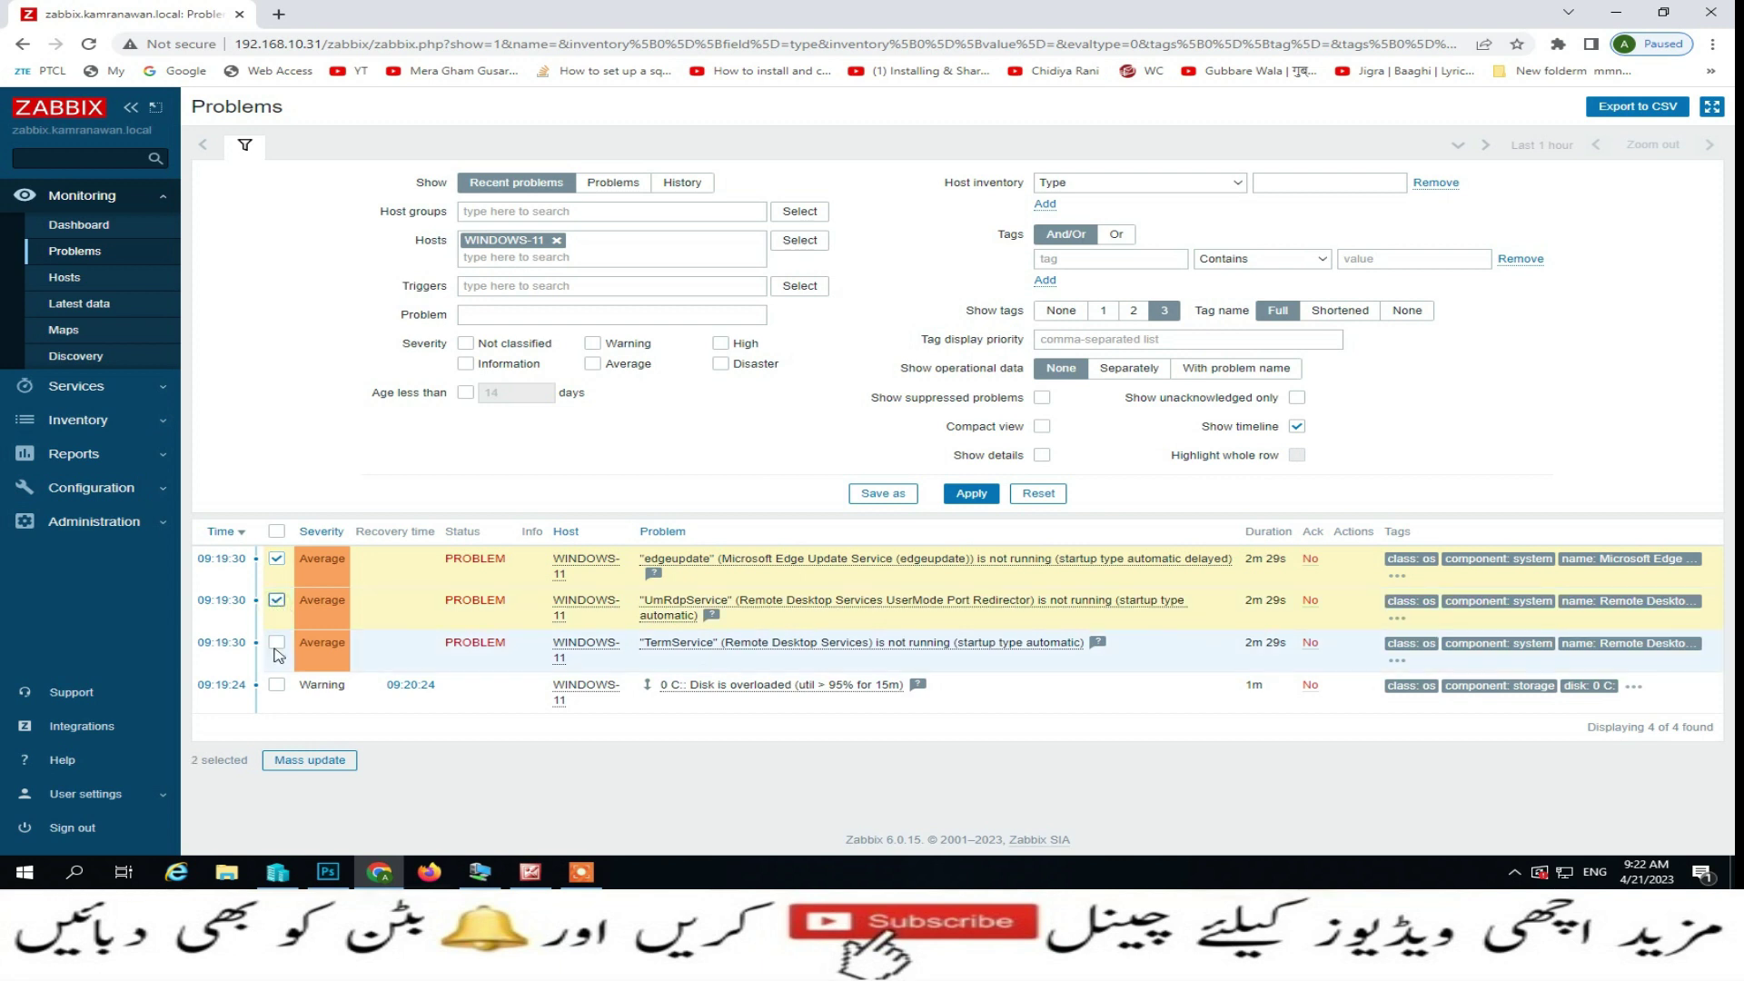
{"action": "left_click", "coordinate": [305, 767]}
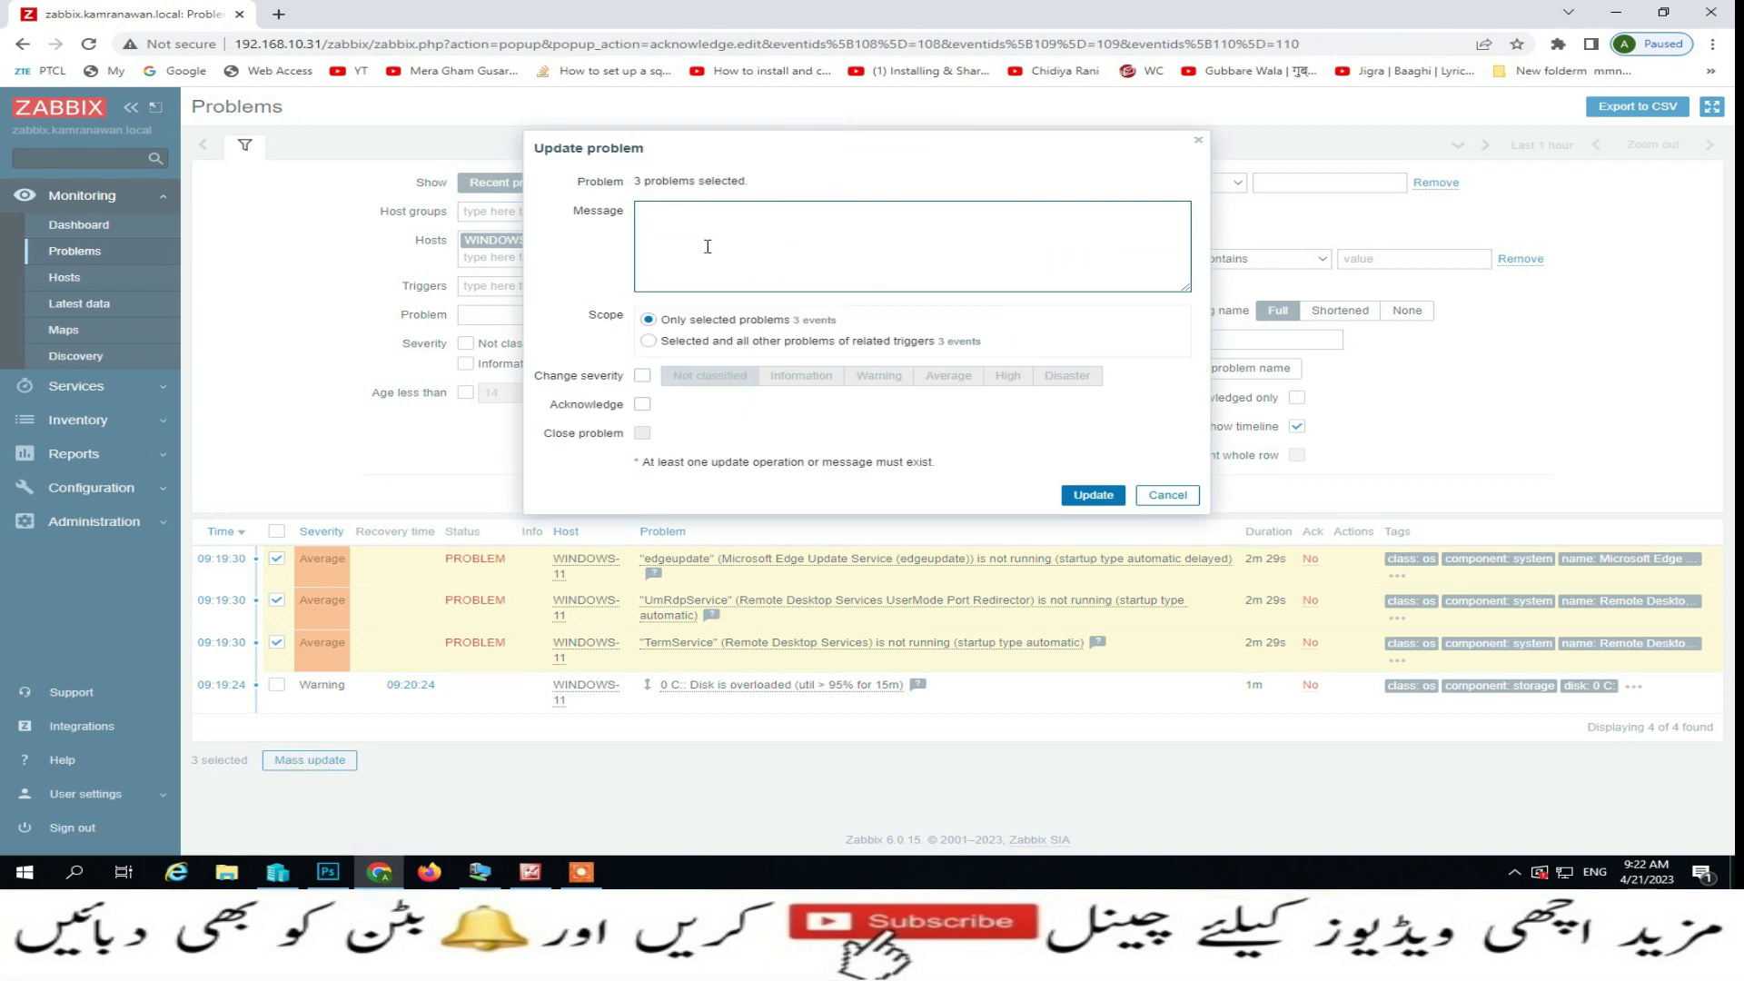
{"action": "type", "text": "update"}
{"action": "left_click", "coordinate": [1093, 495]}
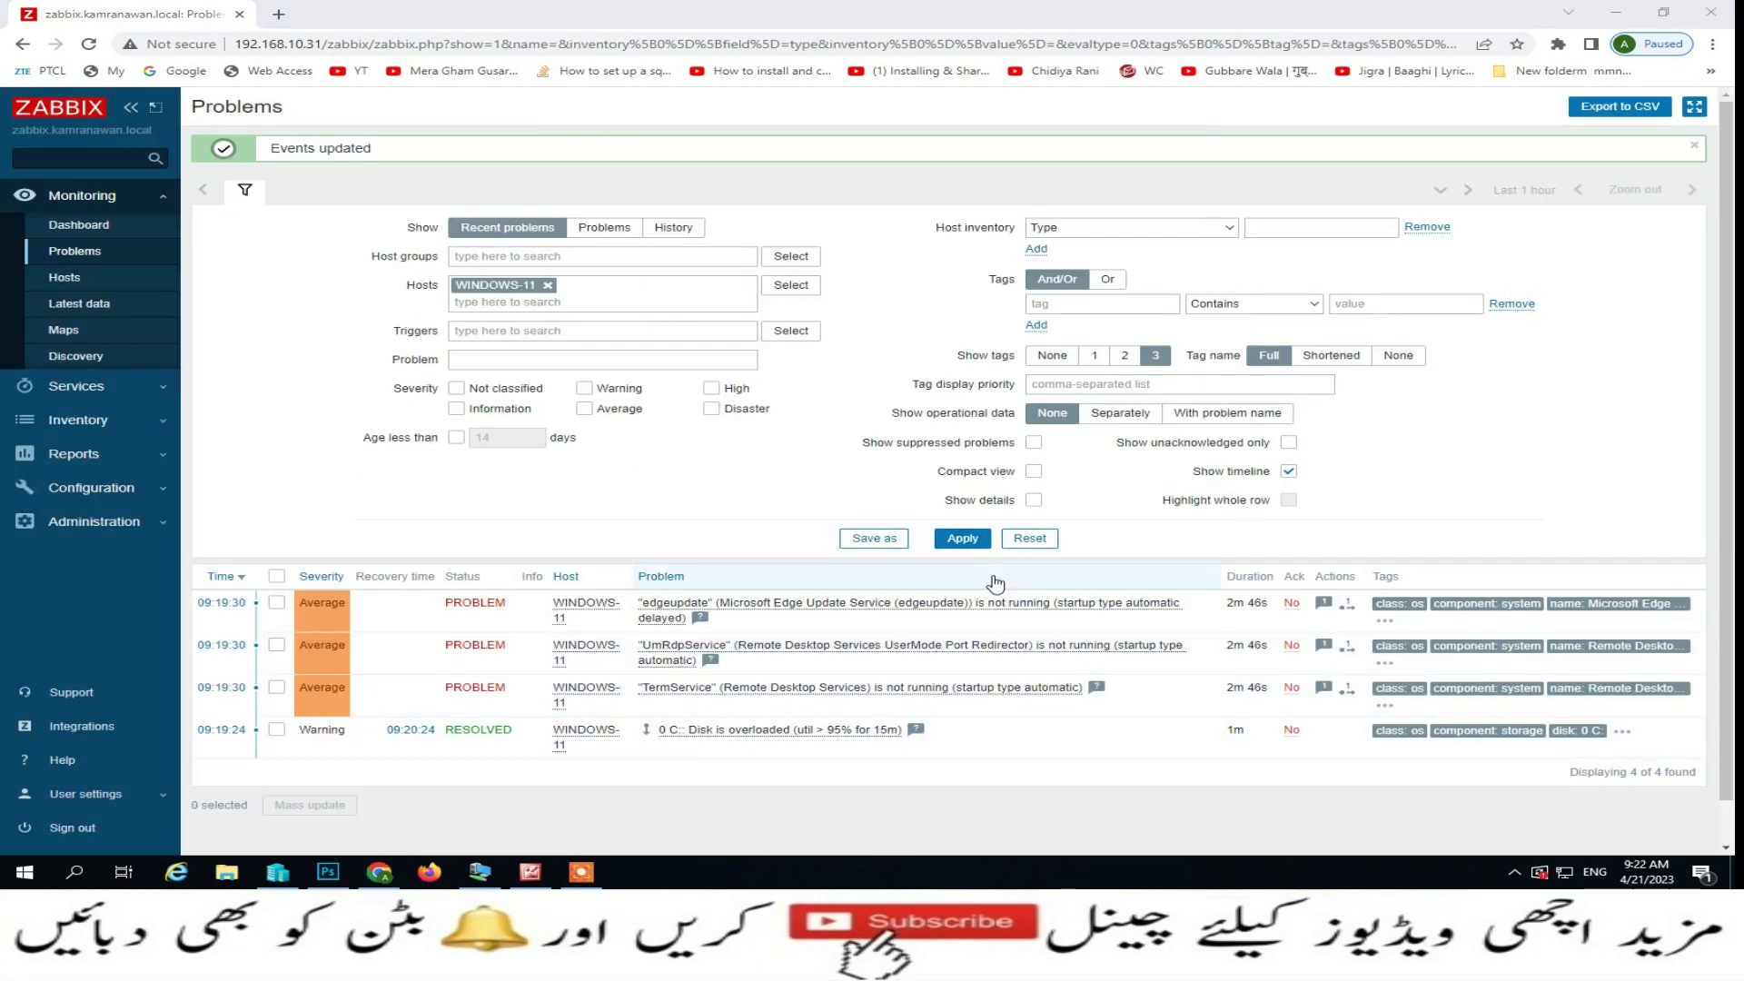
{"action": "left_click", "coordinate": [966, 538]}
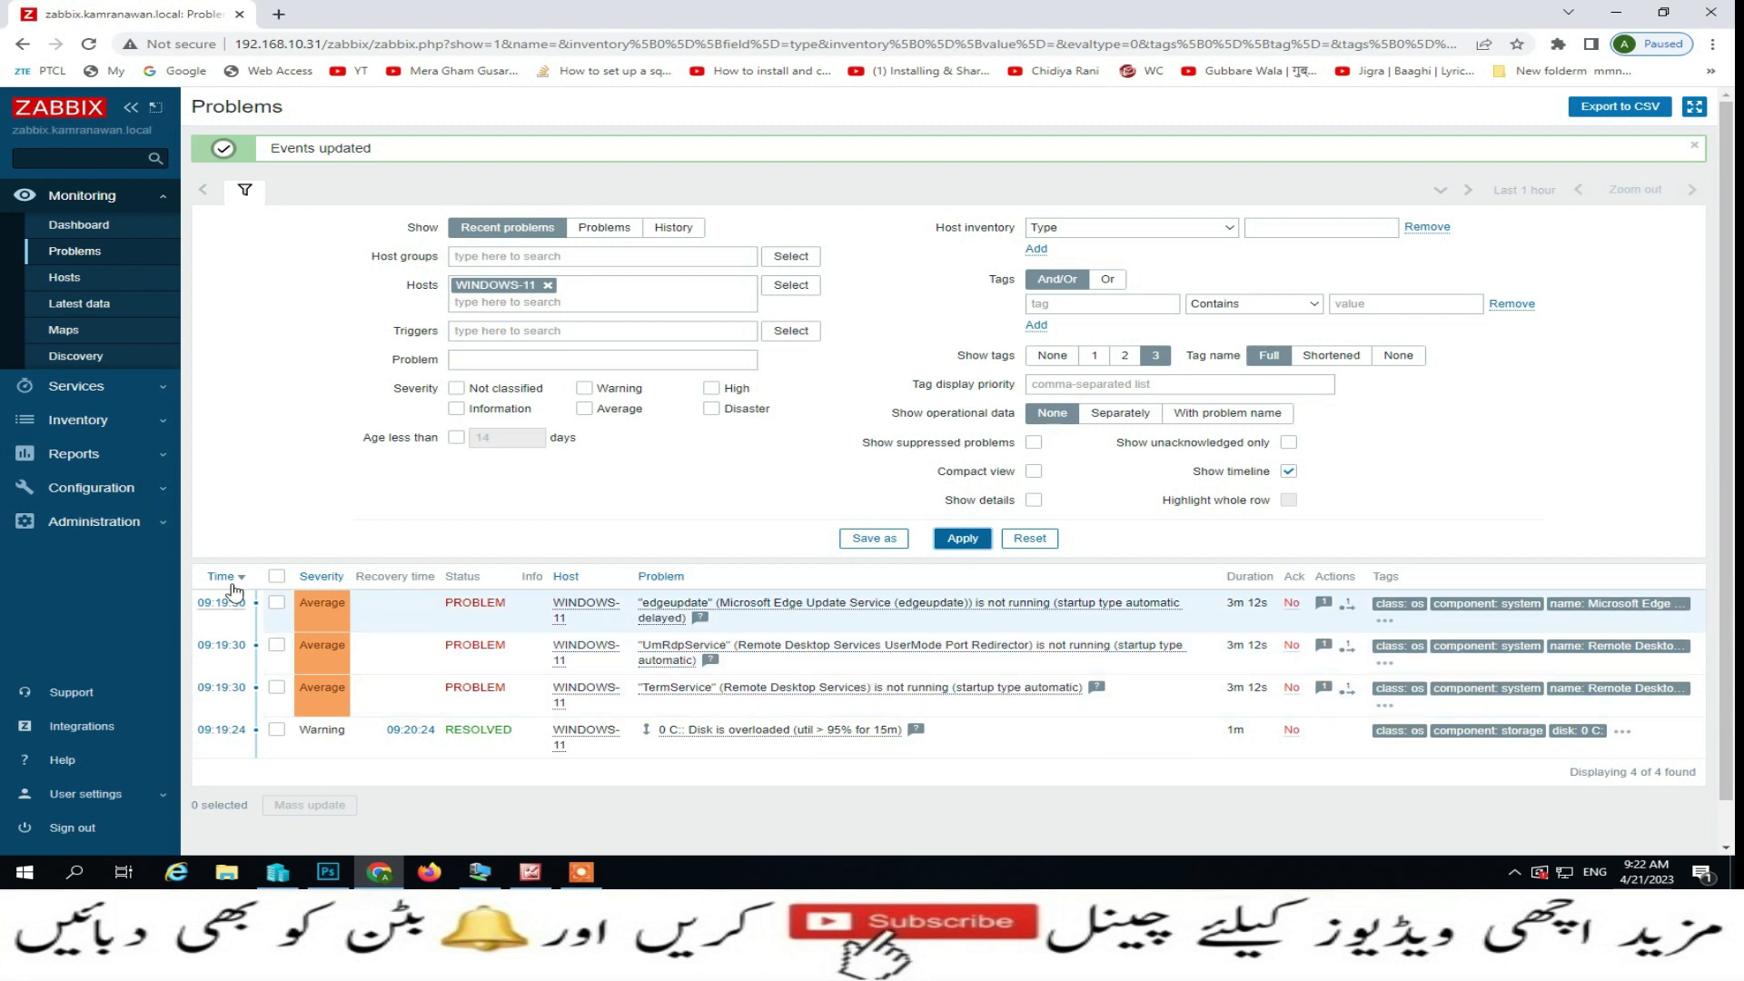
- Go back to the monitored hosts and open the global dashboard to review the current problems
{"action": "left_click", "coordinate": [22, 45]}
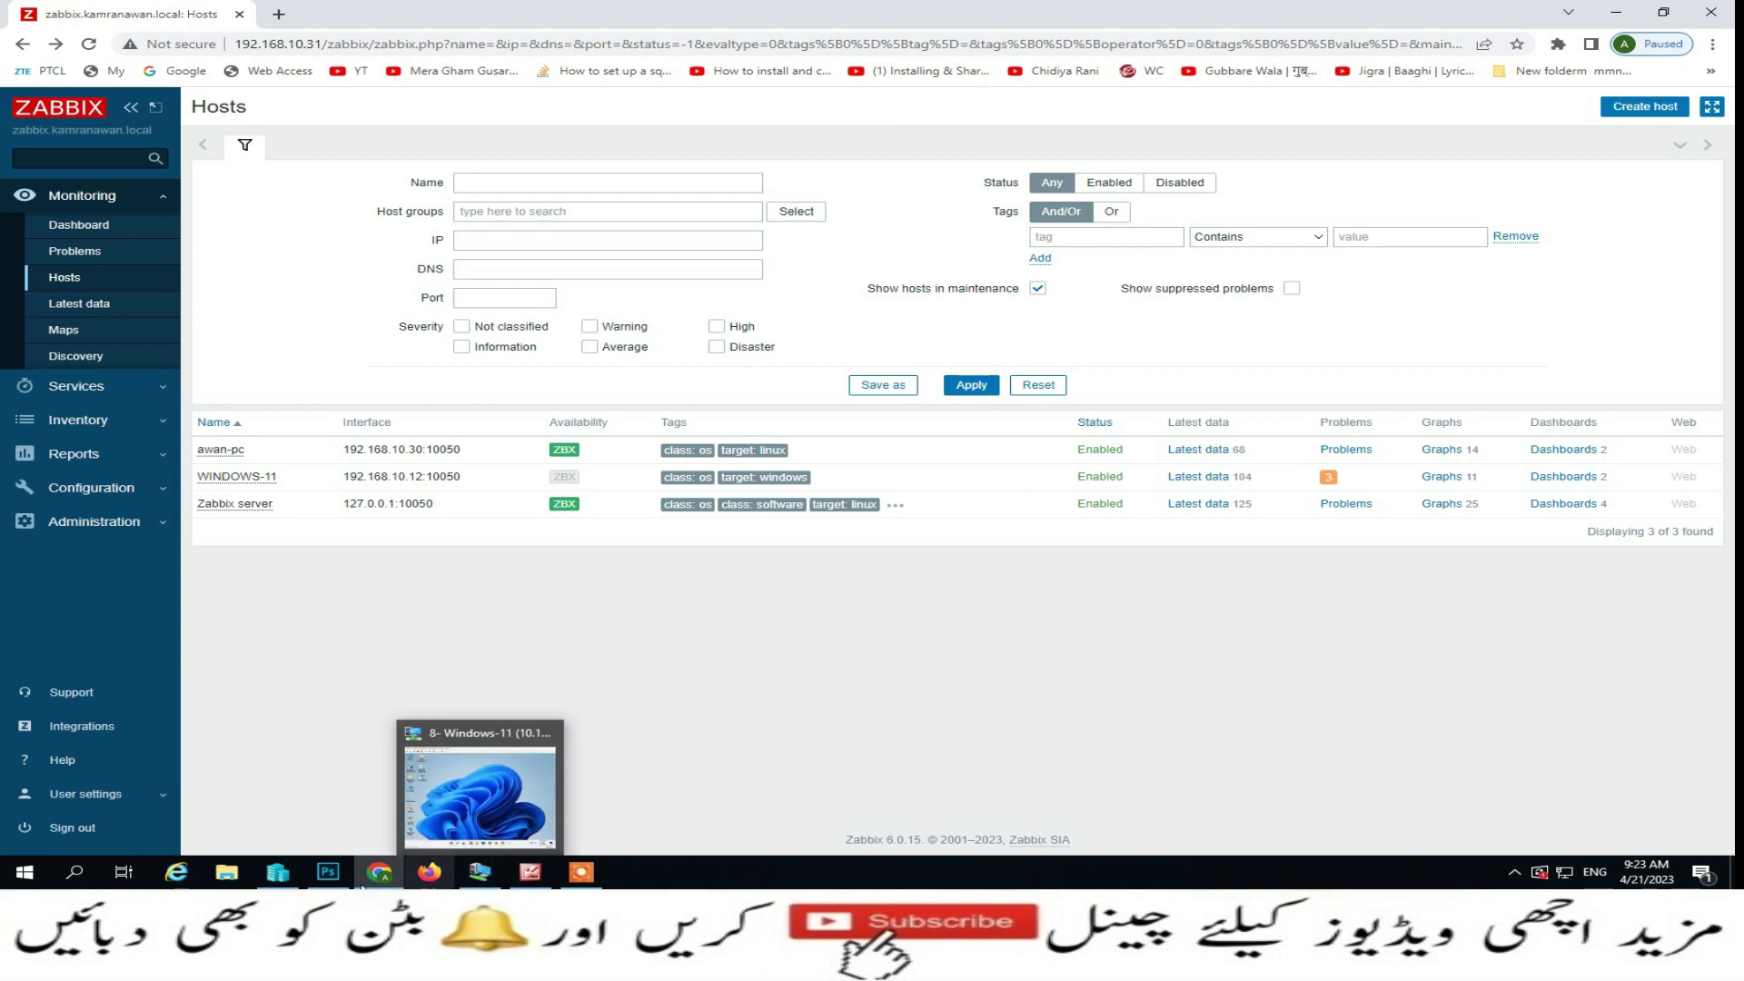
{"action": "left_click", "coordinate": [283, 888]}
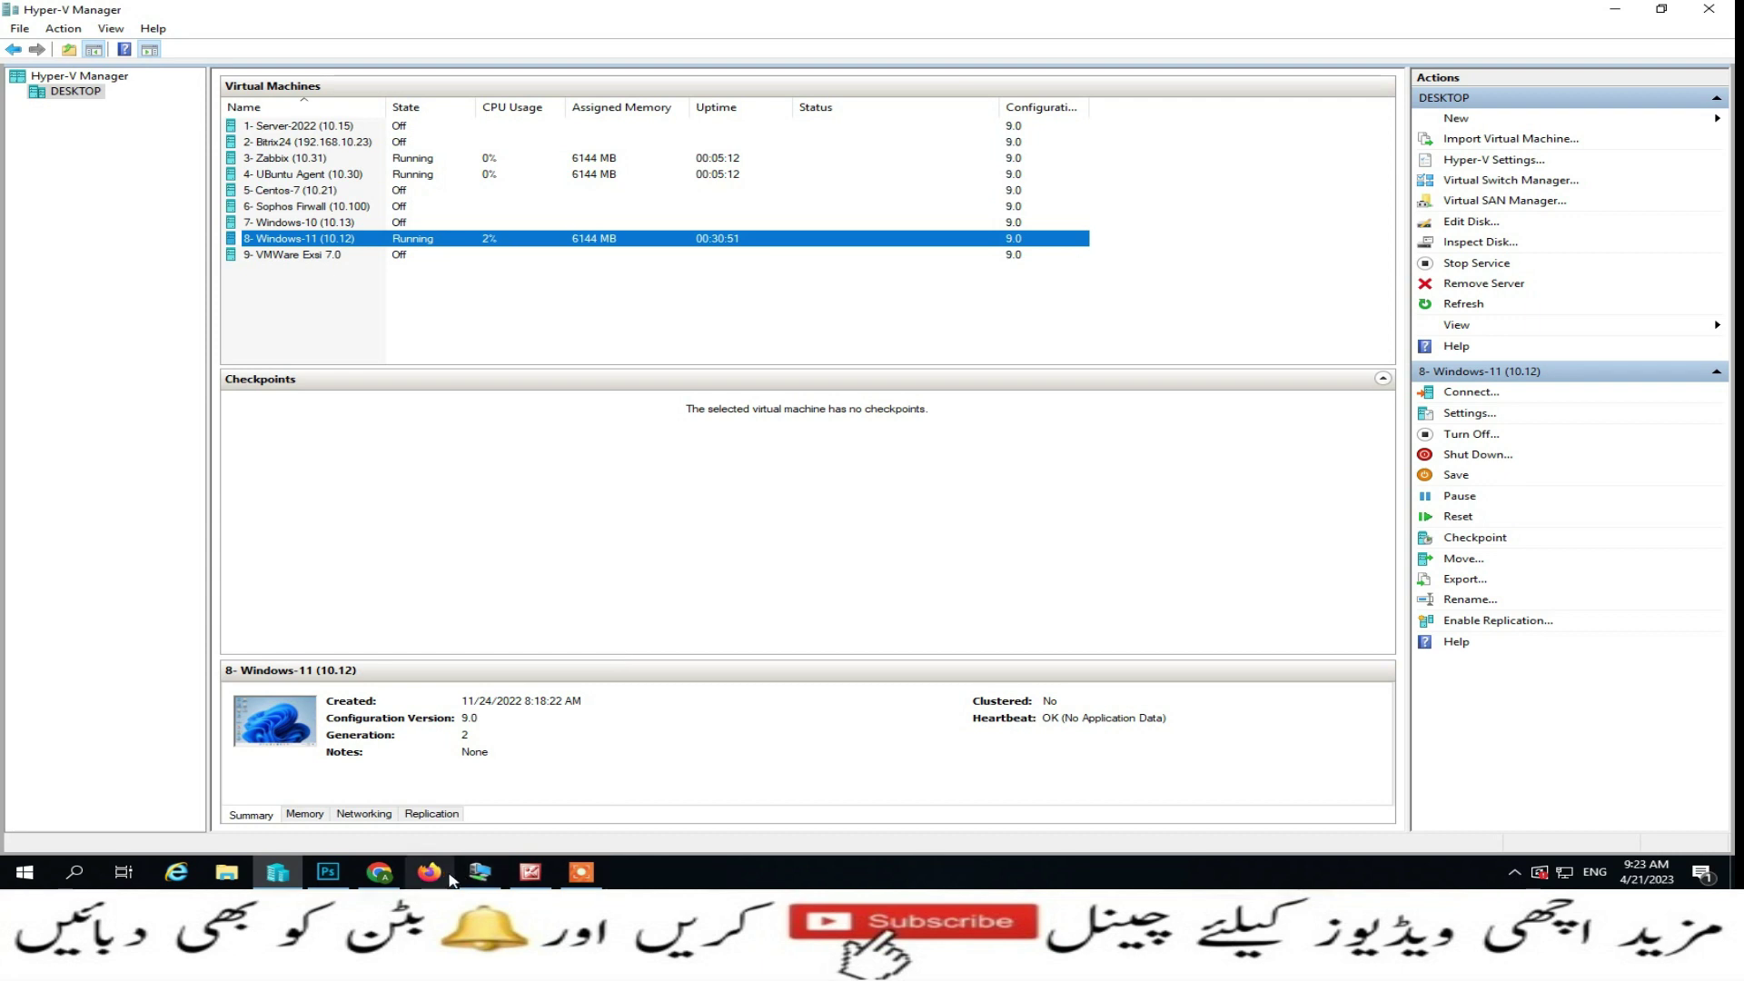
{"action": "left_click", "coordinate": [379, 877]}
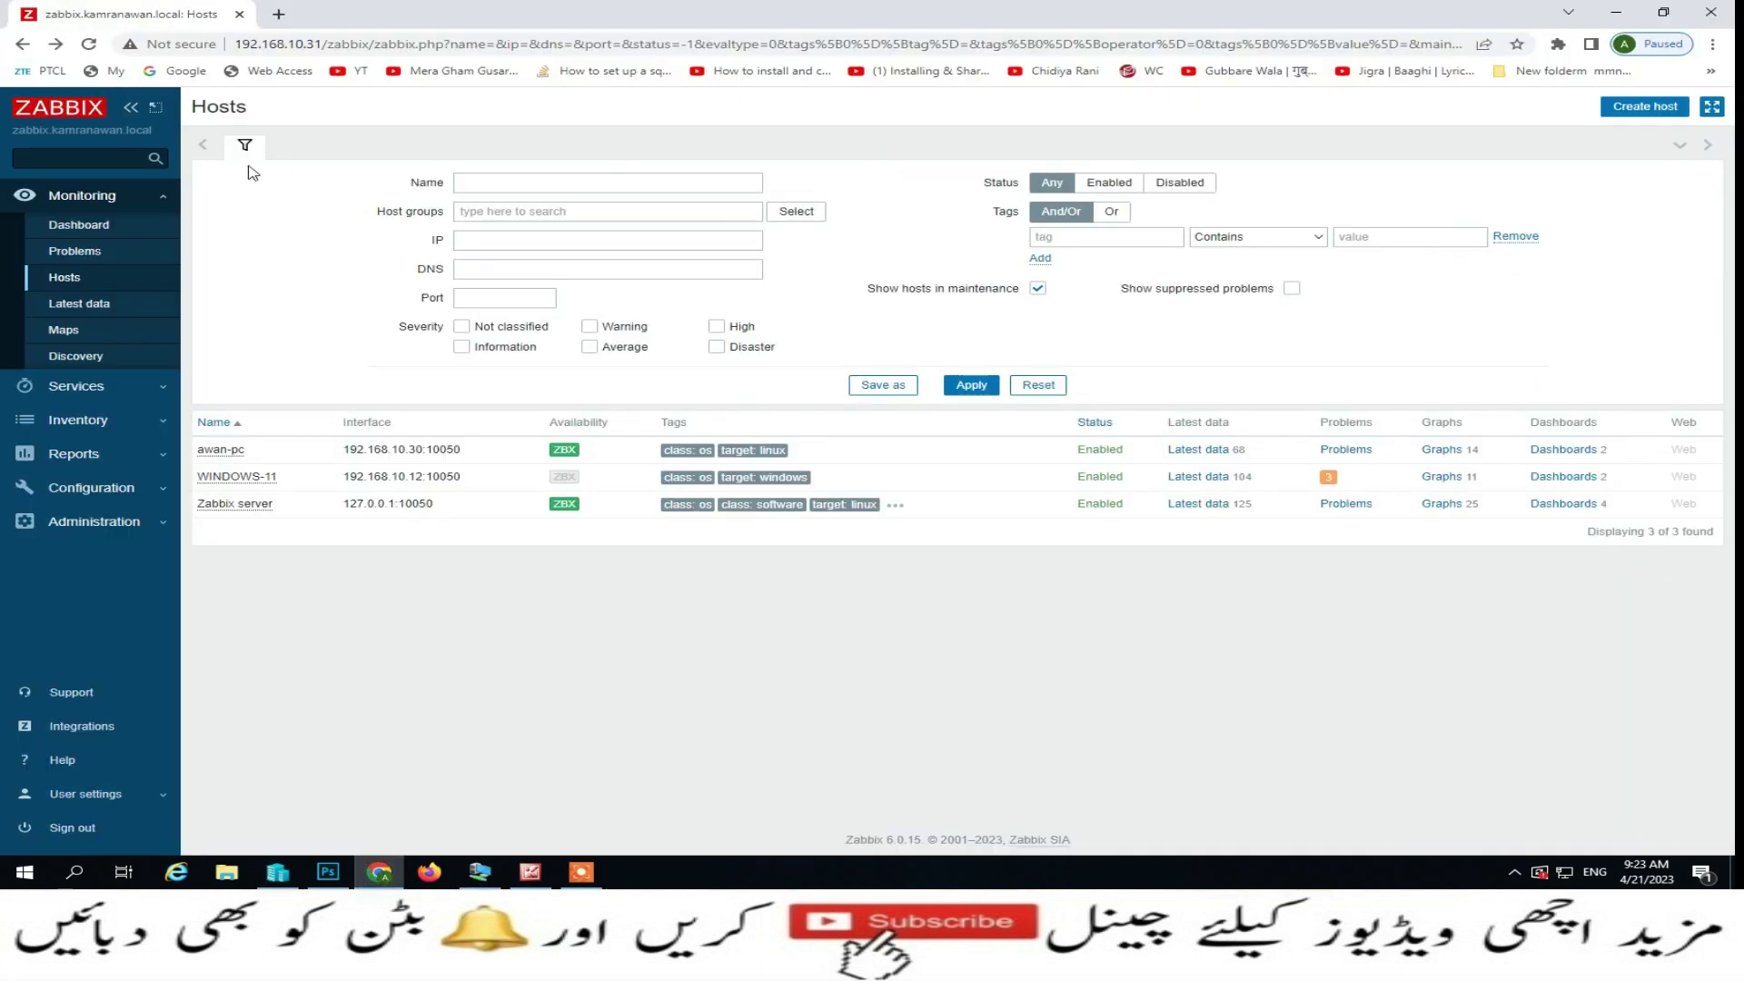
{"action": "left_click", "coordinate": [80, 227]}
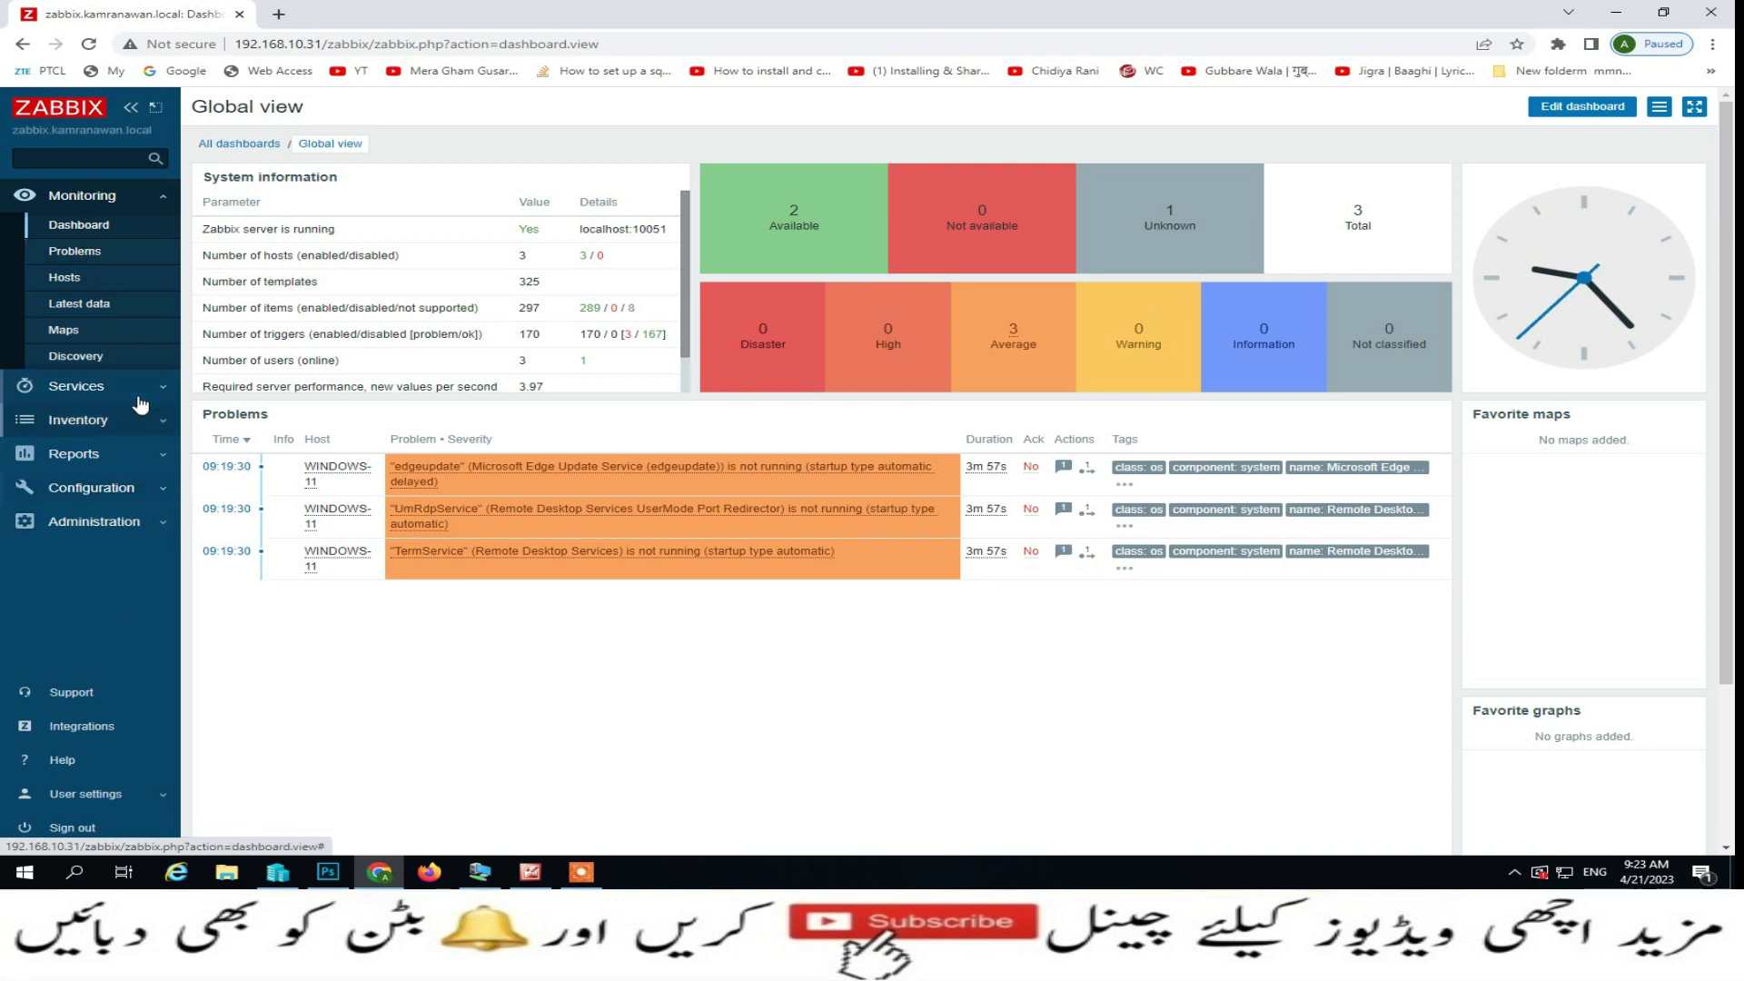
- Look at the virtual machines in Hyper-V Manager, and open the Zabbix host configuration list to check each host's availability
{"action": "left_click", "coordinate": [278, 872]}
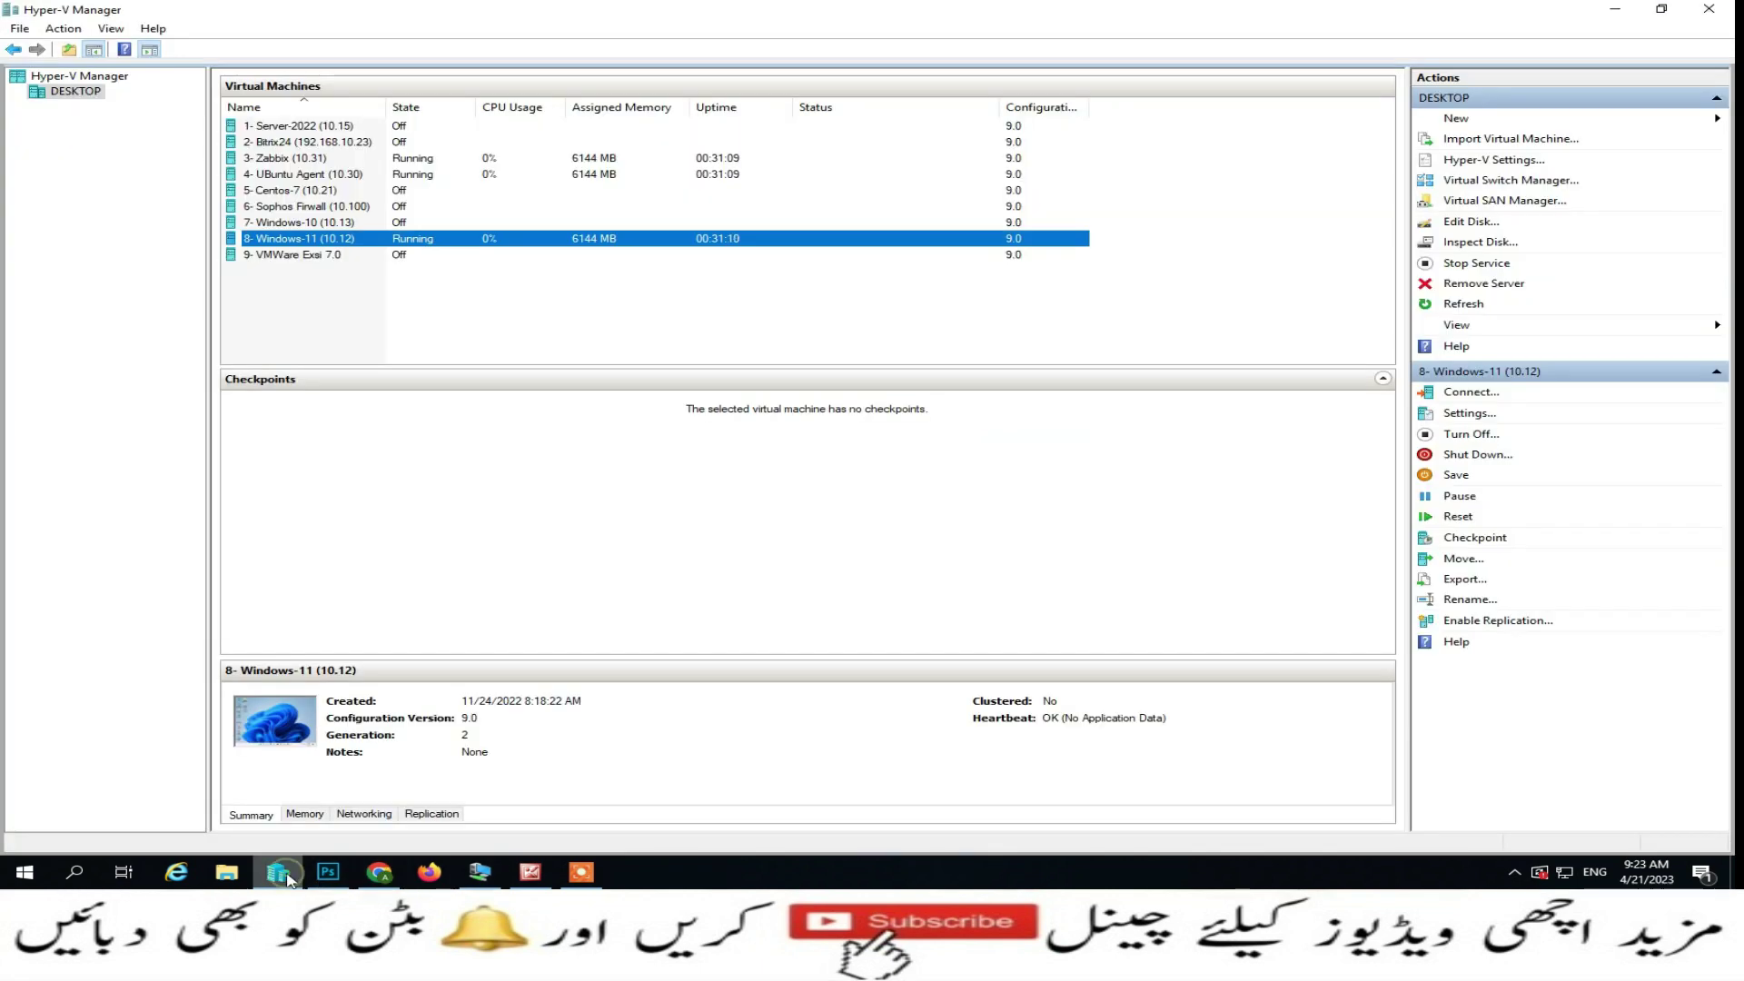
{"action": "left_click", "coordinate": [379, 870]}
{"action": "left_click", "coordinate": [380, 870]}
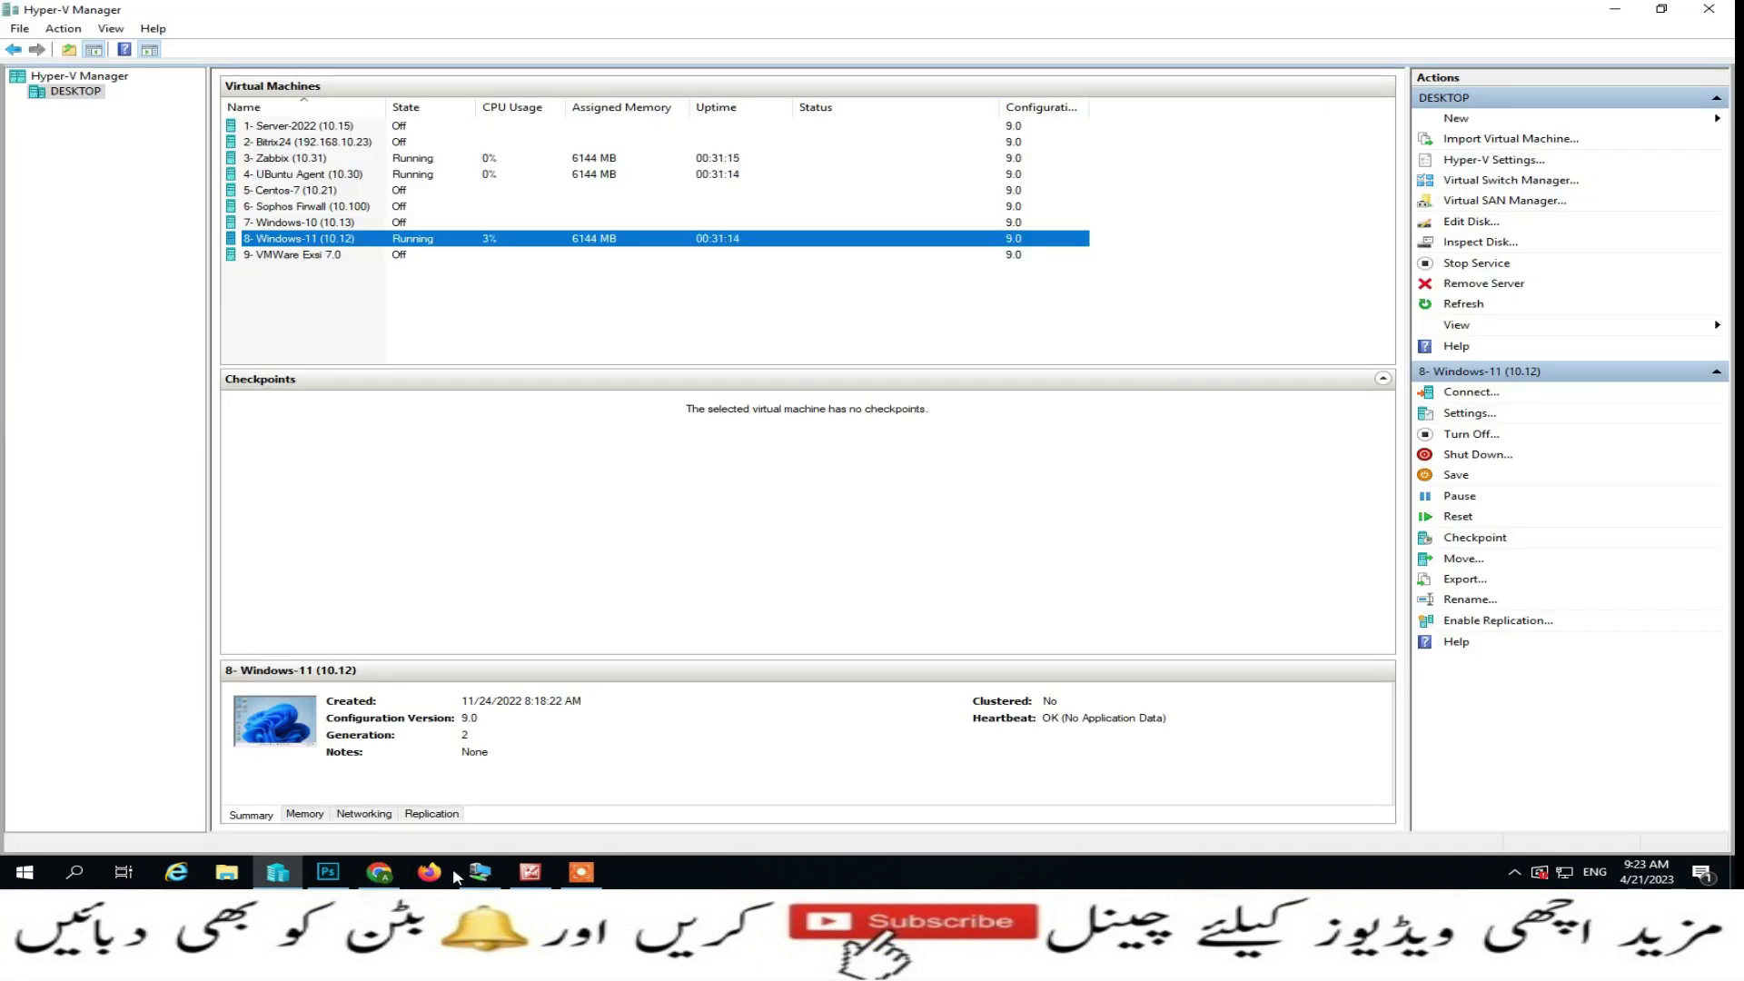
{"action": "left_click", "coordinate": [380, 872]}
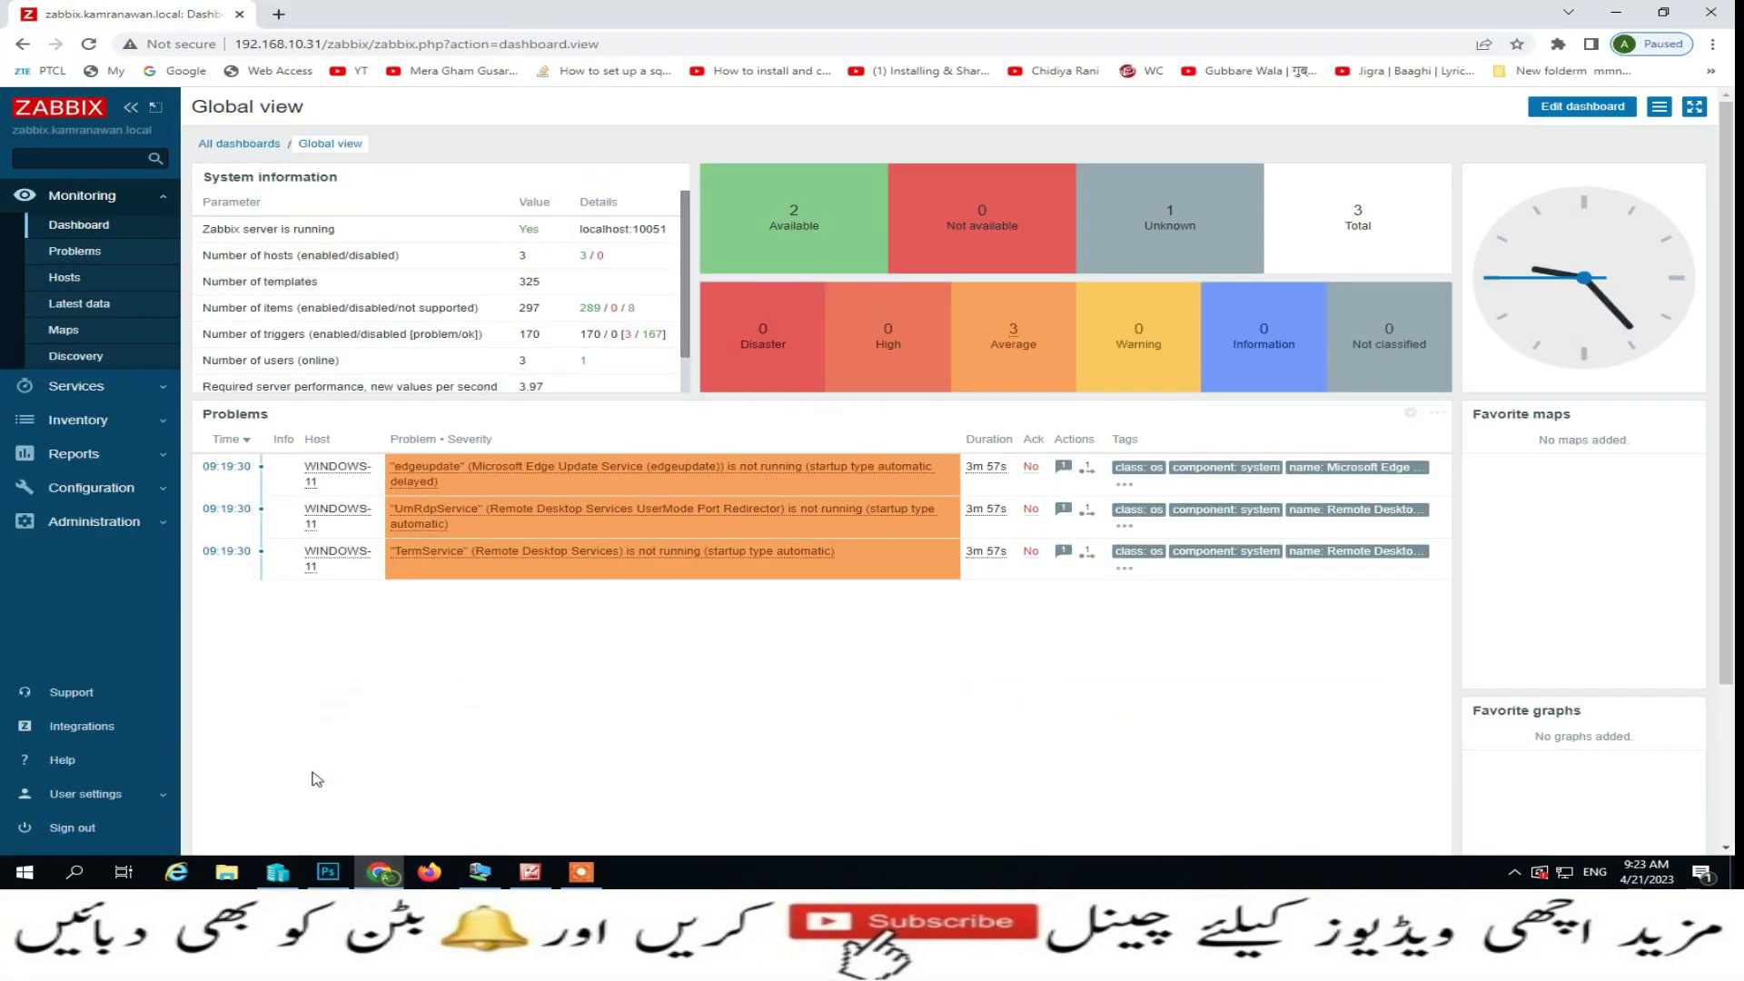
{"action": "left_click", "coordinate": [123, 489]}
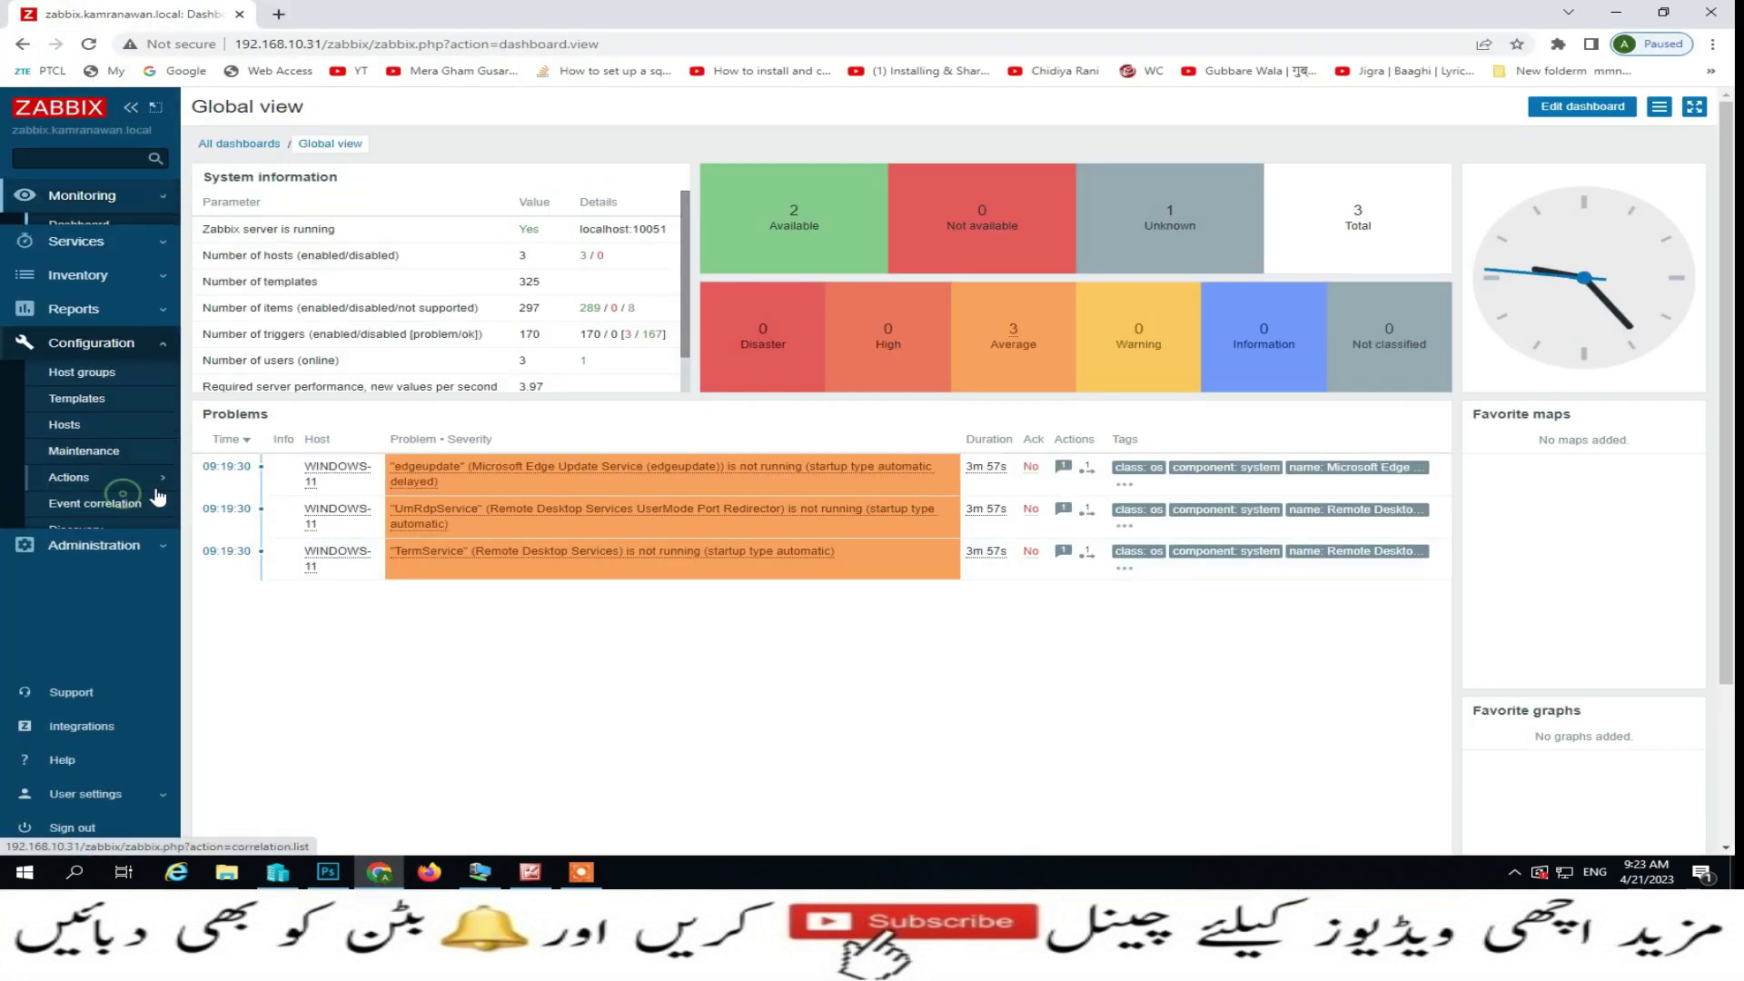
{"action": "left_click", "coordinate": [80, 416]}
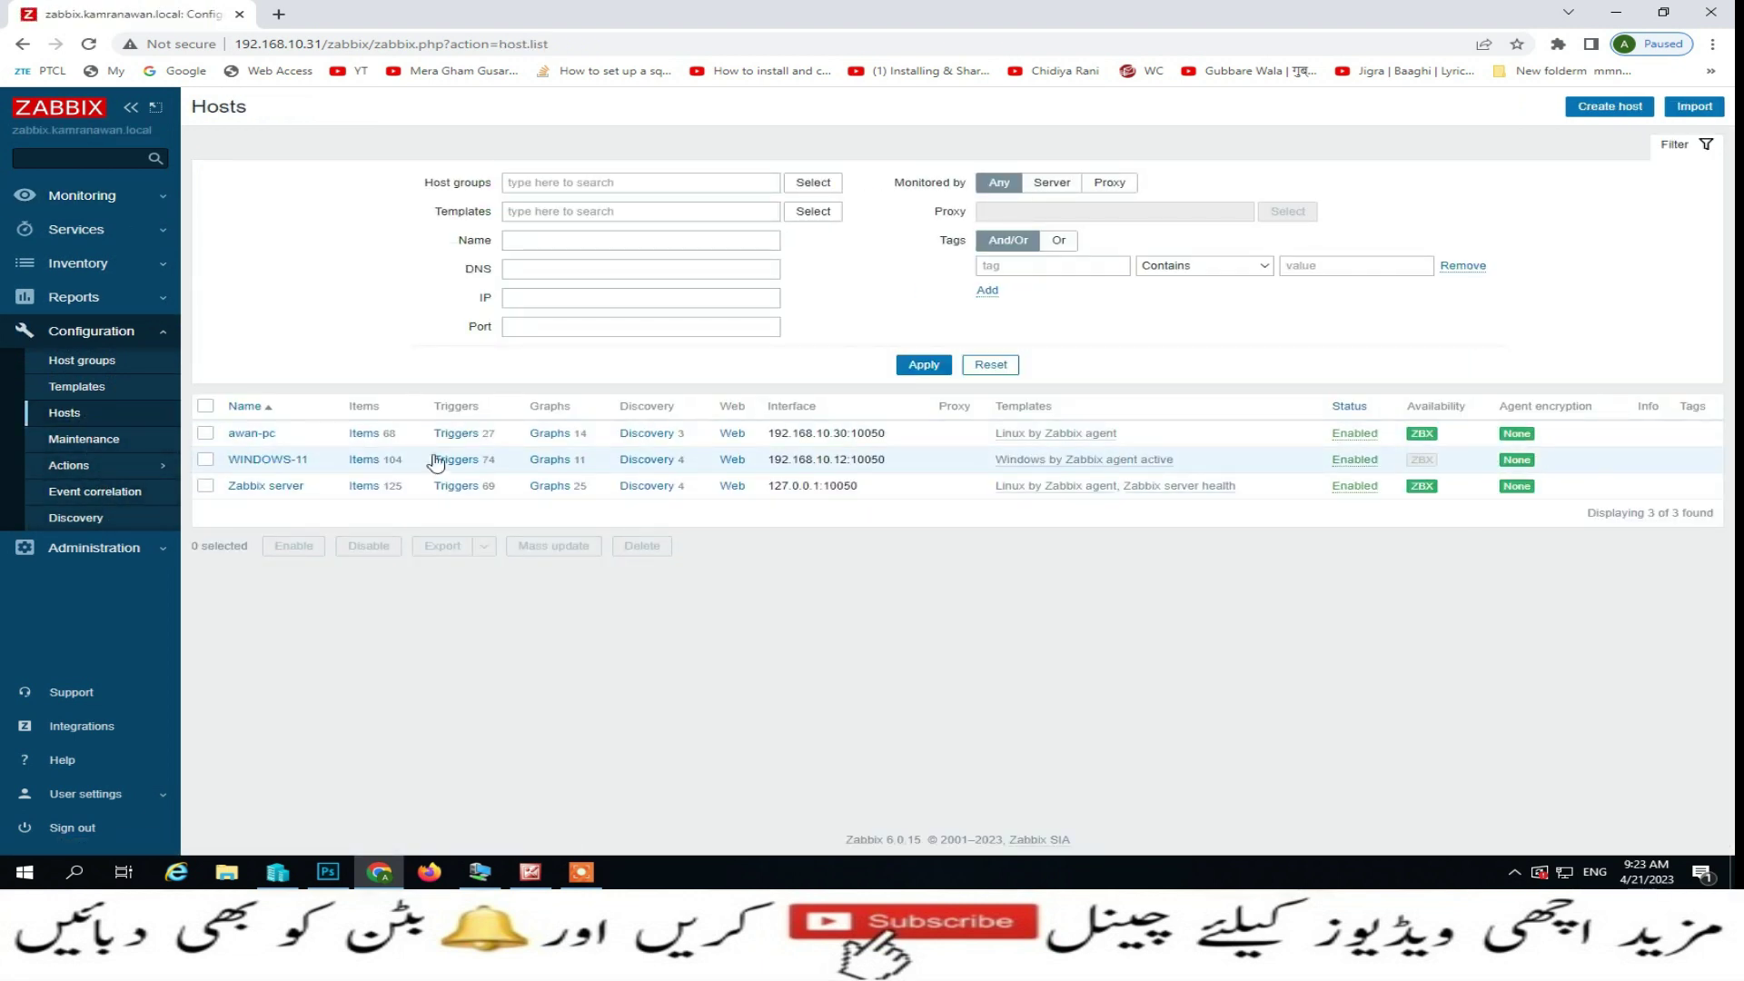
{"action": "mouse_move", "coordinate": [1435, 445]}
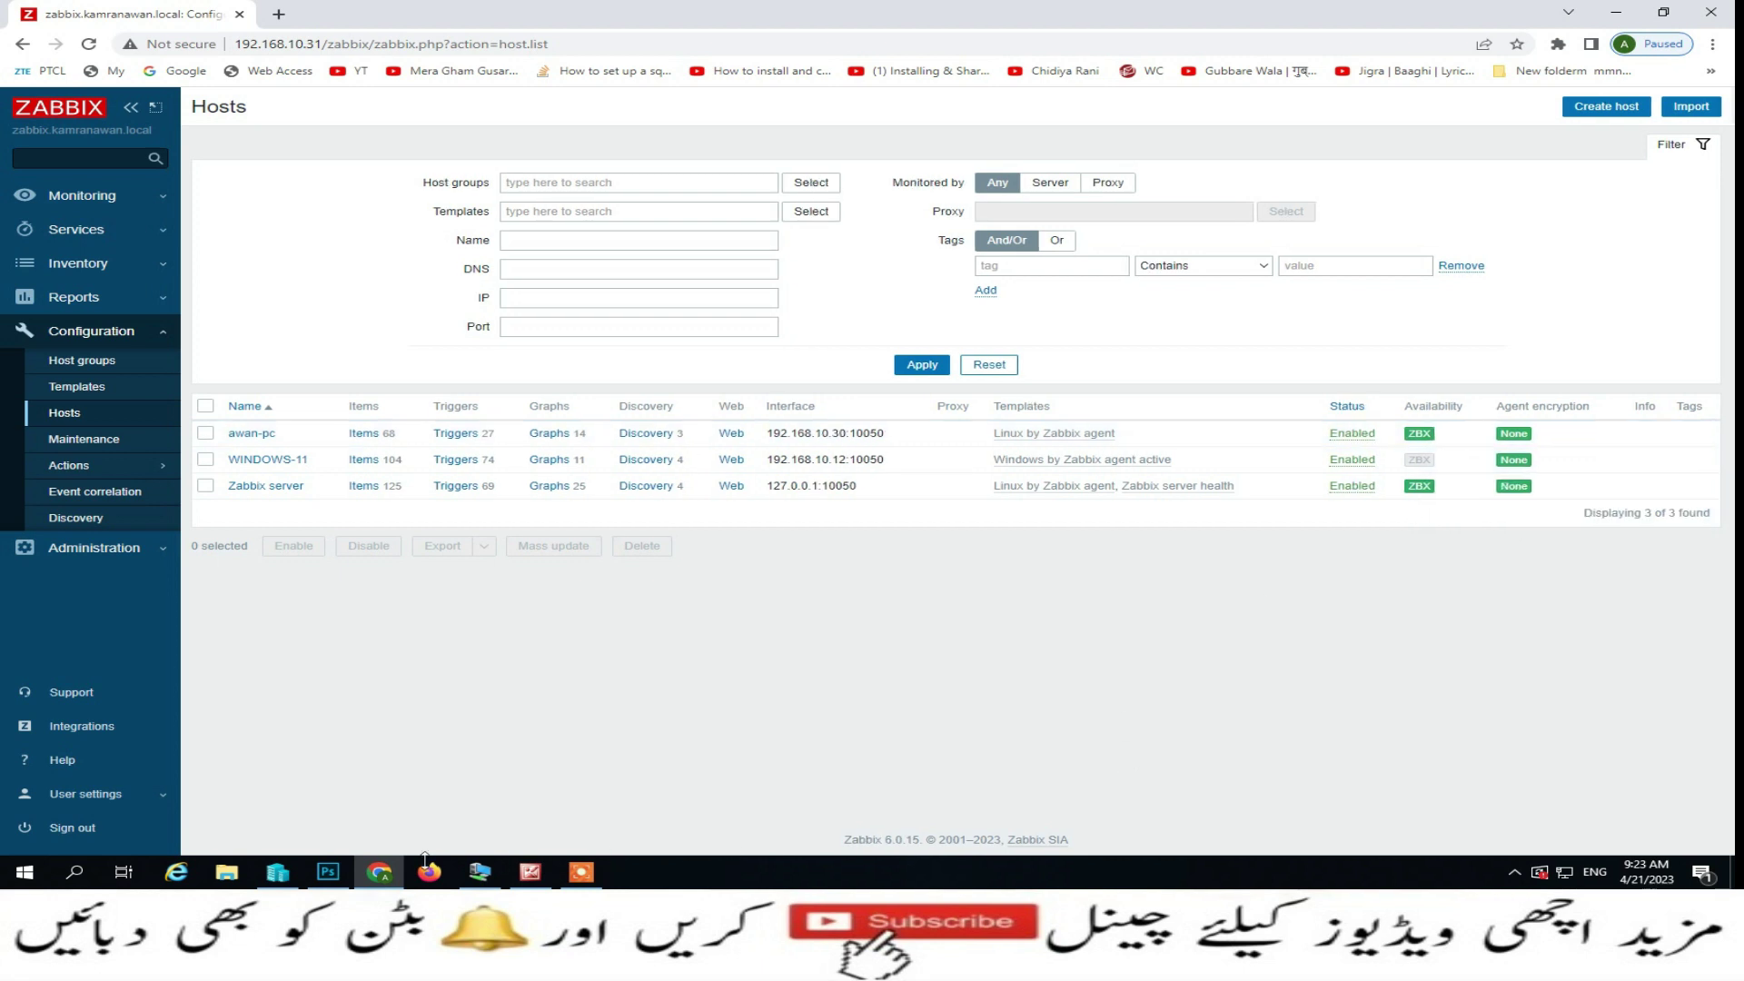
- Switch to Hyper-V Manager and shut down the virtual machine 4- UBuntu Agent (10.30)
{"action": "left_click", "coordinate": [278, 872]}
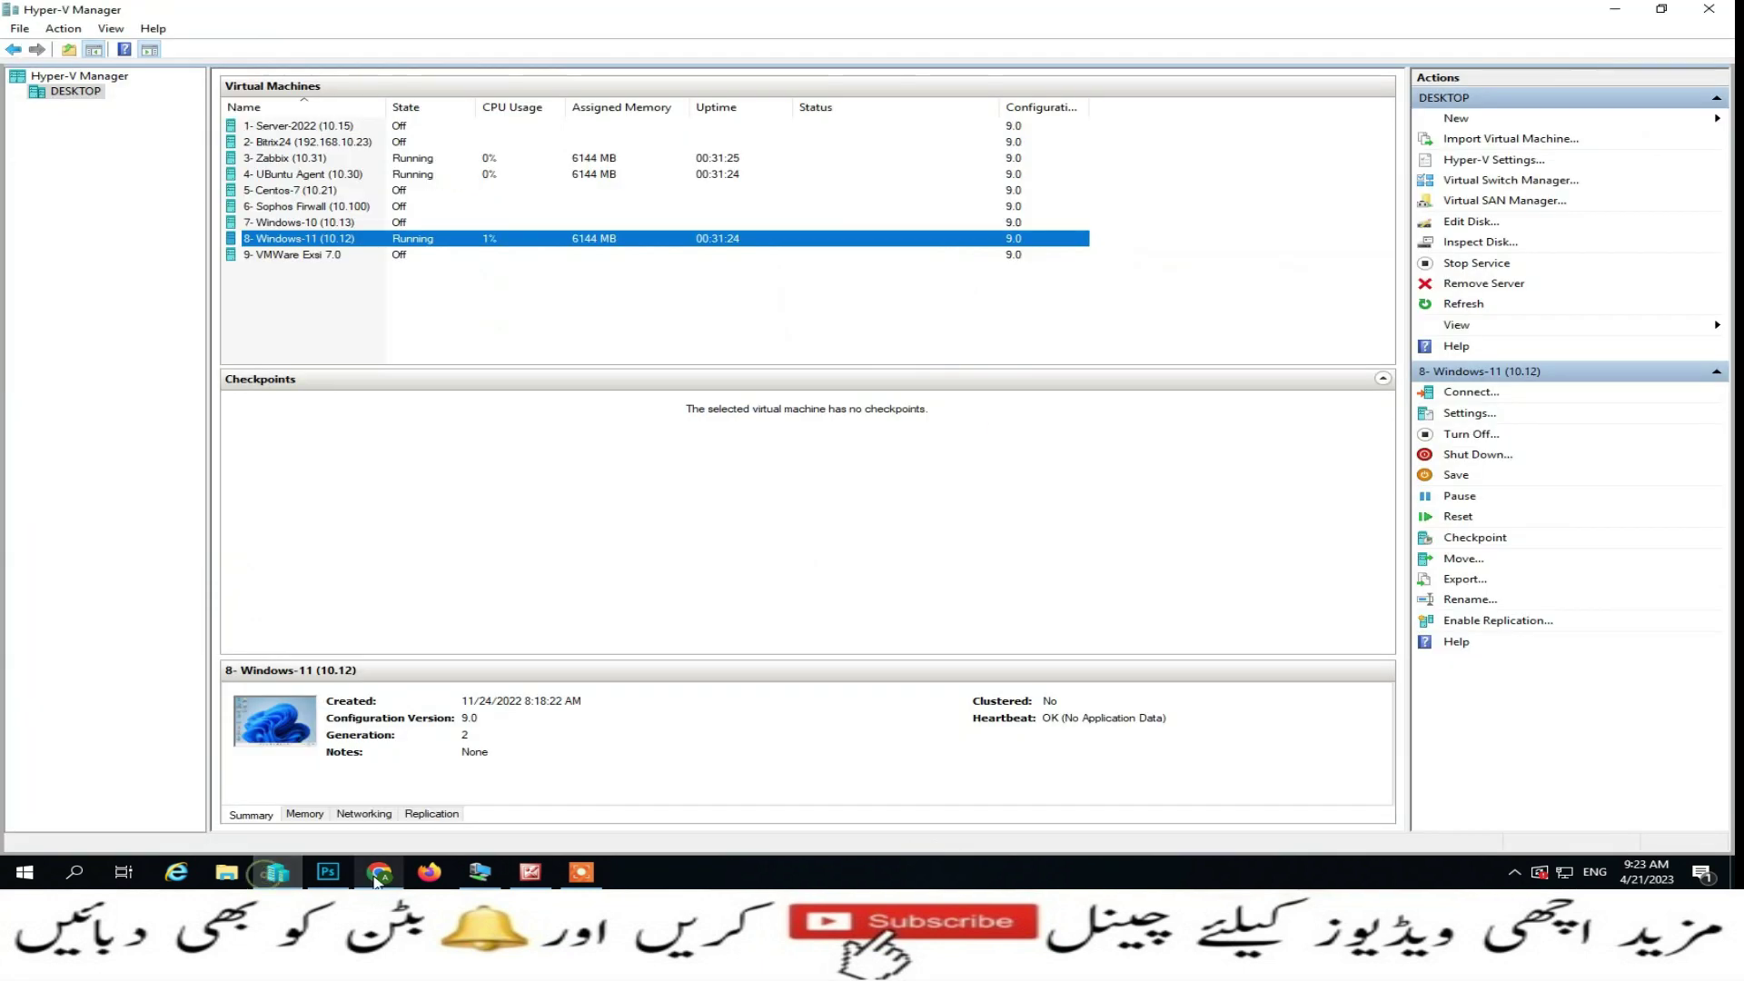
{"action": "right_click", "coordinate": [289, 178]}
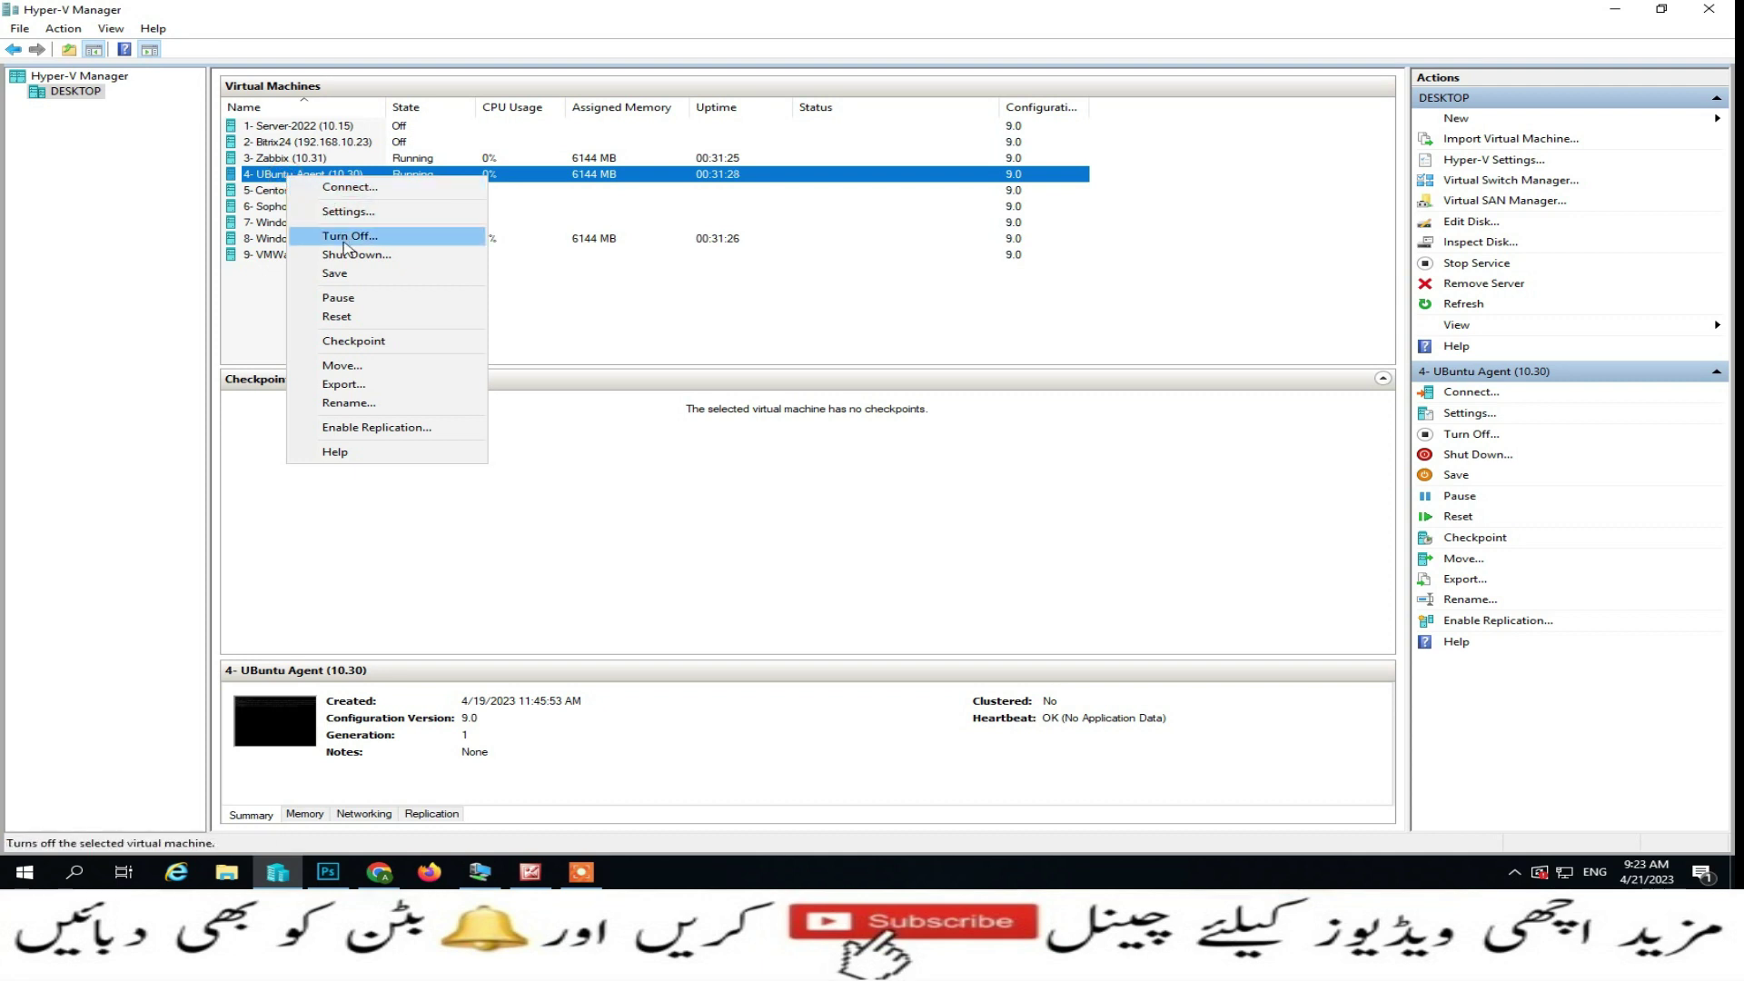
{"action": "left_click", "coordinate": [338, 253]}
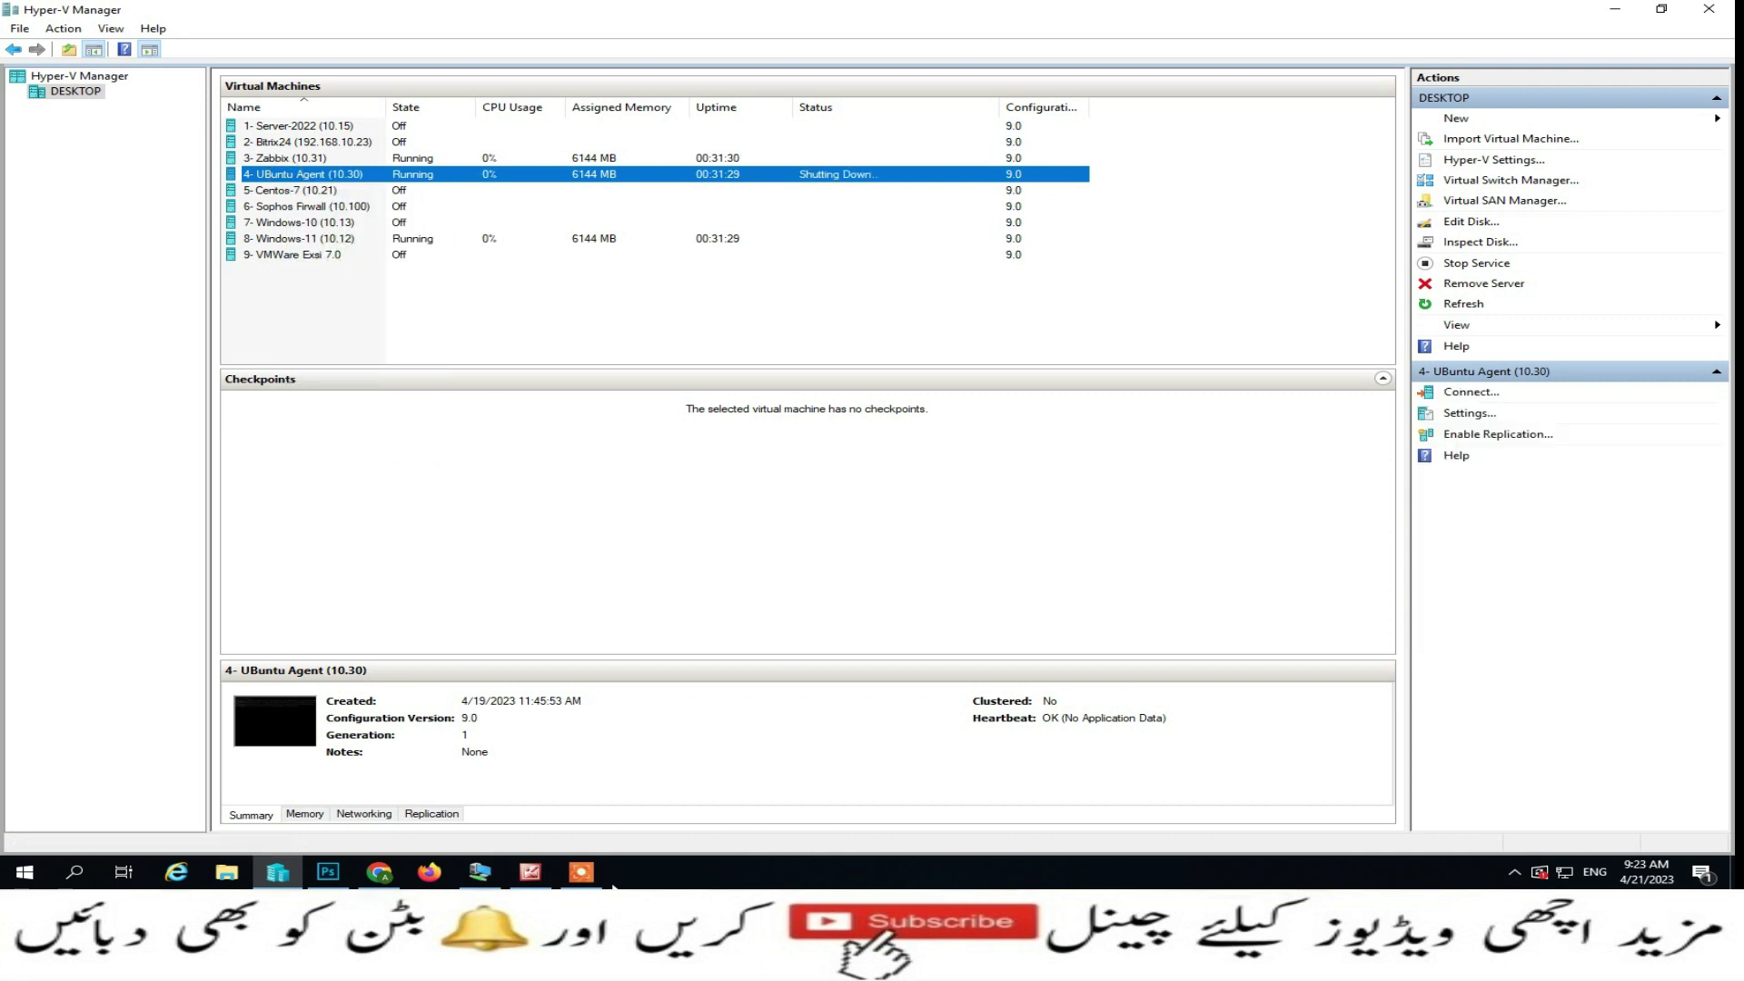
- Restart Windows inside the Windows-11 virtual machine and return to the Zabbix host list
{"action": "left_click", "coordinate": [480, 872]}
{"action": "right_click", "coordinate": [353, 769]}
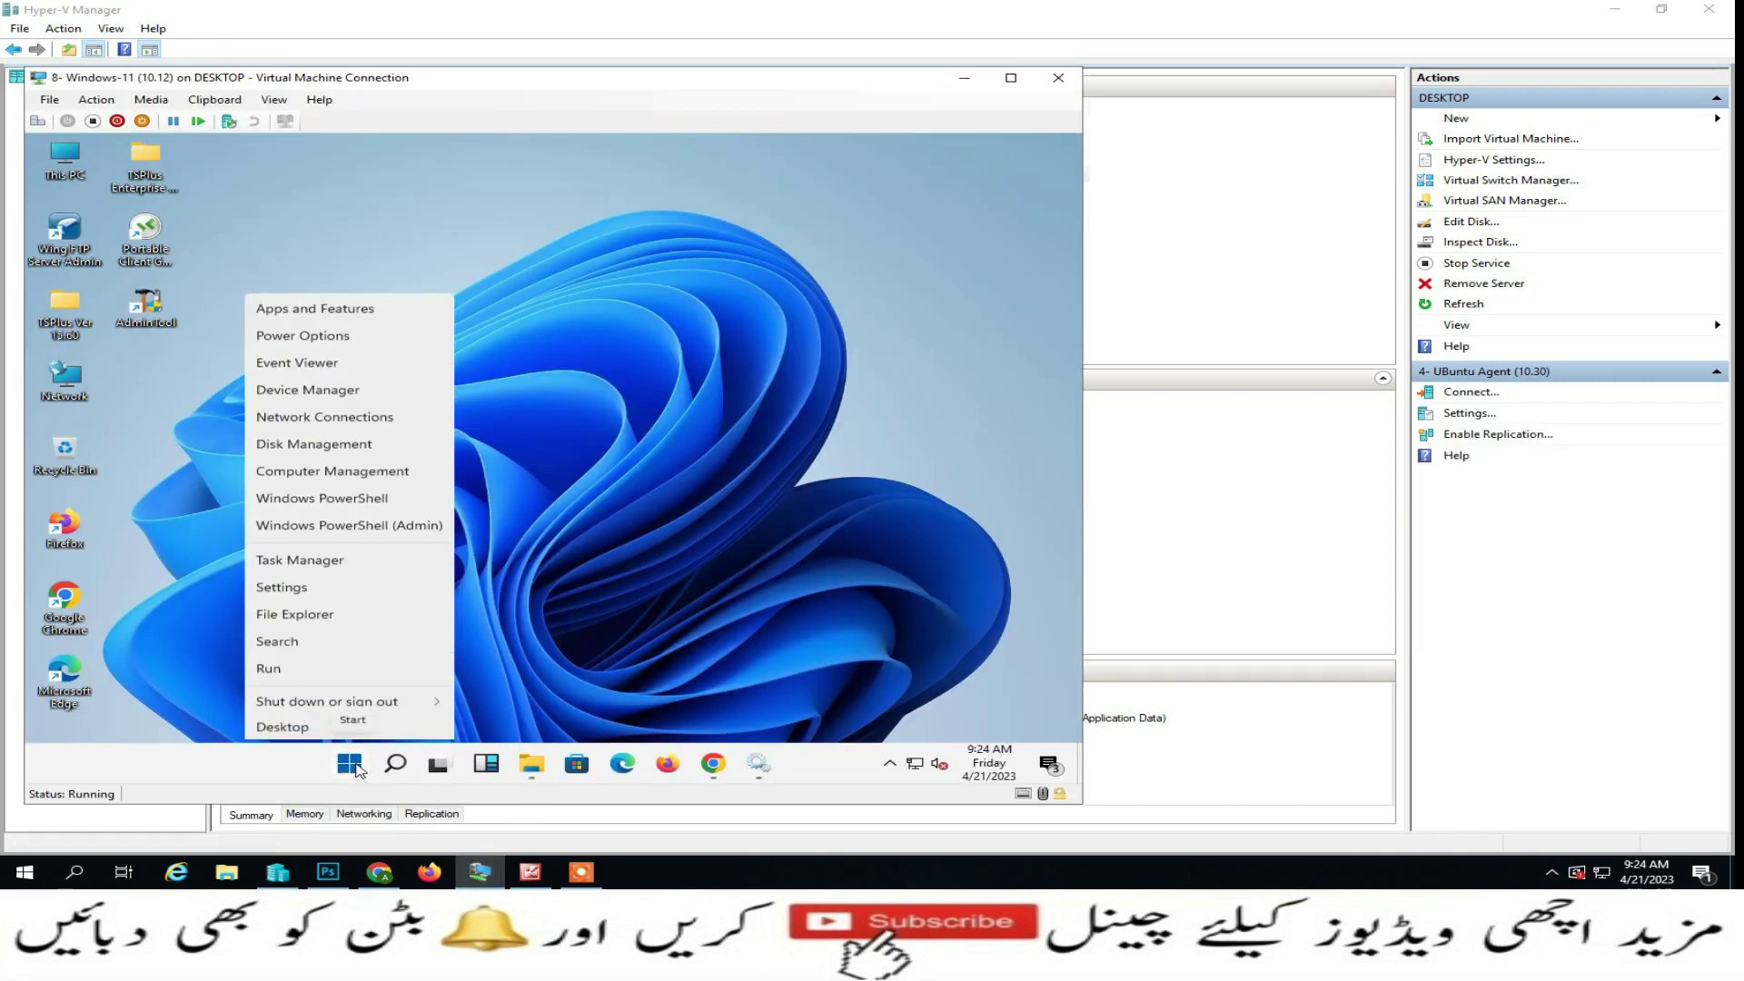
{"action": "mouse_move", "coordinate": [391, 705]}
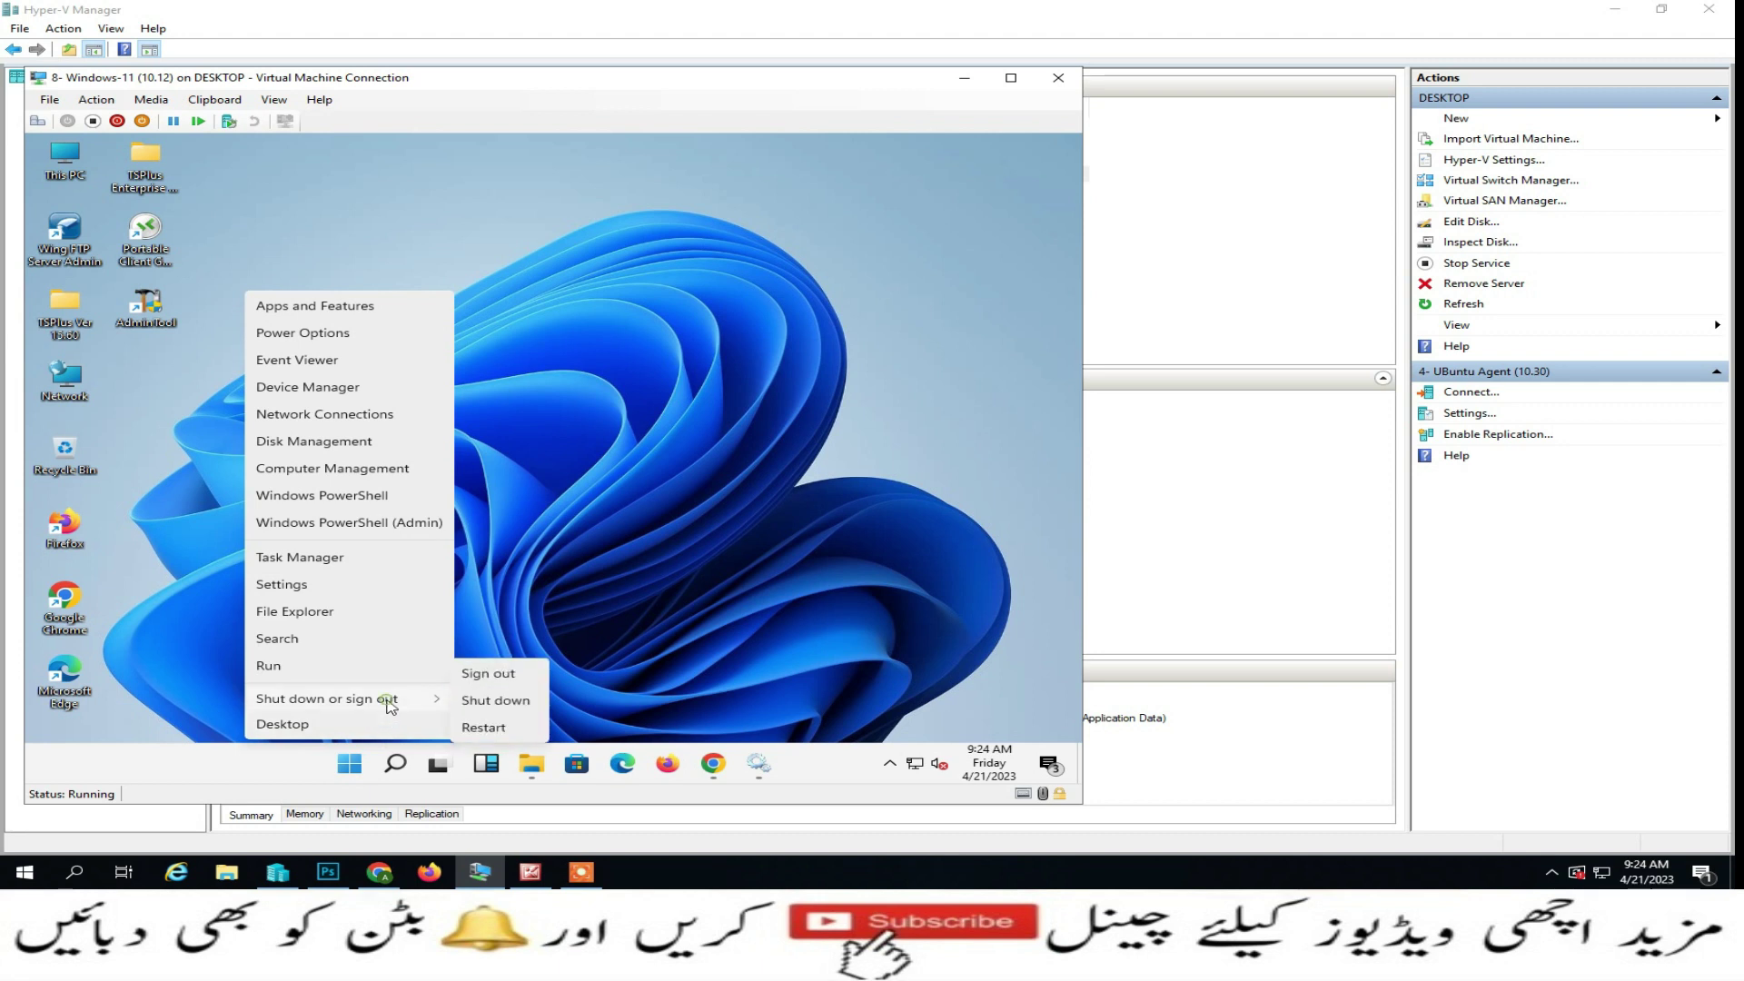
{"action": "left_click", "coordinate": [489, 731]}
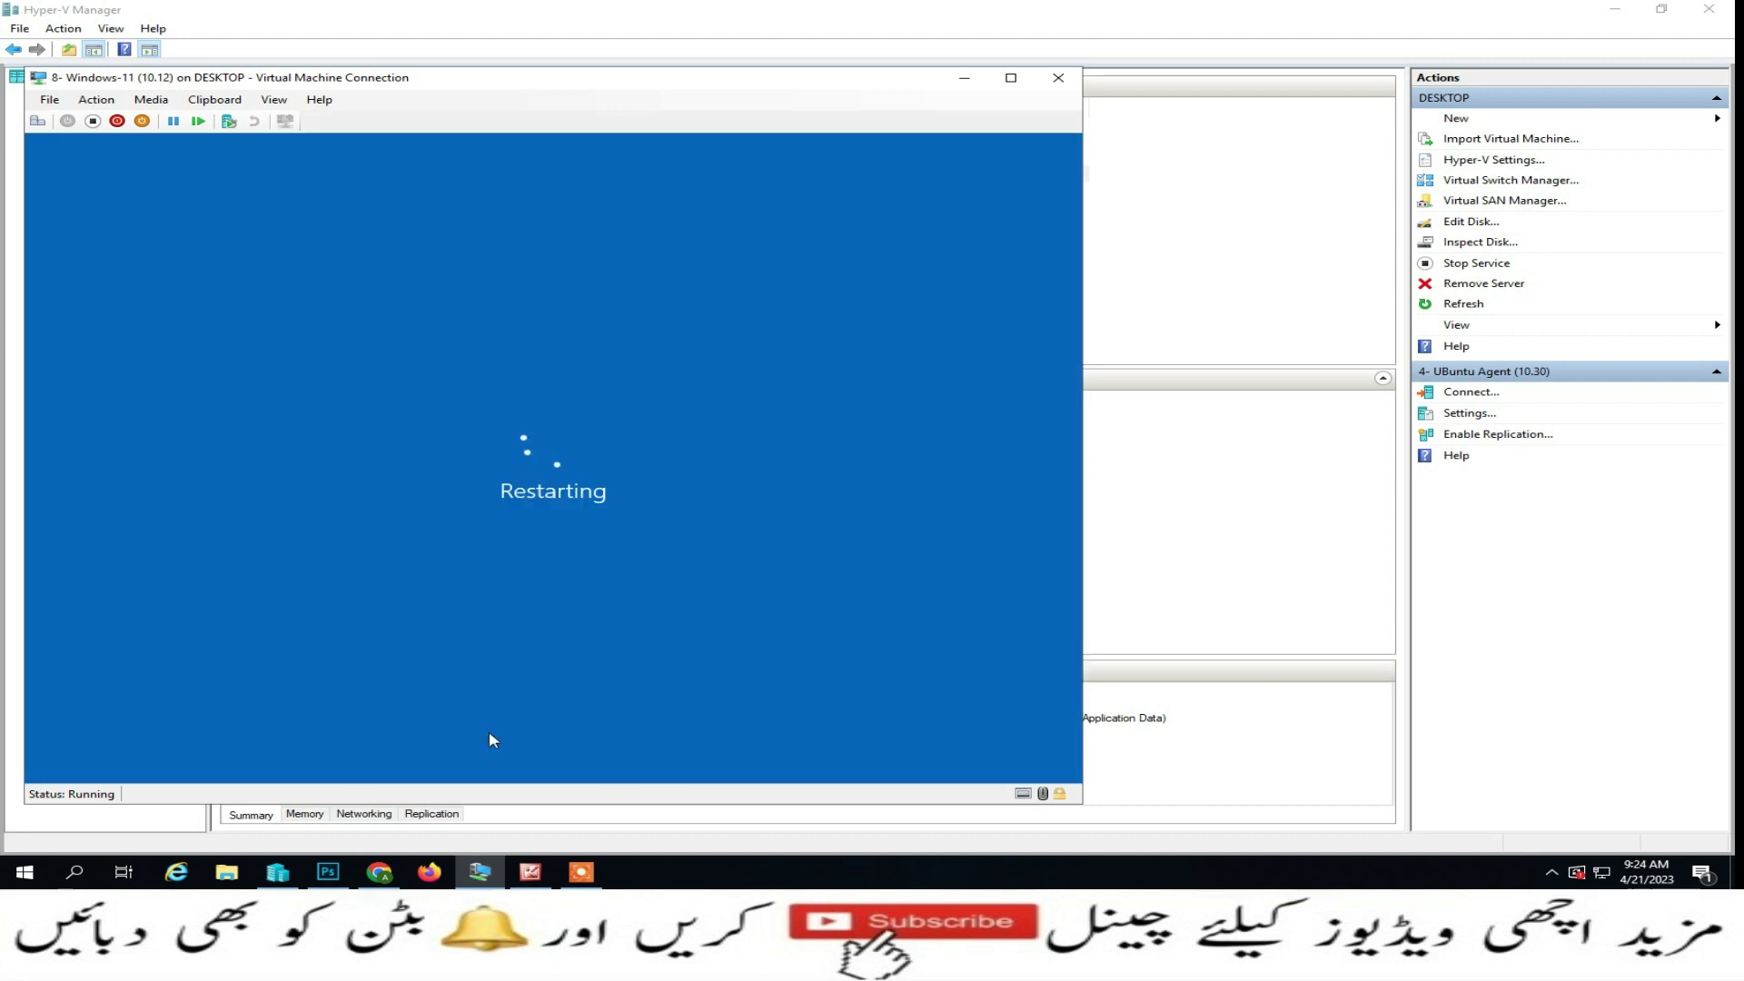
{"action": "left_click", "coordinate": [1615, 10]}
{"action": "left_click", "coordinate": [1442, 16]}
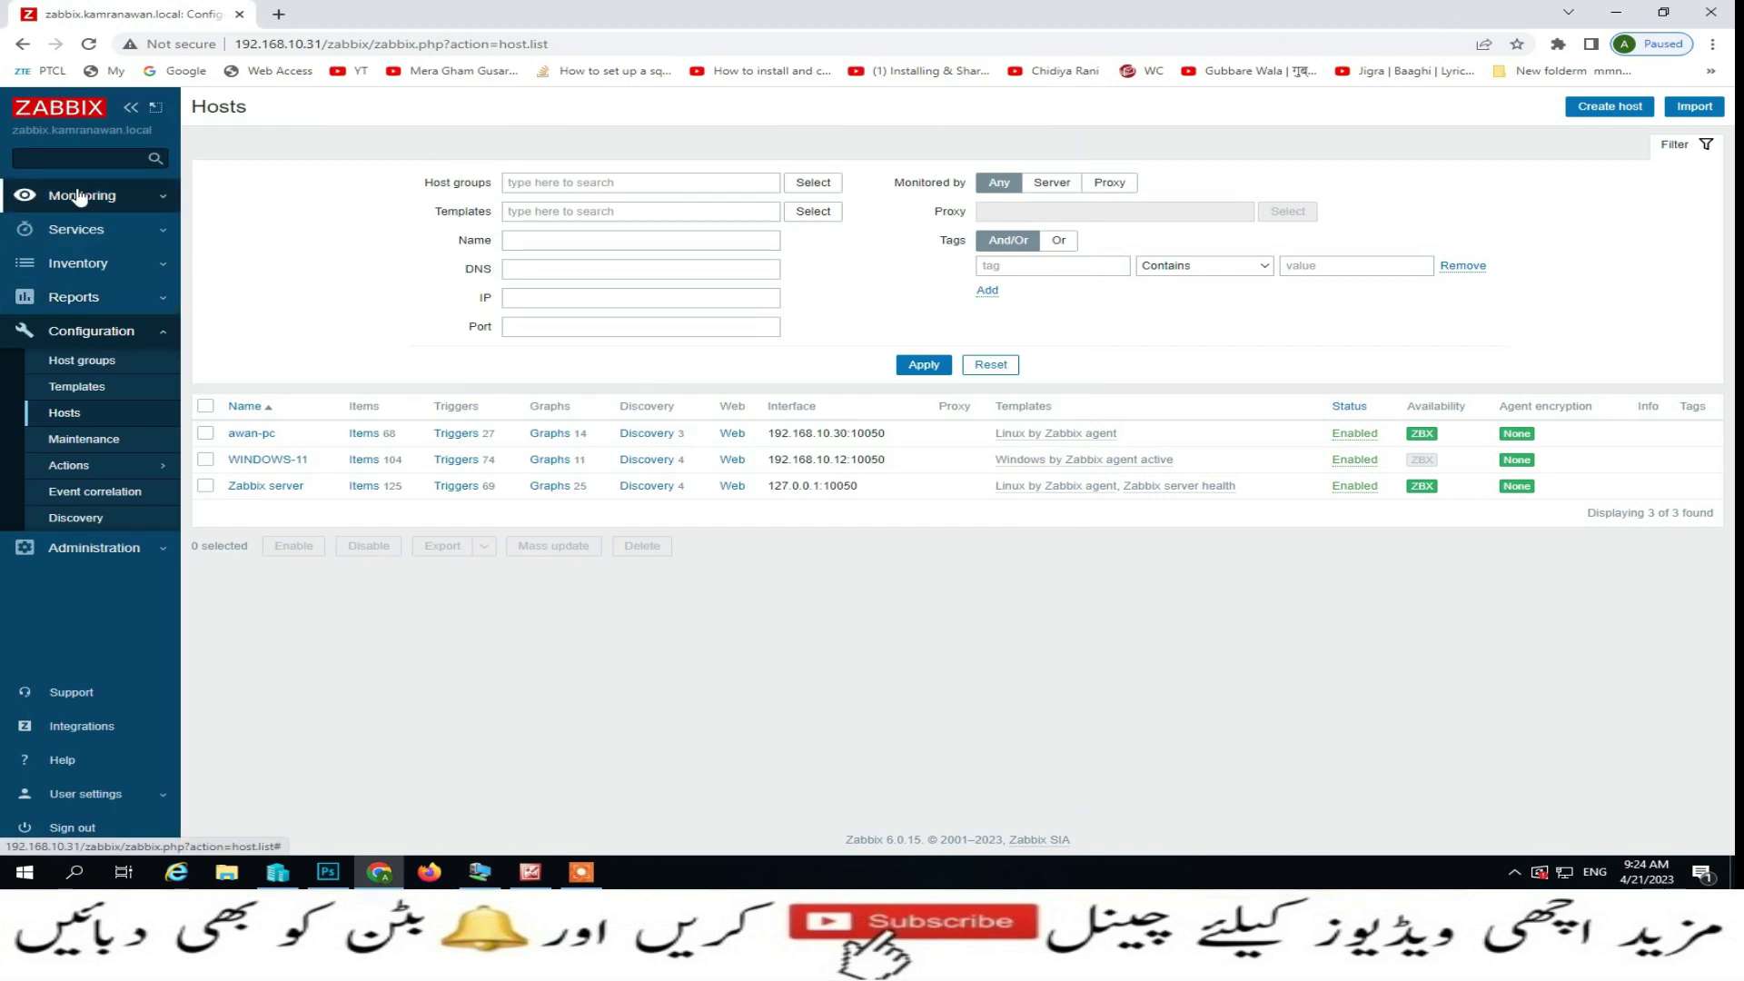
- Sign in to the restarted Windows-11 virtual machine with the account password, and minimize its window to return to Zabbix
{"action": "mouse_move", "coordinate": [517, 887]}
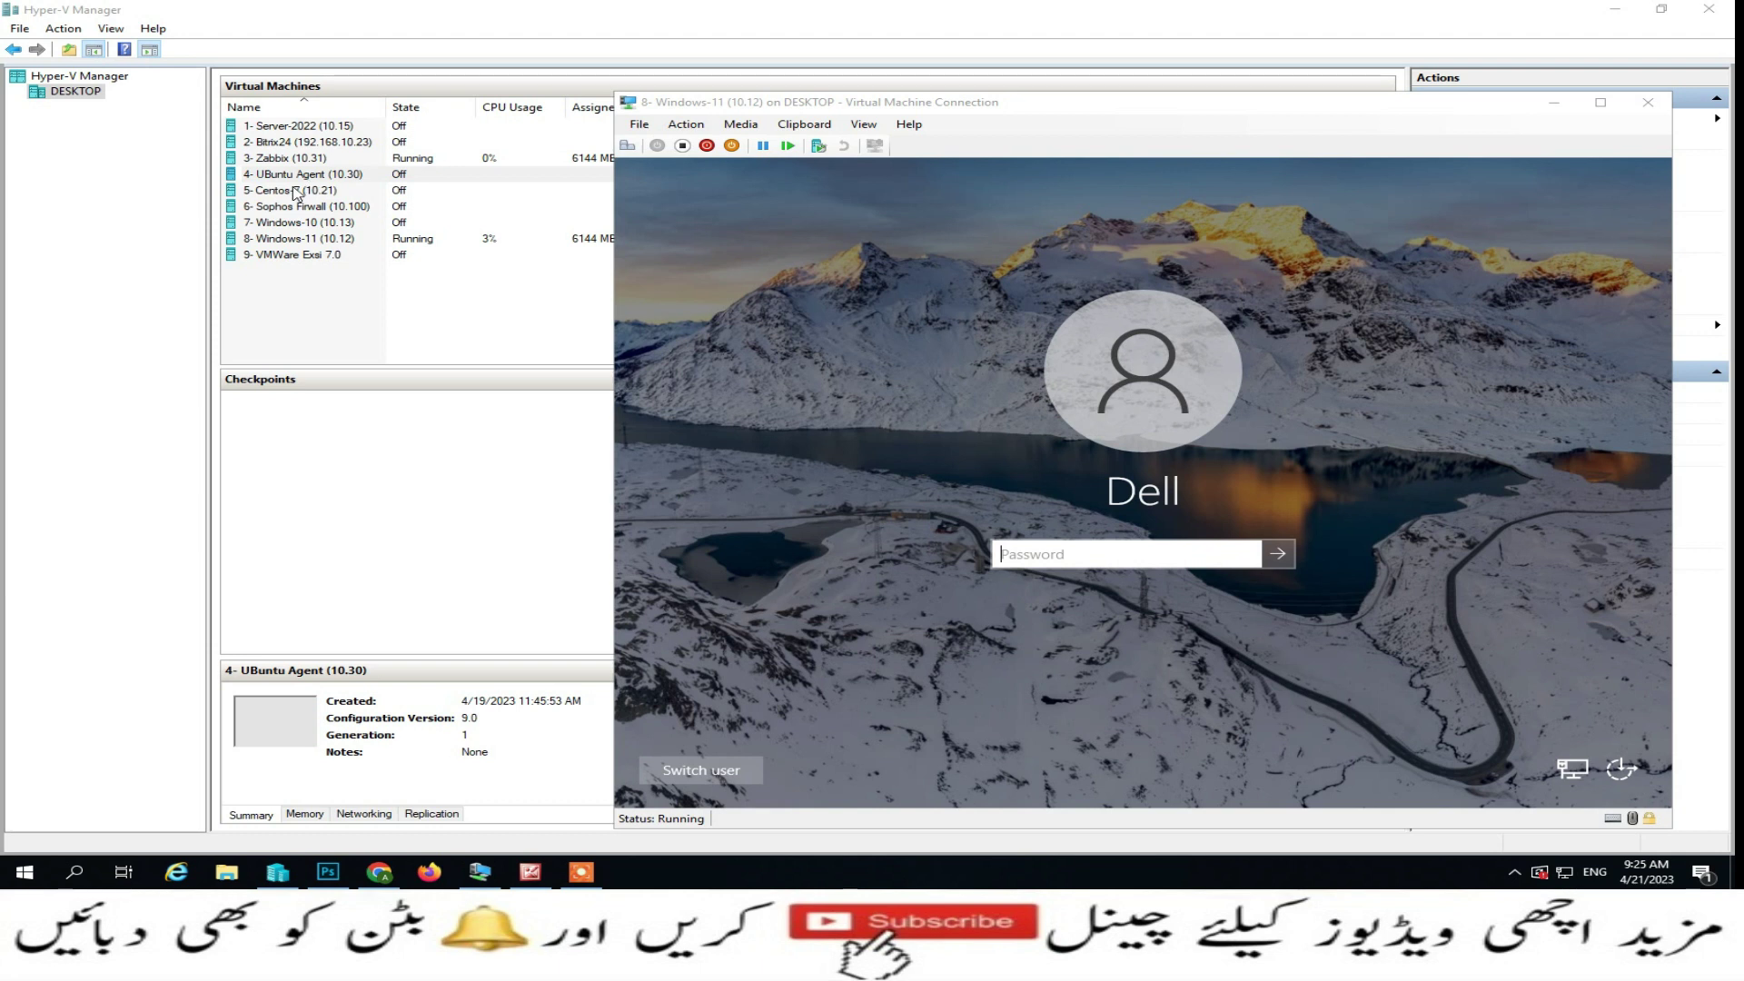
{"action": "left_click", "coordinate": [1038, 552]}
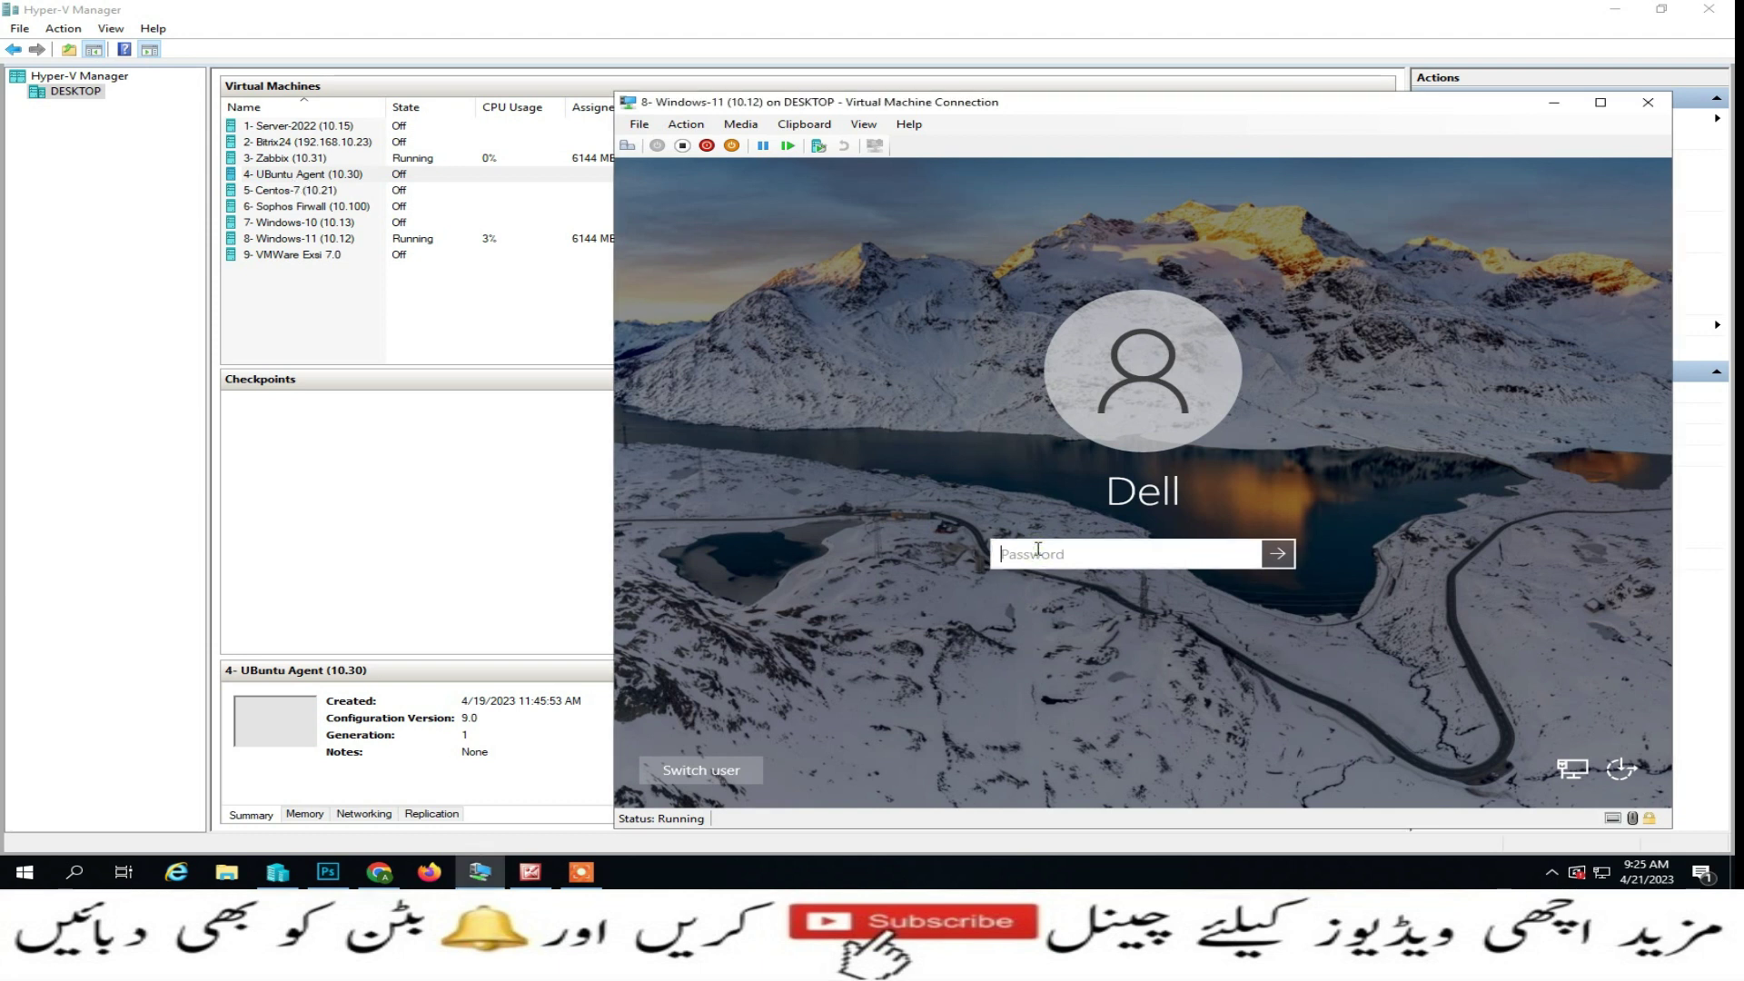
{"action": "type", "text": "•"}
{"action": "key", "text": "Return"}
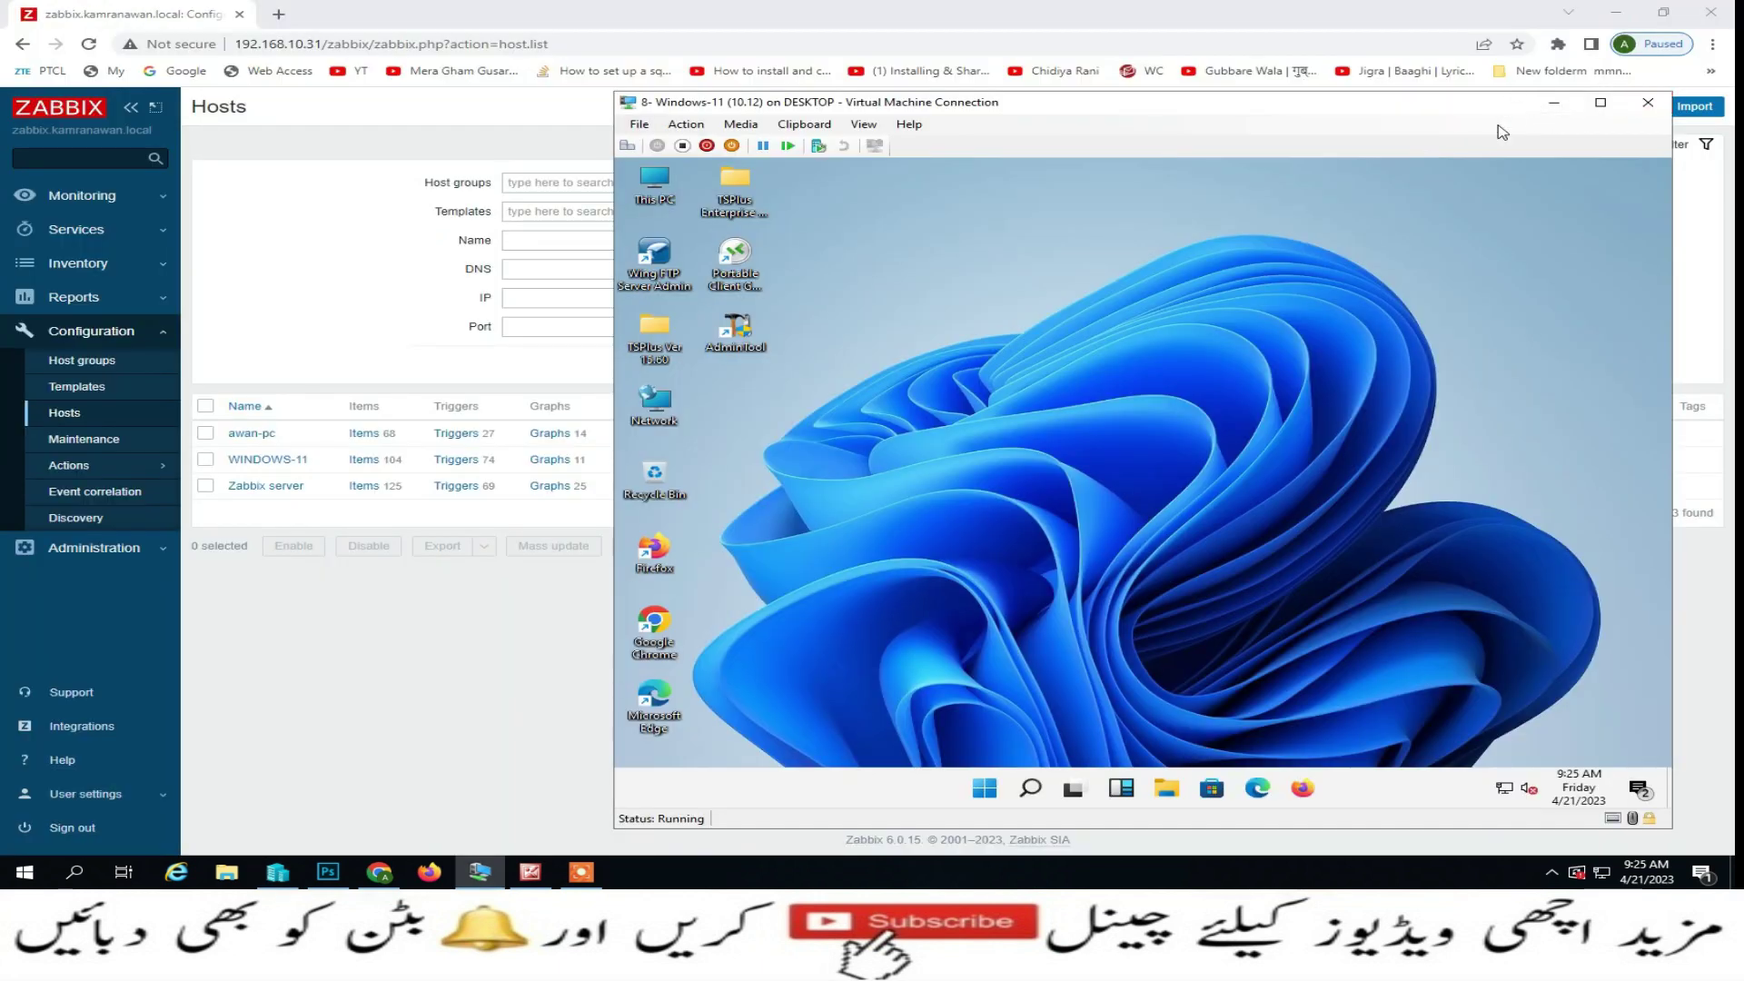
{"action": "left_click_drag", "start_coordinate": [1472, 107], "coordinate": [899, 102]}
{"action": "left_click", "coordinate": [980, 99]}
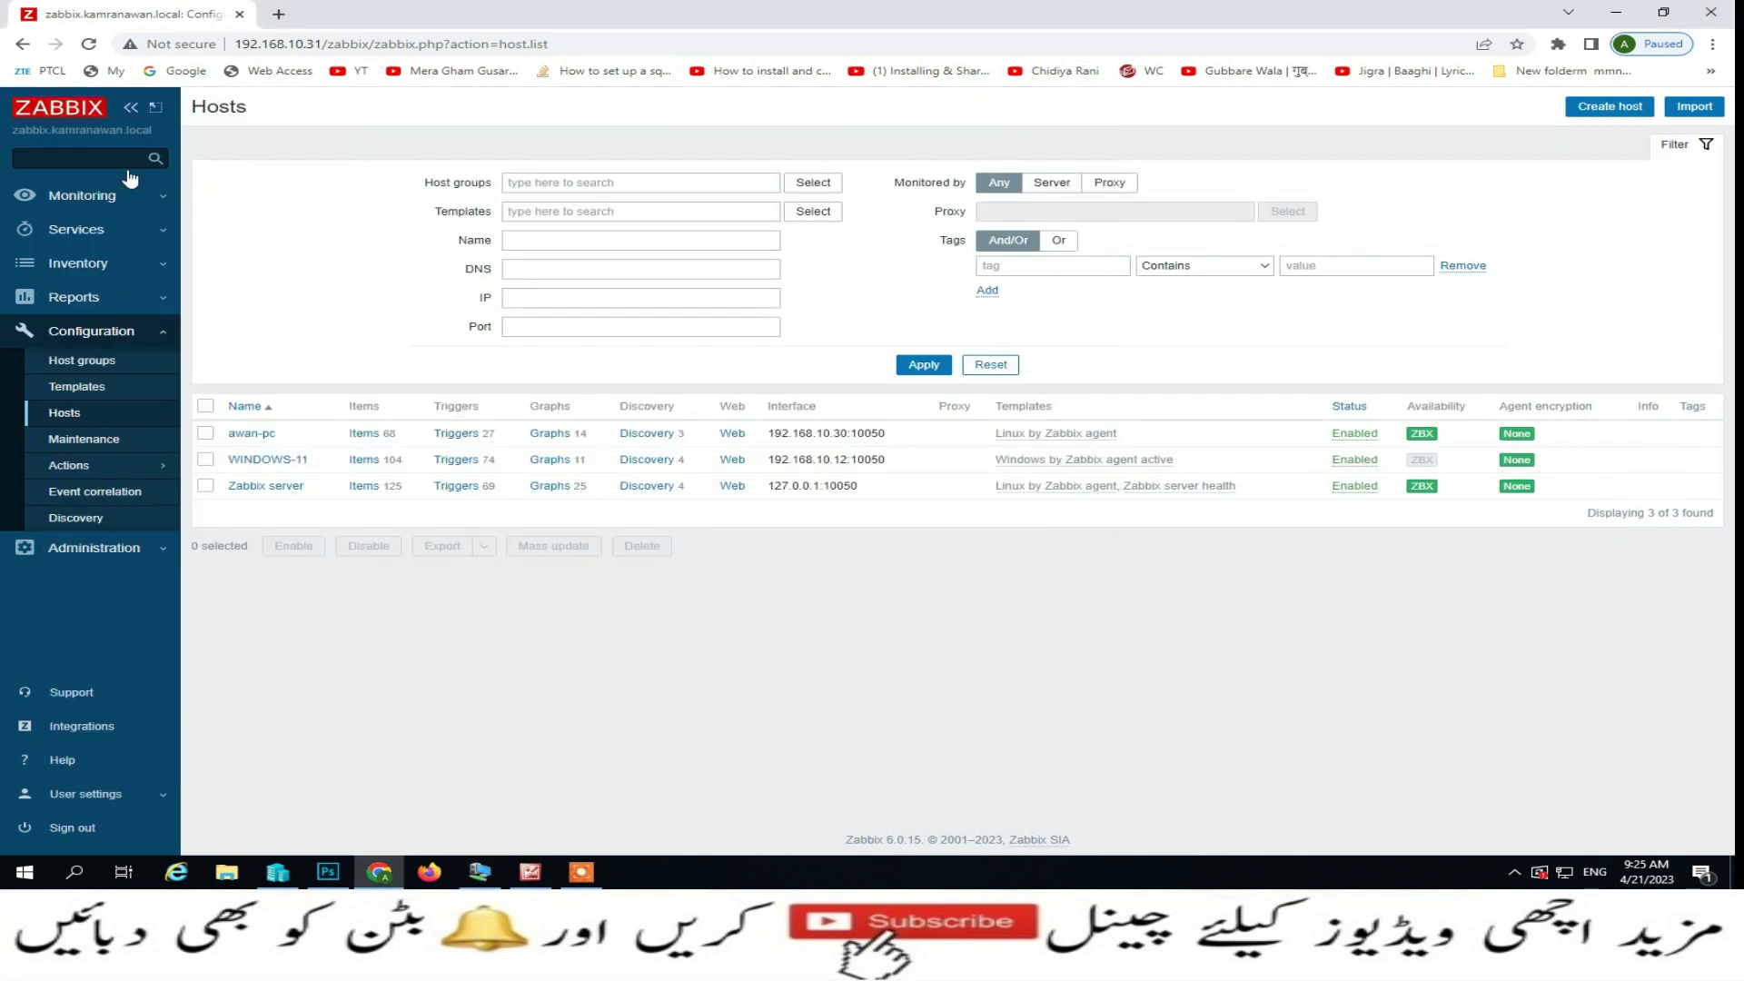
- Refresh the configured hosts to check the availability of awan-pc, and open the dashboard to review the problems
{"action": "left_click", "coordinate": [89, 45]}
{"action": "mouse_move", "coordinate": [1426, 446]}
{"action": "left_click", "coordinate": [91, 198]}
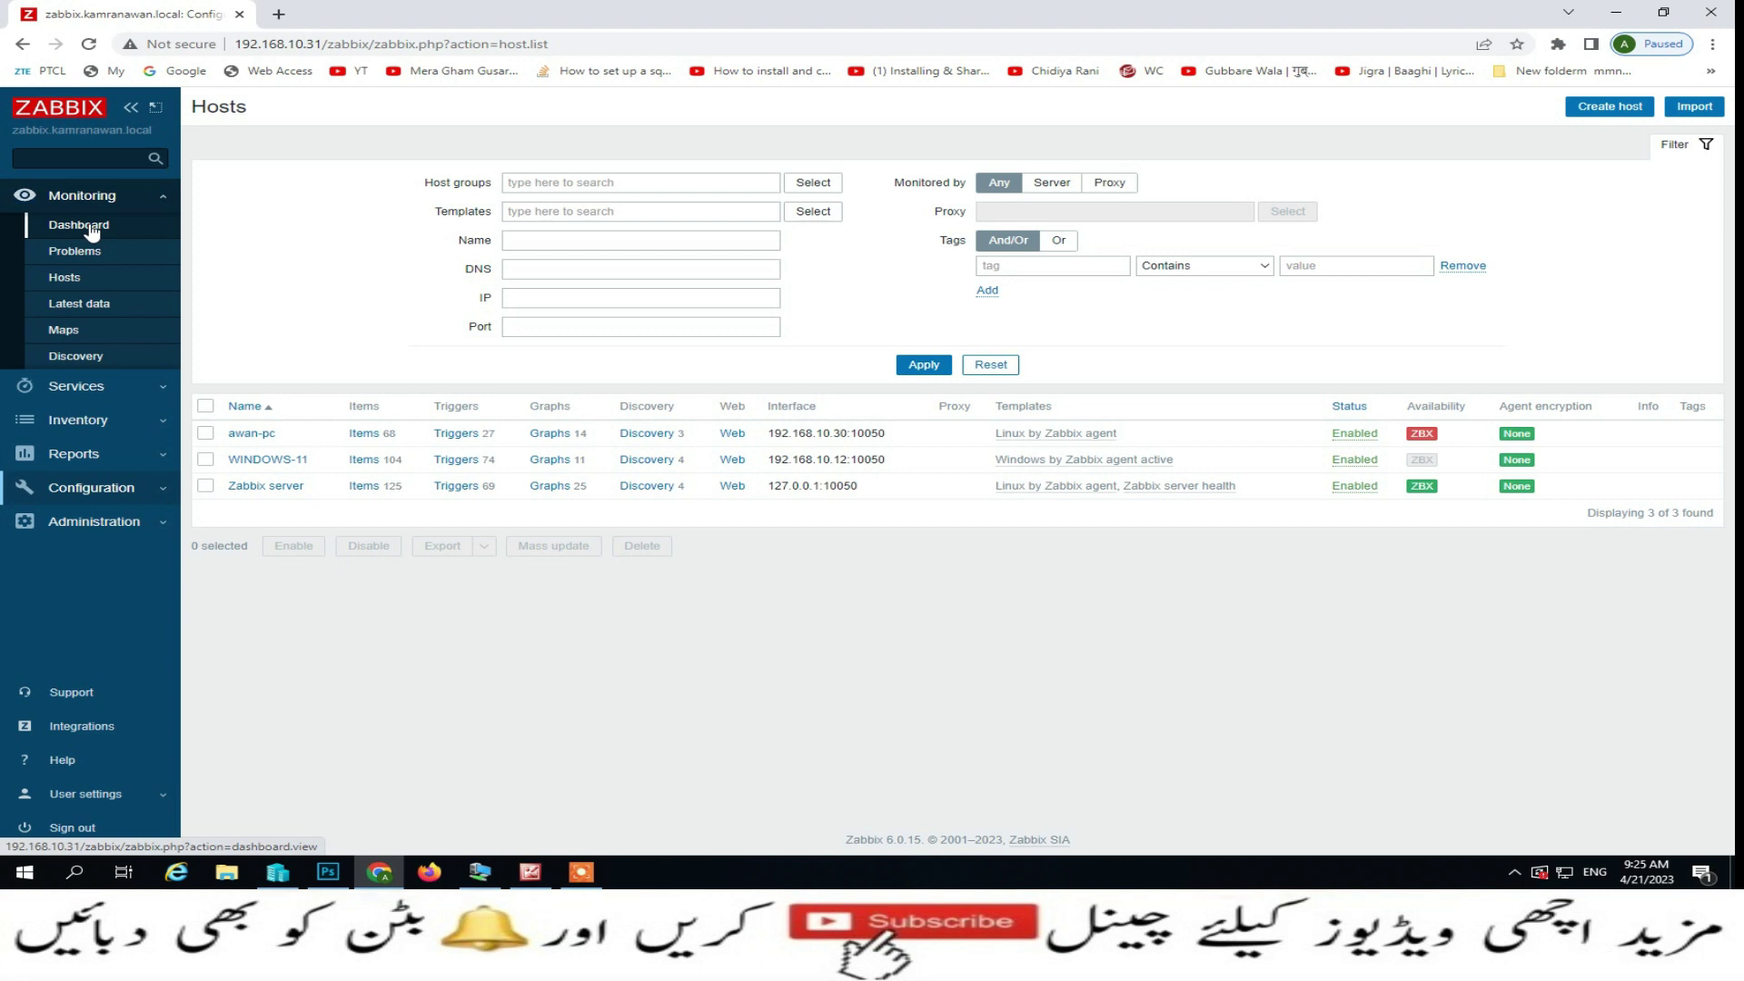
{"action": "left_click", "coordinate": [92, 233]}
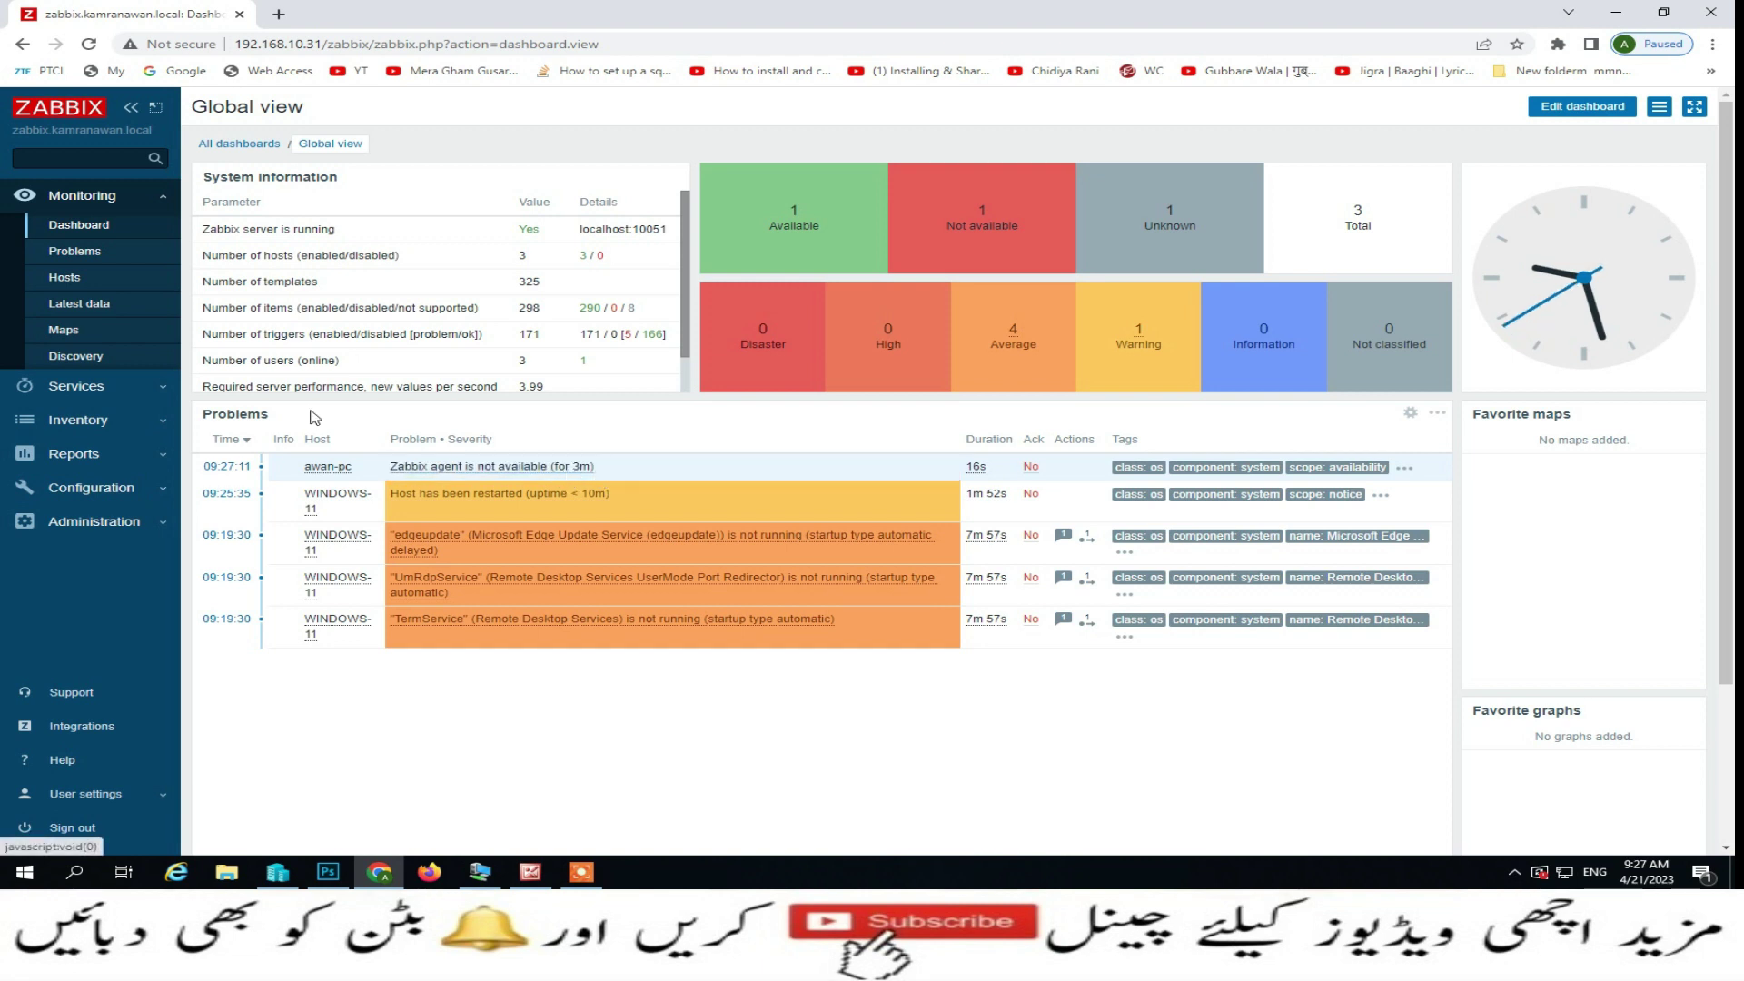
- Open the latest data of WINDOWS-11 from the monitored hosts and examine the items on its first and last pages
{"action": "left_click", "coordinate": [87, 282]}
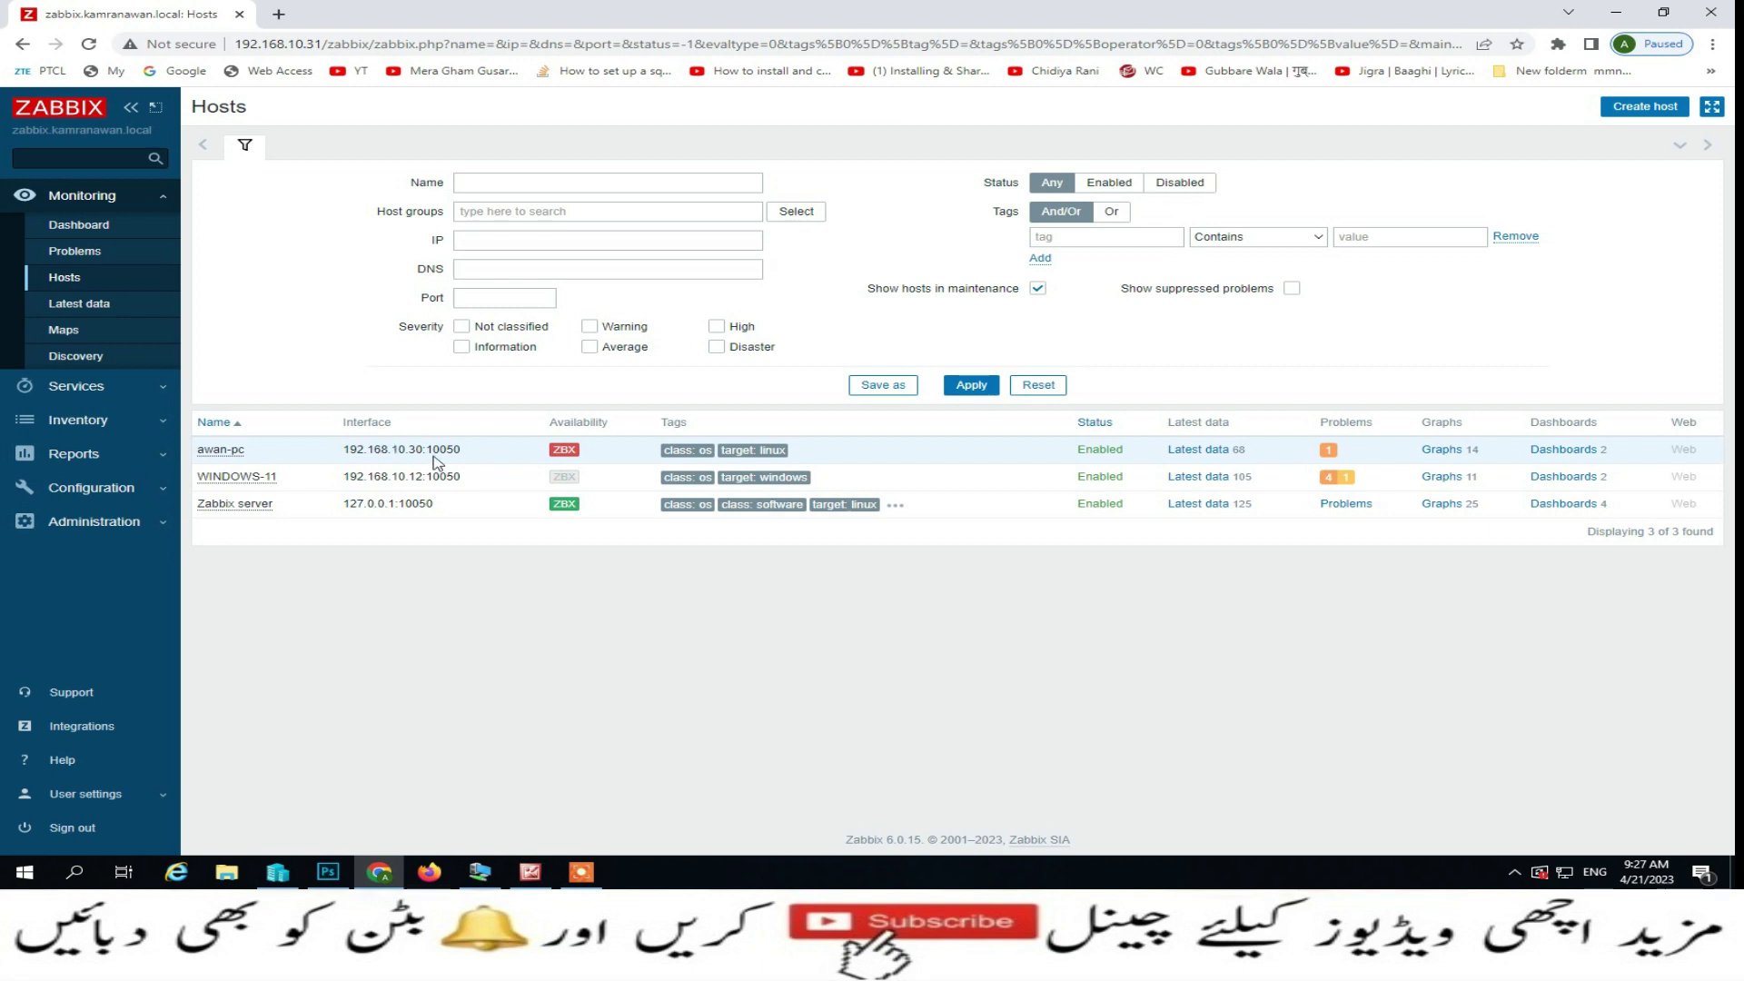
{"action": "mouse_move", "coordinate": [553, 449]}
{"action": "left_click", "coordinate": [1200, 488]}
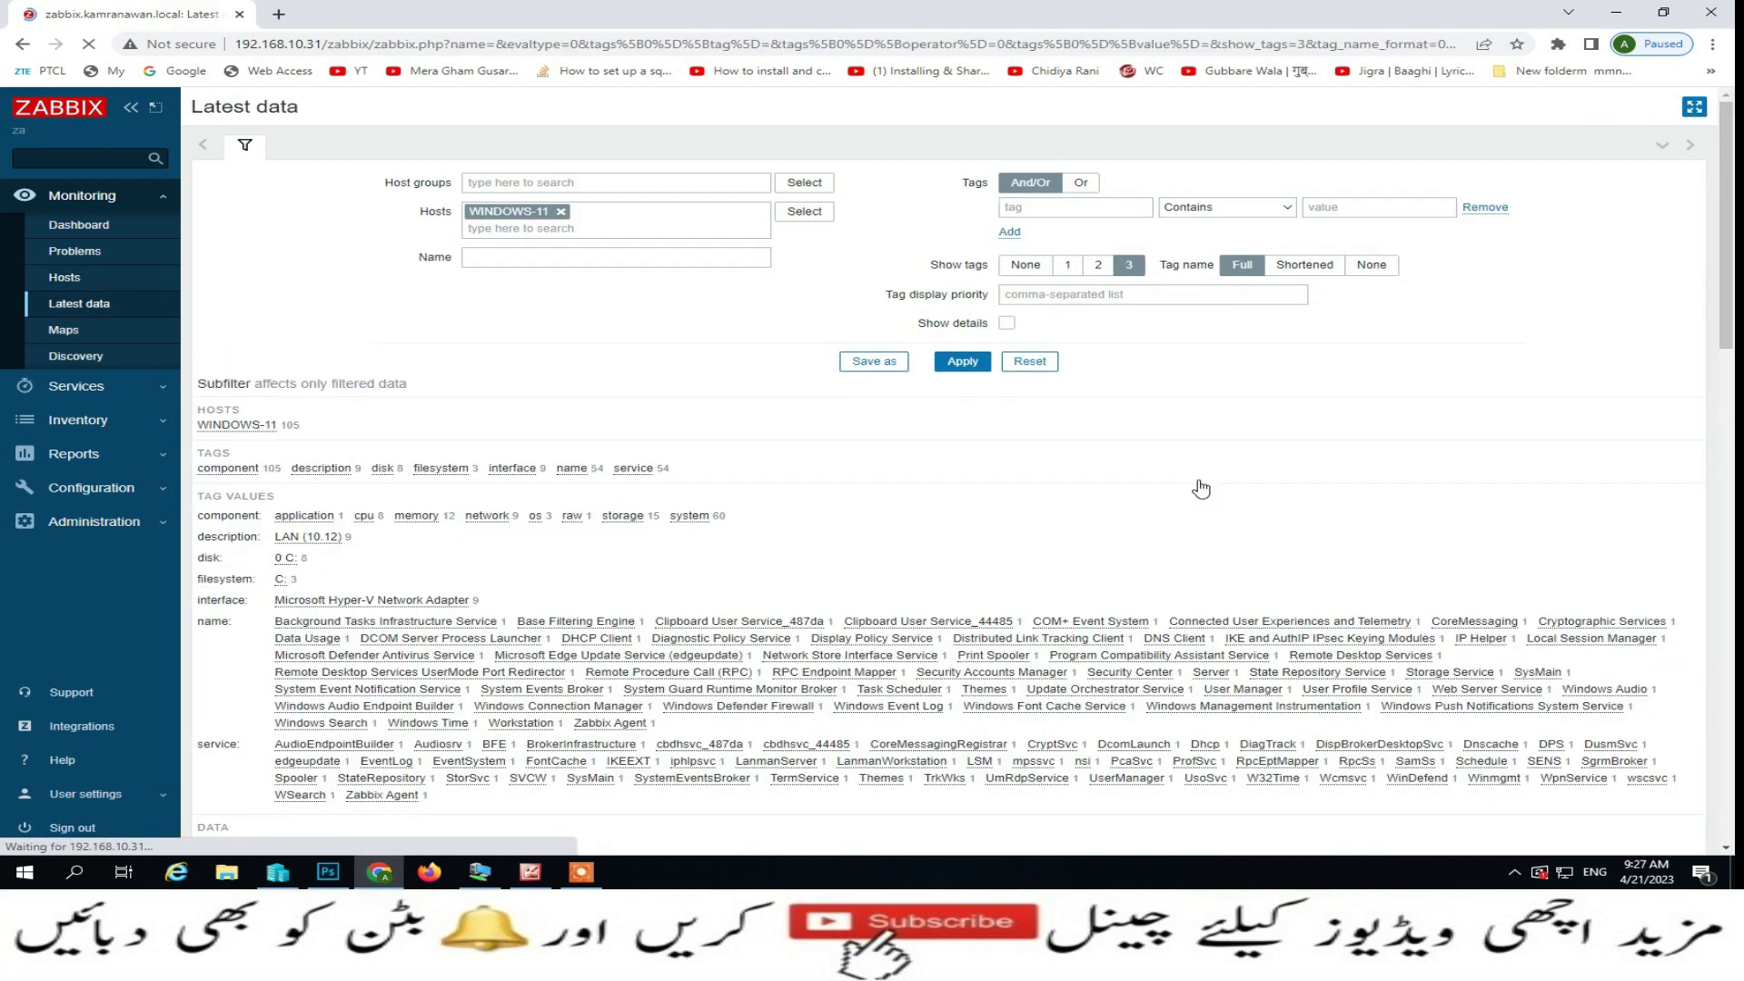
{"action": "scroll", "coordinate": [1095, 489], "scroll_direction": "down", "scroll_amount": 18}
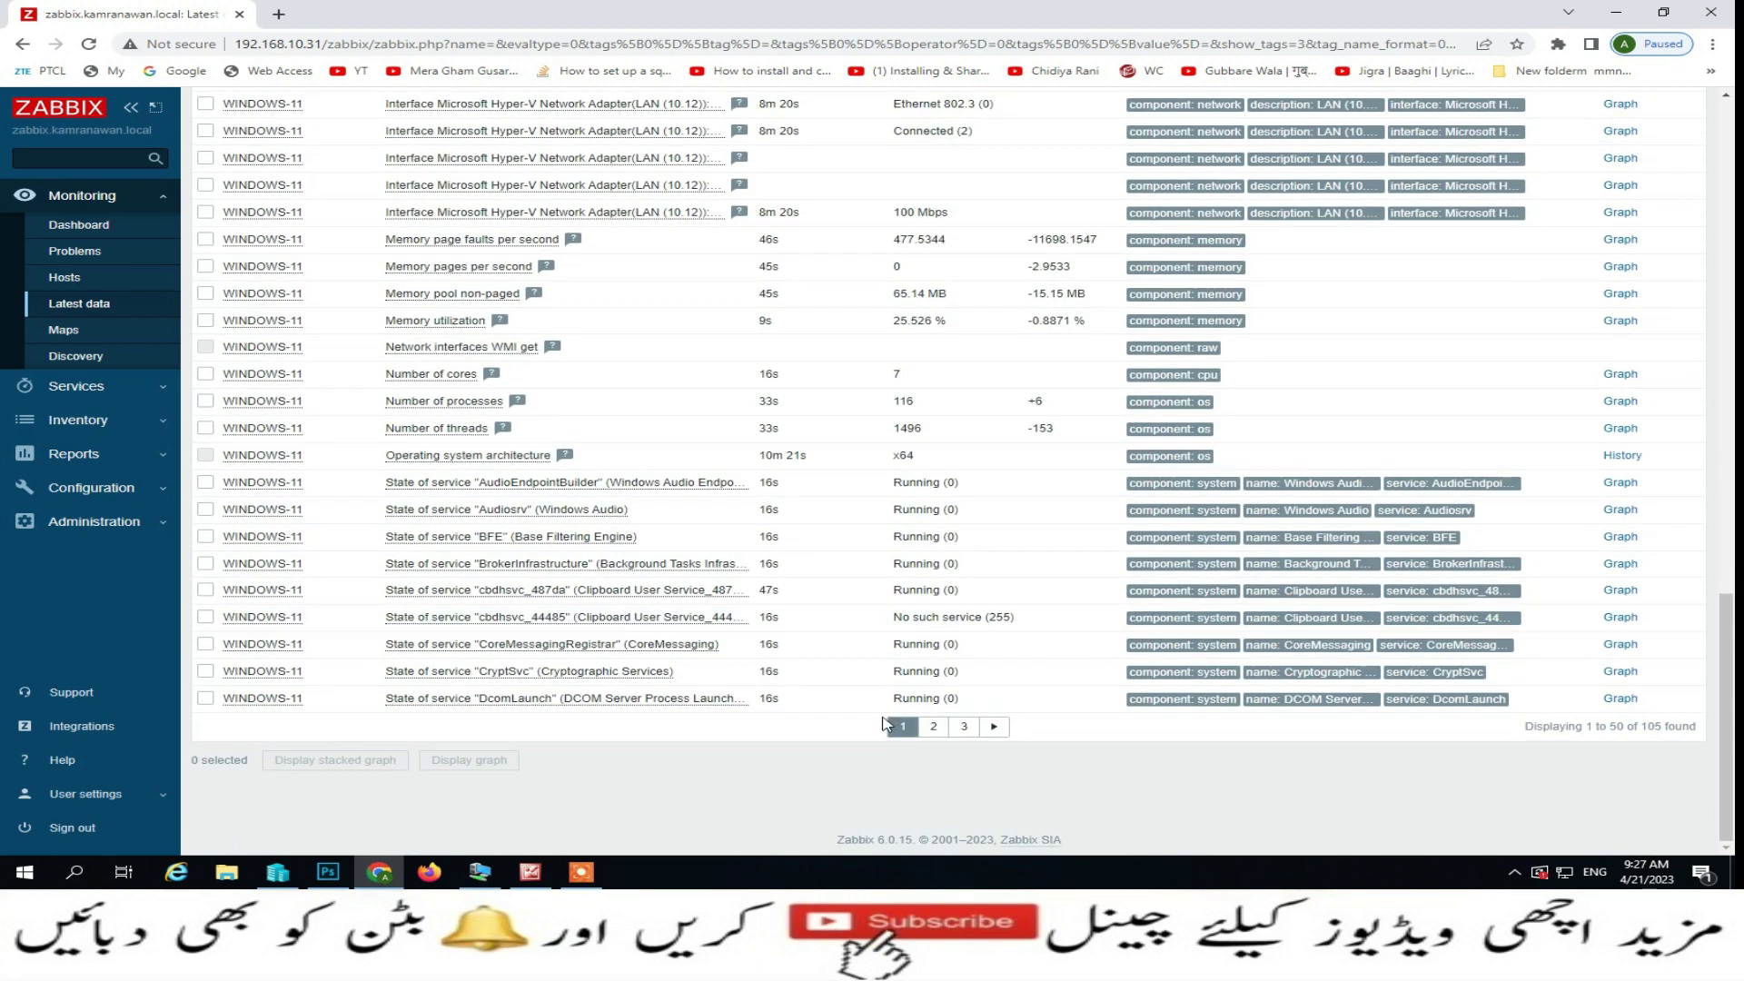
{"action": "left_click", "coordinate": [964, 727]}
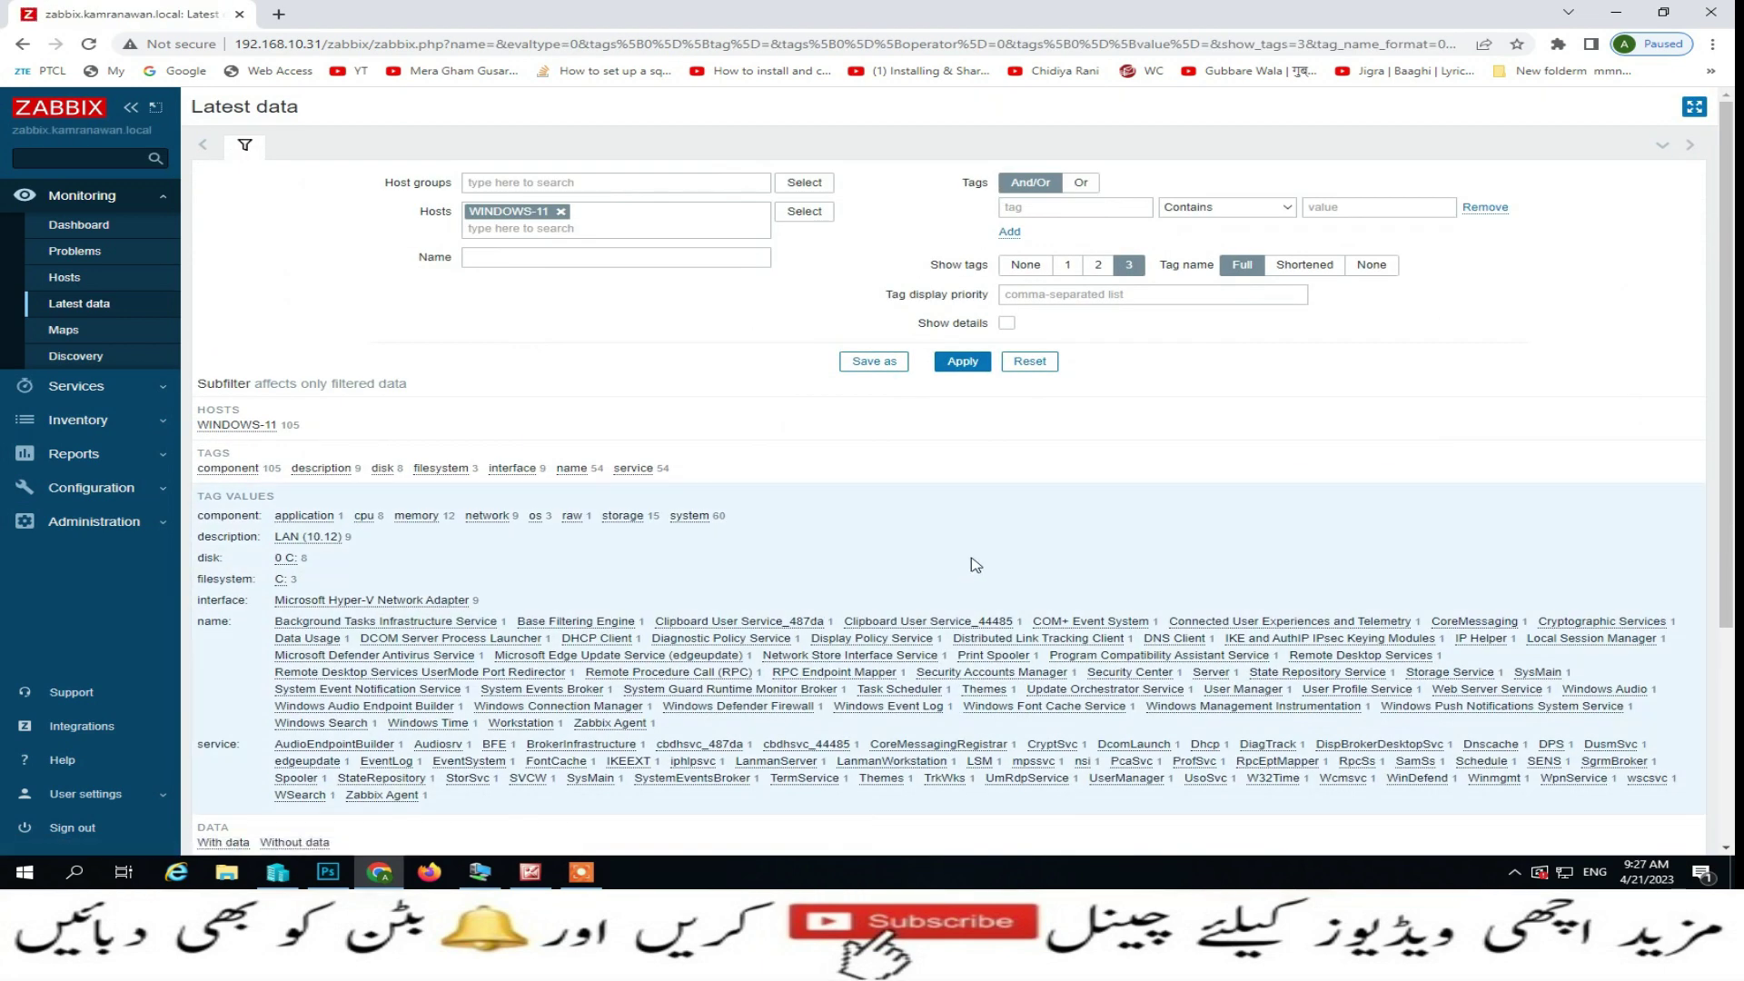
{"action": "scroll", "coordinate": [977, 672], "scroll_direction": "down", "scroll_amount": 3}
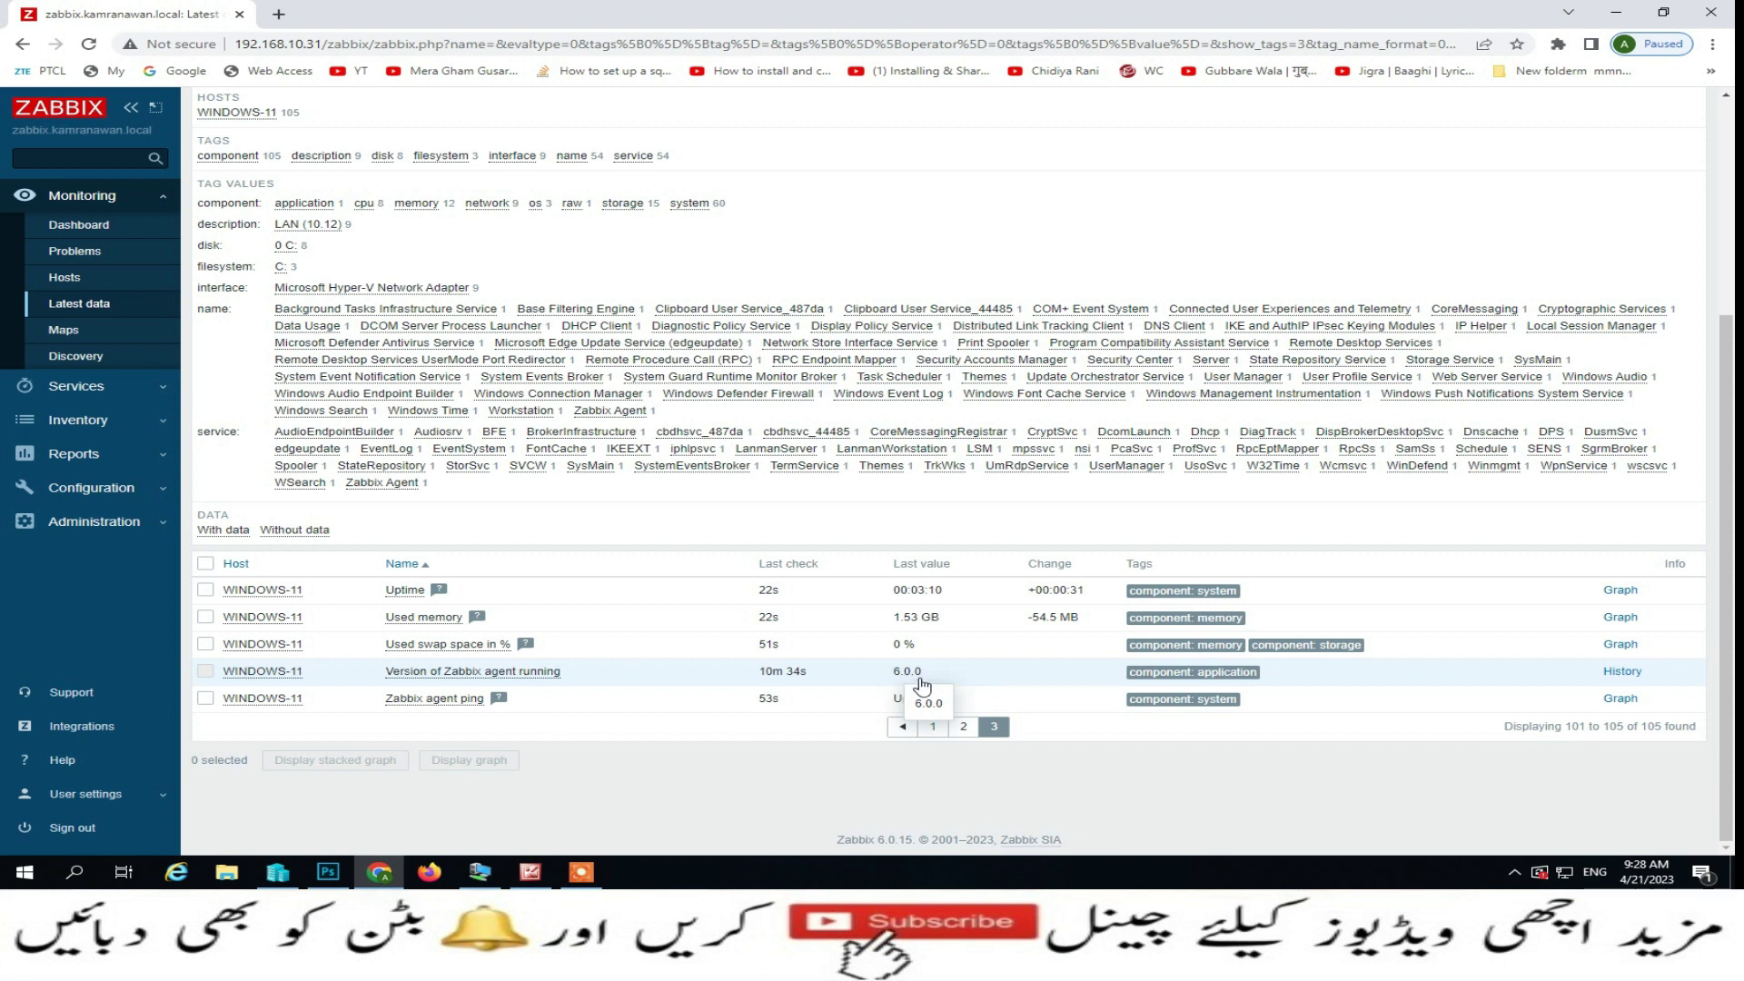
- Open the configuration of the item "Version of Zabbix agent running" on WINDOWS-11, review its settings, and leave without saving
{"action": "left_click", "coordinate": [474, 672]}
{"action": "left_click", "coordinate": [546, 768]}
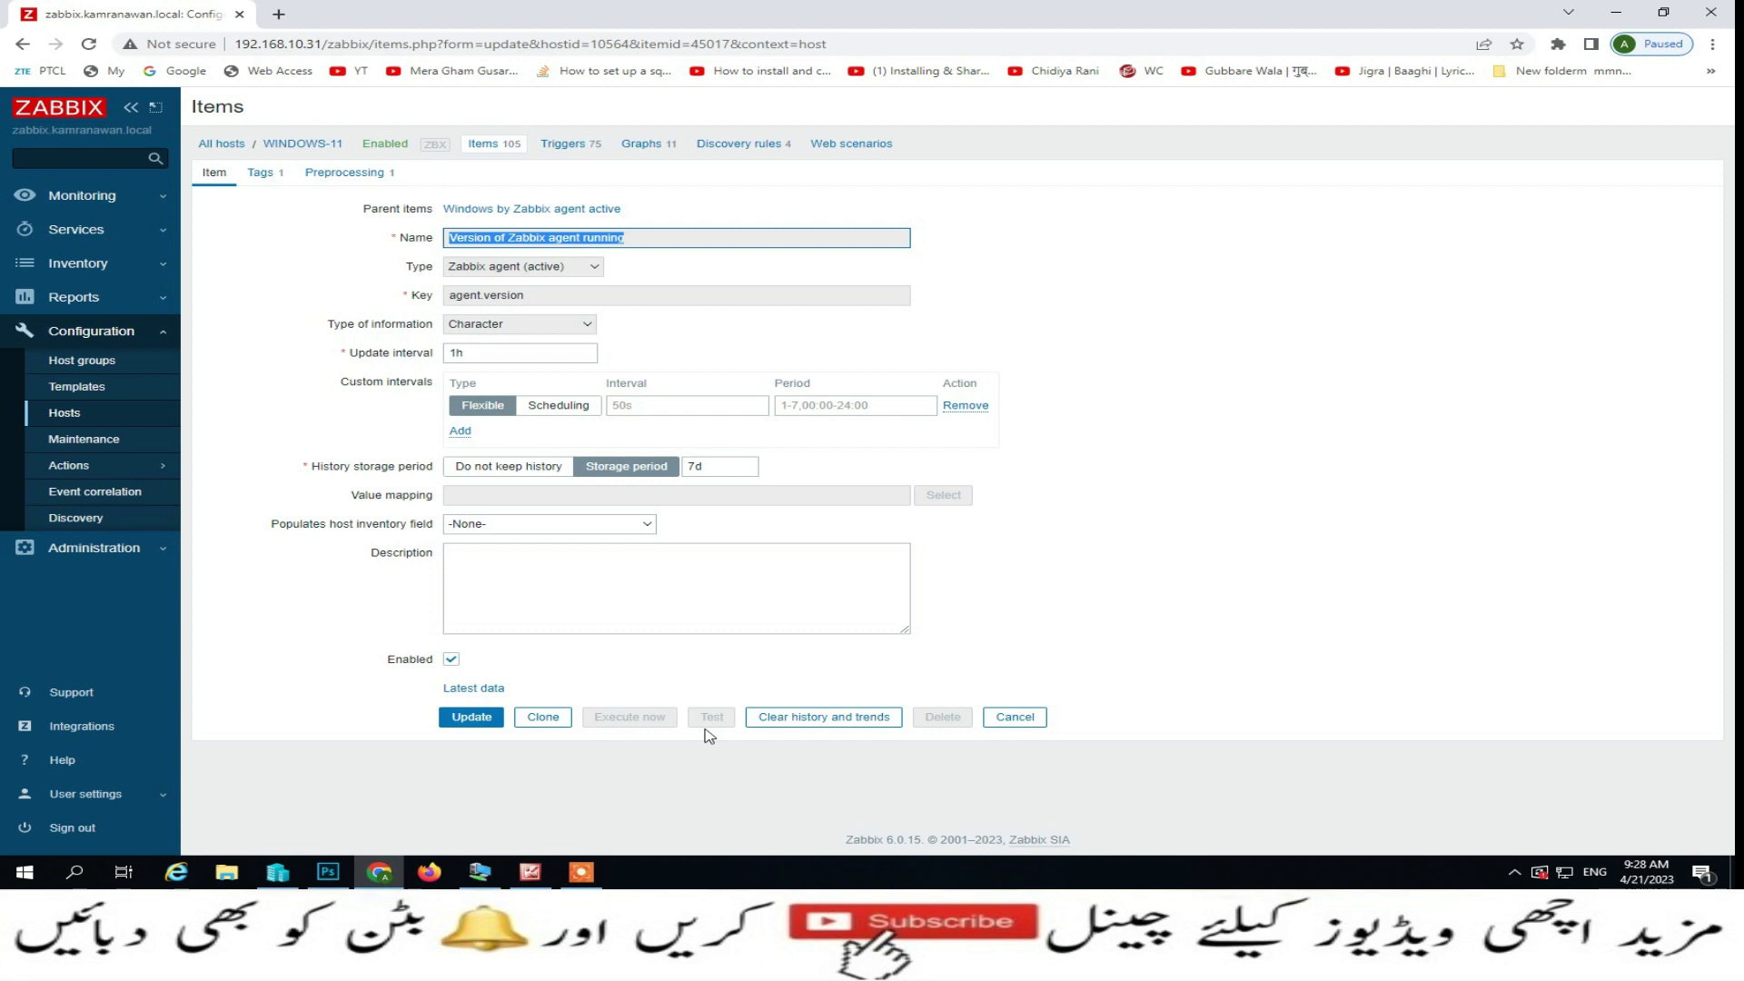
{"action": "mouse_move", "coordinate": [432, 148]}
{"action": "left_click", "coordinate": [1013, 717]}
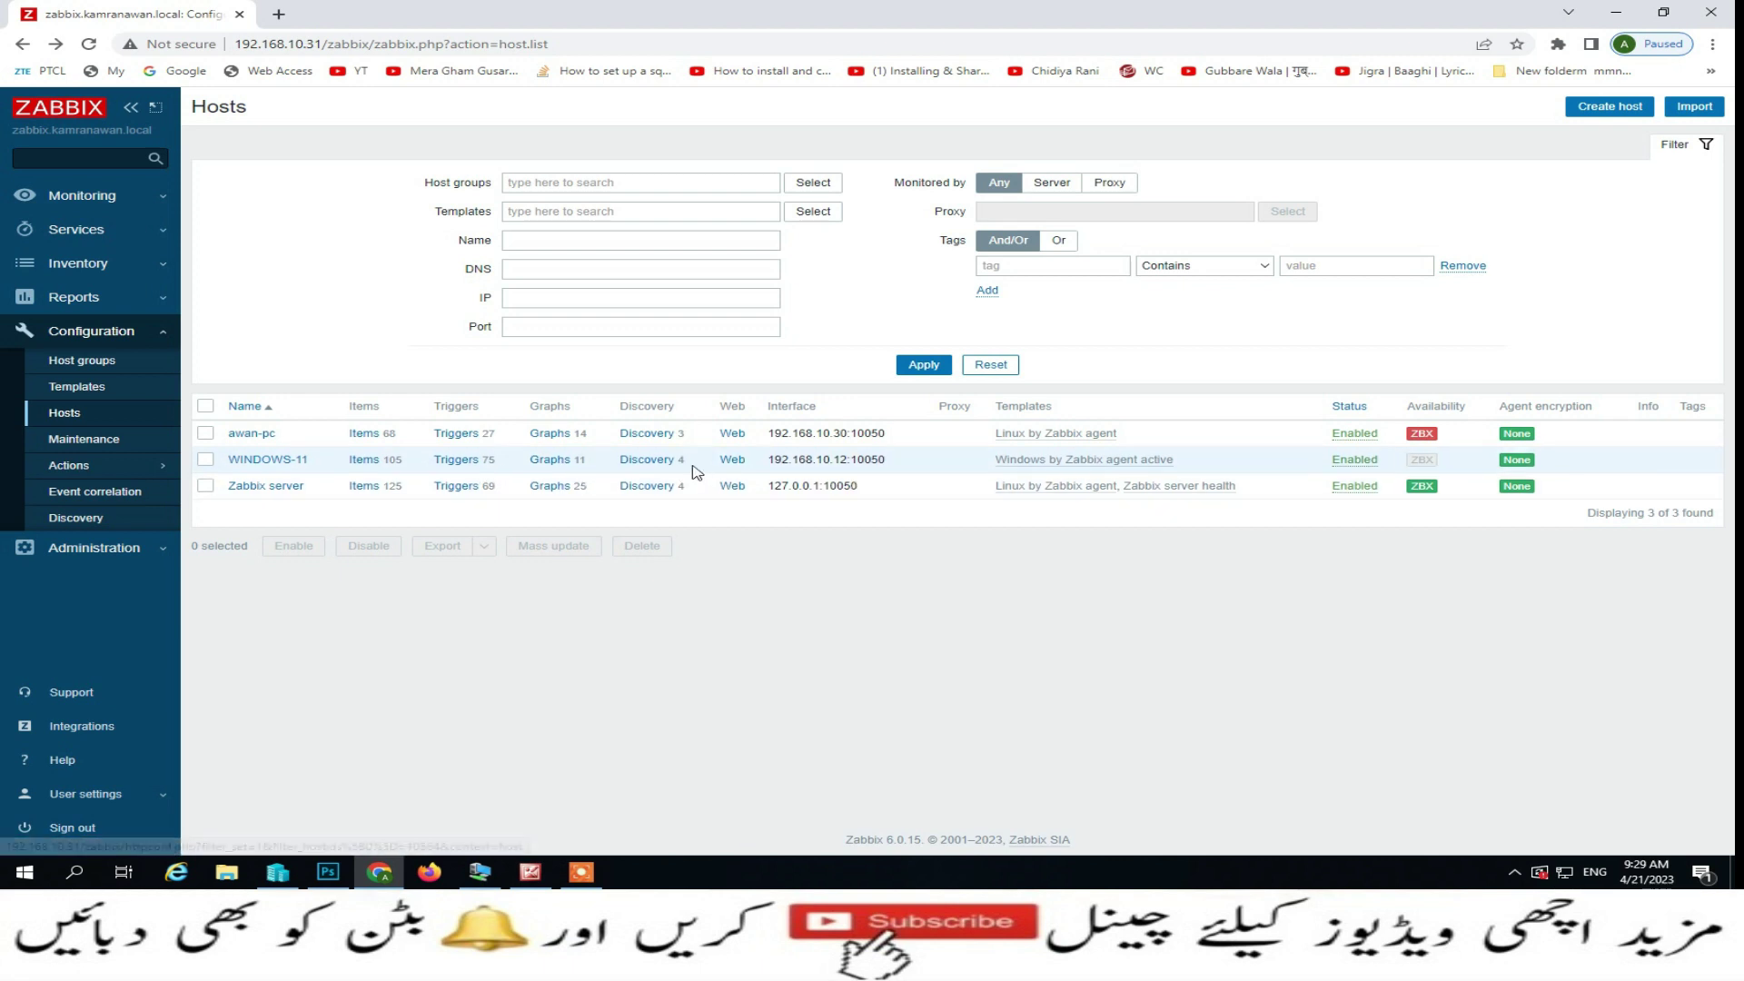
- View the discovery rules of WINDOWS-11, and review the current problems on the dashboard and in the problems list
{"action": "left_click", "coordinate": [649, 460]}
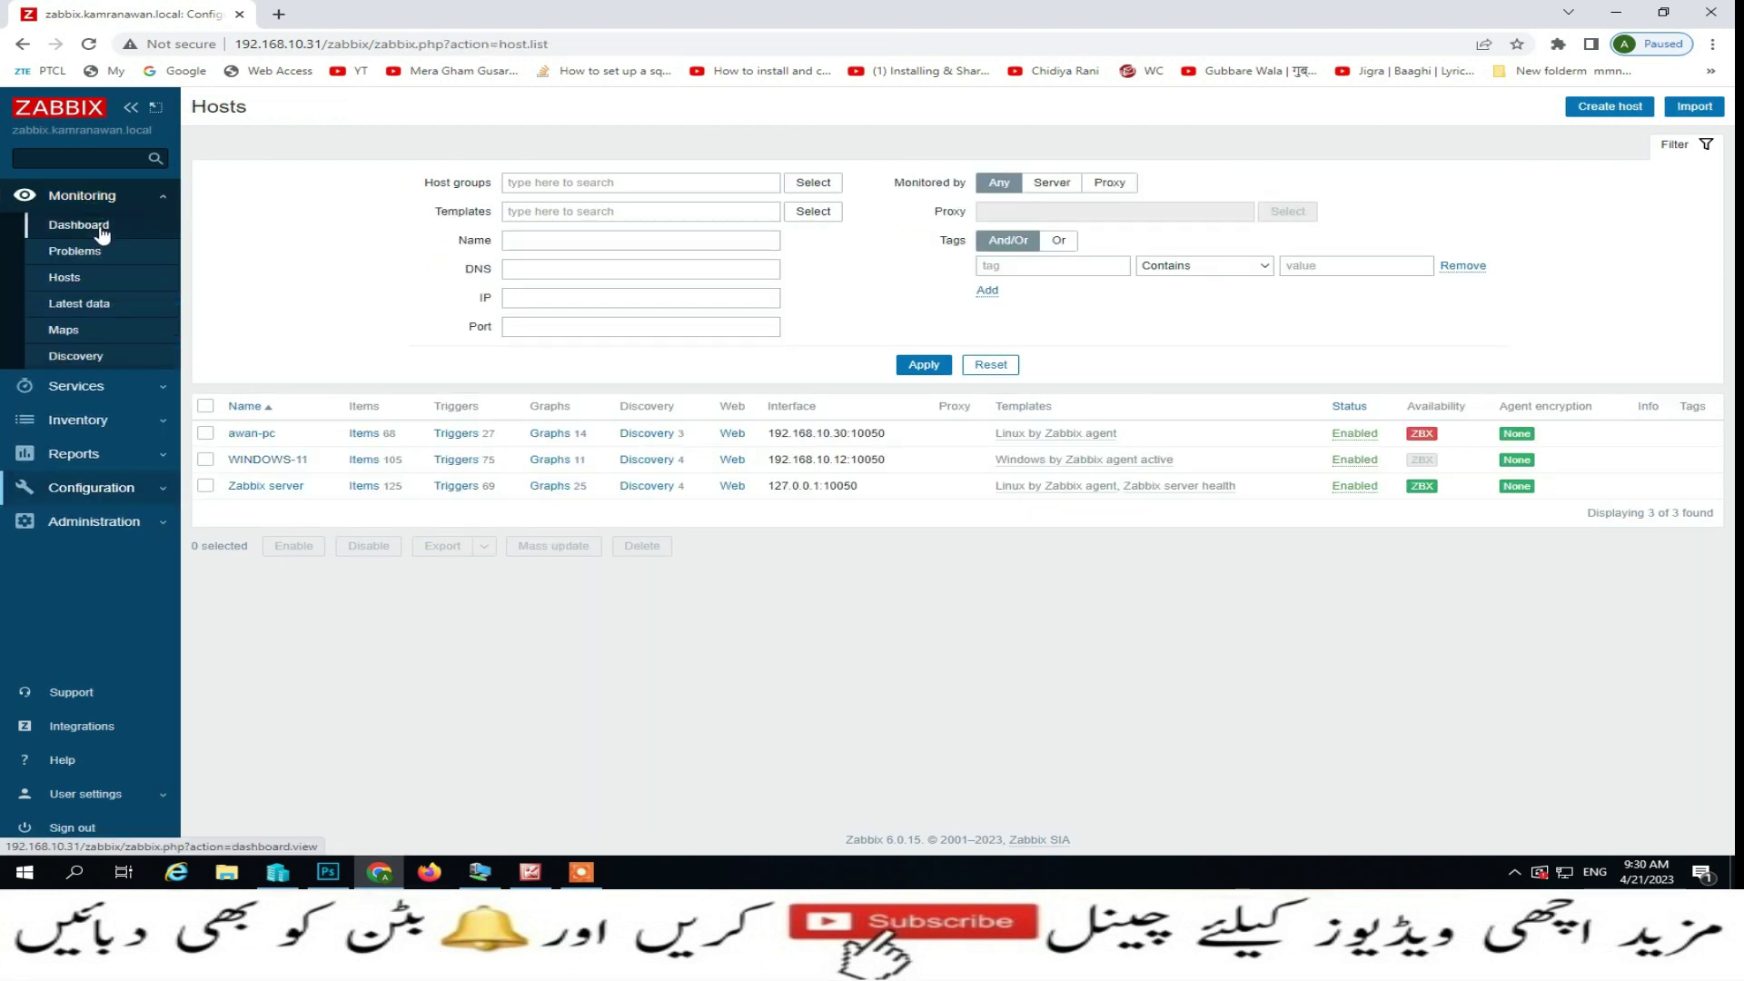
{"action": "left_click", "coordinate": [91, 227]}
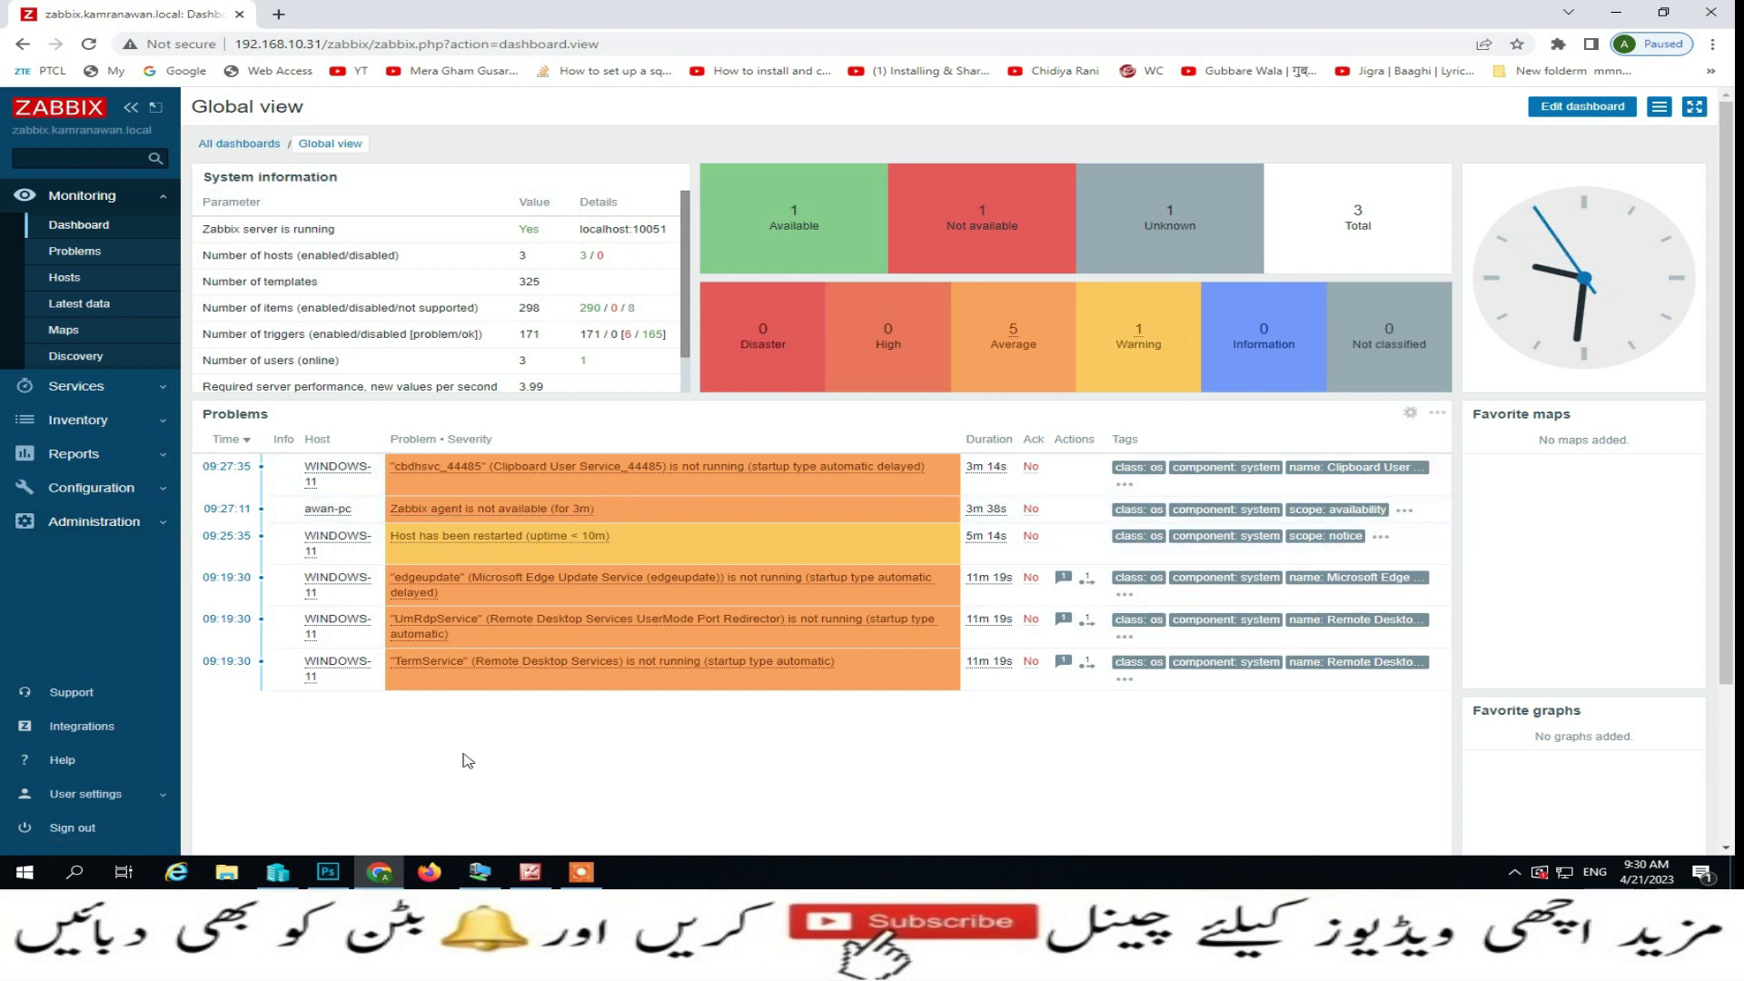
{"action": "left_click", "coordinate": [62, 259]}
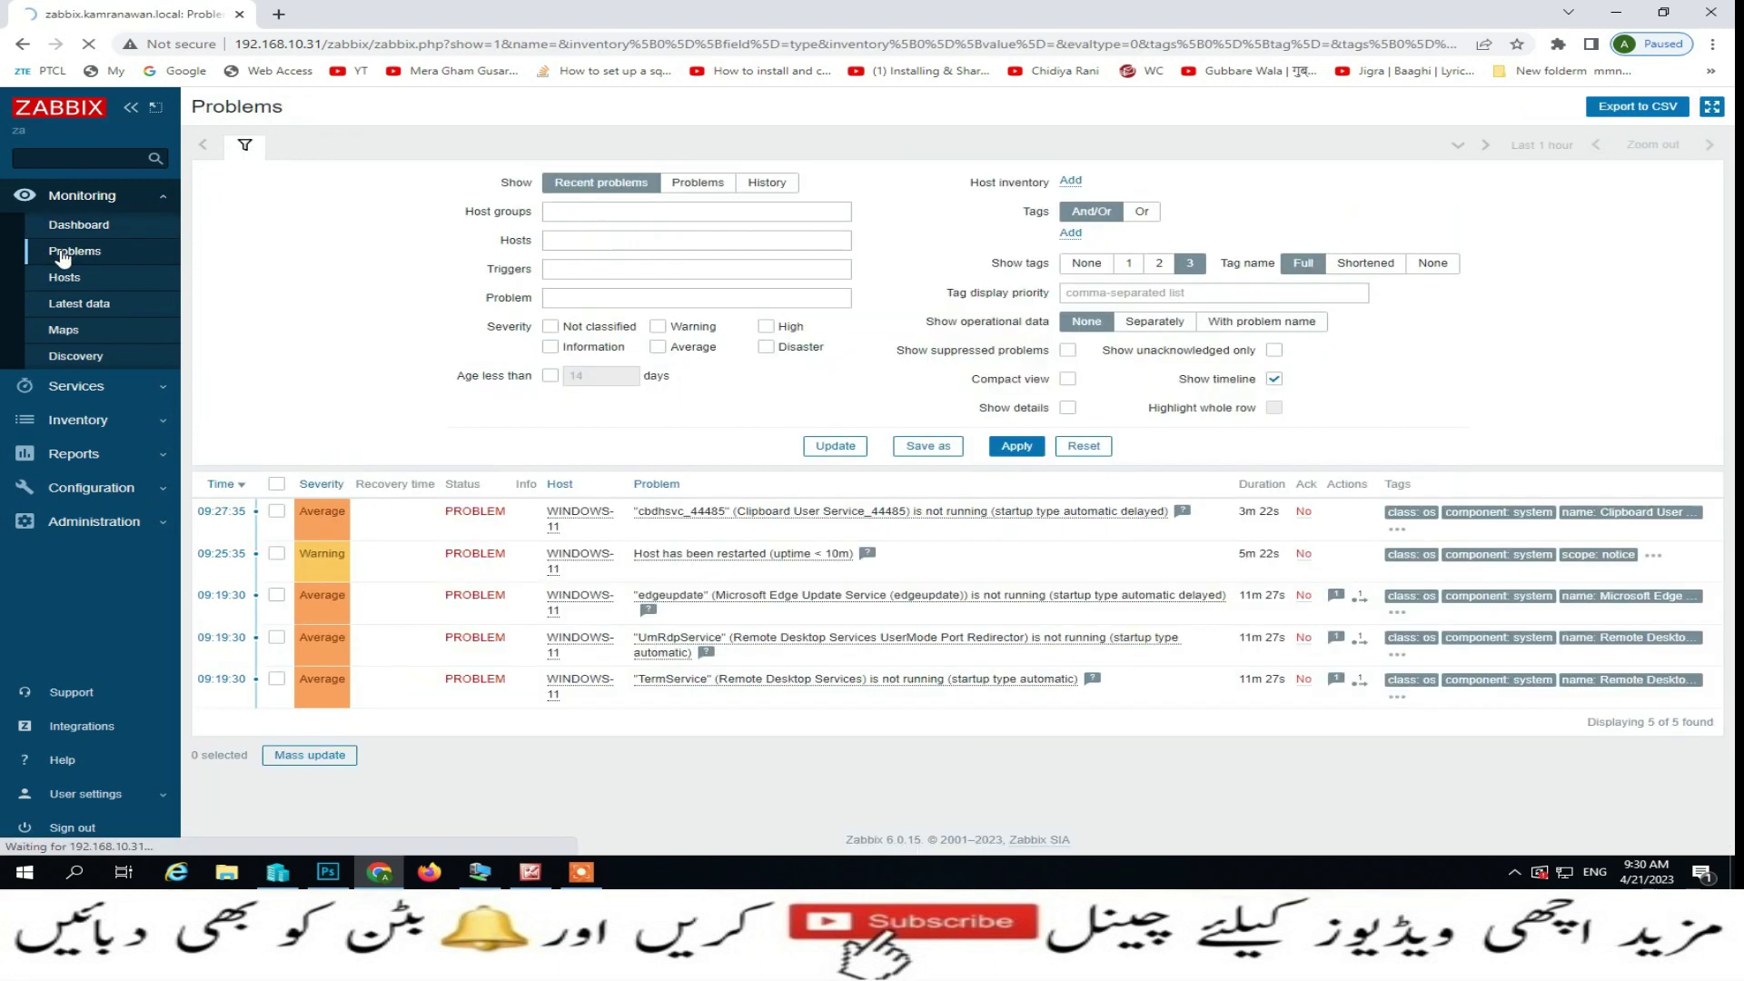